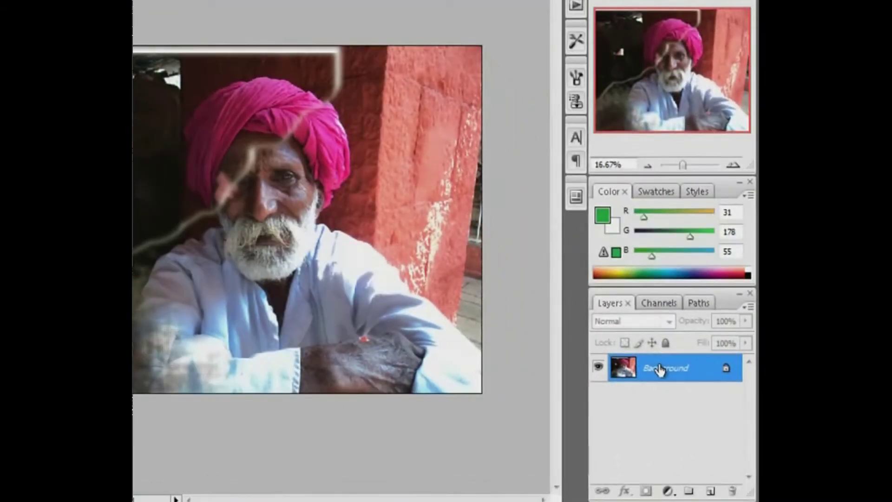
Duplicate the Background layer and rename the copy Old Man.
{"action": "key", "text": "ctrl+j"}
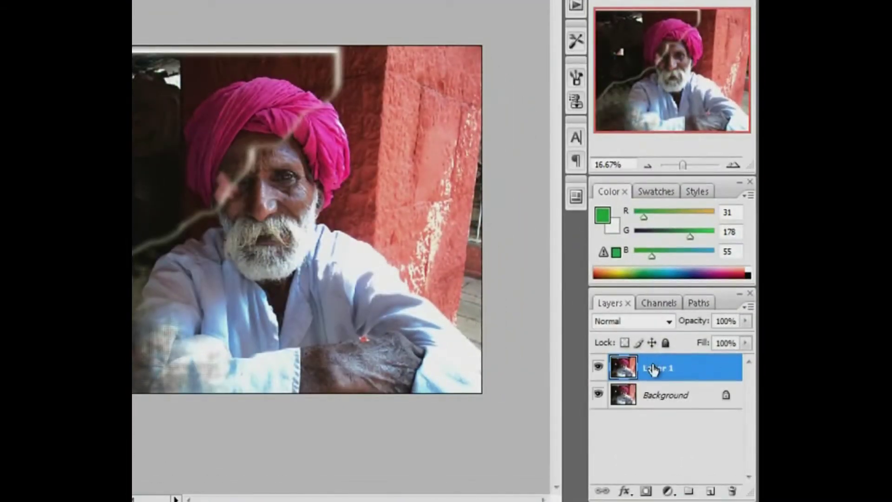
{"action": "double_click", "coordinate": [650, 369]}
{"action": "type", "text": "old Man"}
{"action": "left_click", "coordinate": [717, 364]}
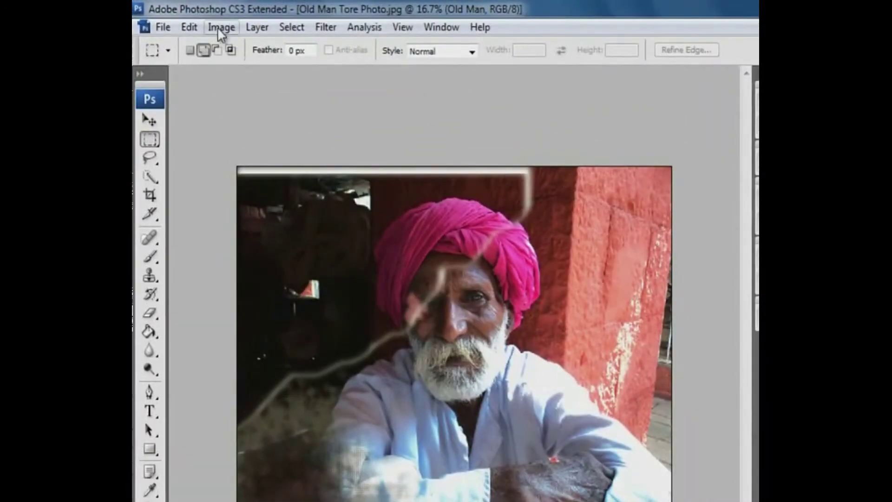
Brighten the Old Man layer with a Curves adjustment, raising the RGB midpoint to input 127, output 202.
{"action": "left_click", "coordinate": [198, 21]}
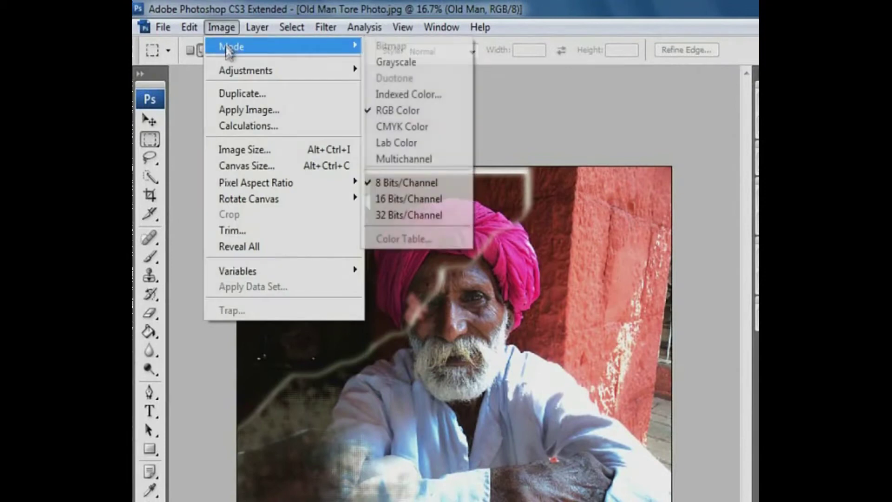
{"action": "mouse_move", "coordinate": [228, 65]}
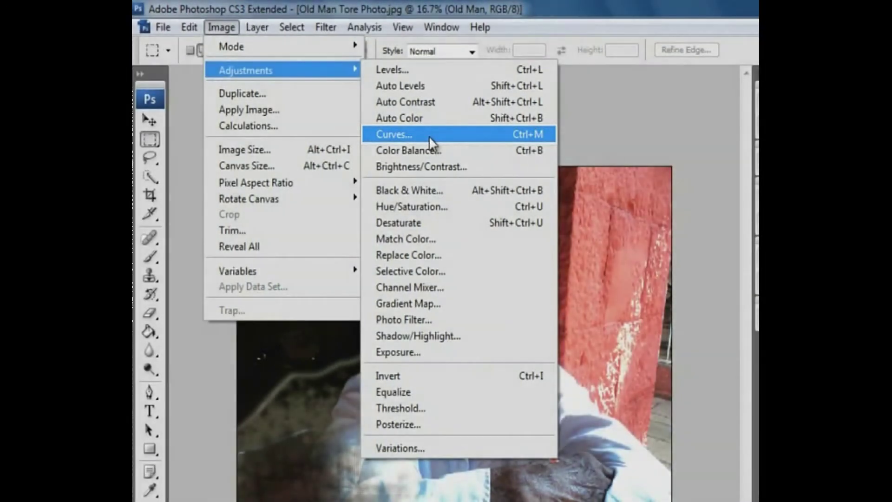
{"action": "left_click", "coordinate": [428, 136]}
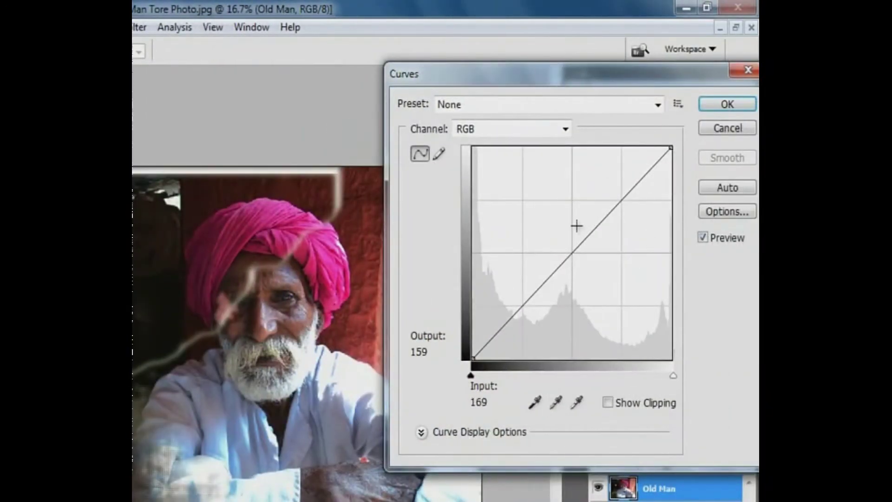
{"action": "left_click_drag", "start_coordinate": [589, 232], "coordinate": [573, 189]}
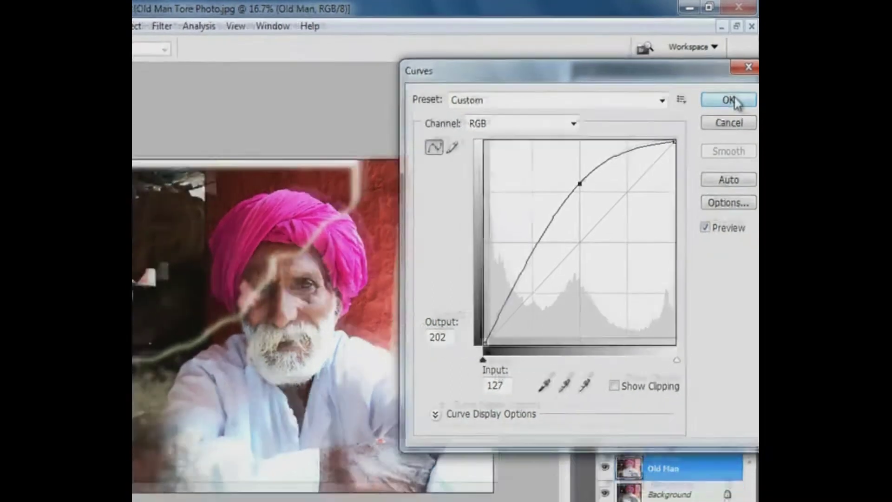
{"action": "left_click", "coordinate": [728, 104]}
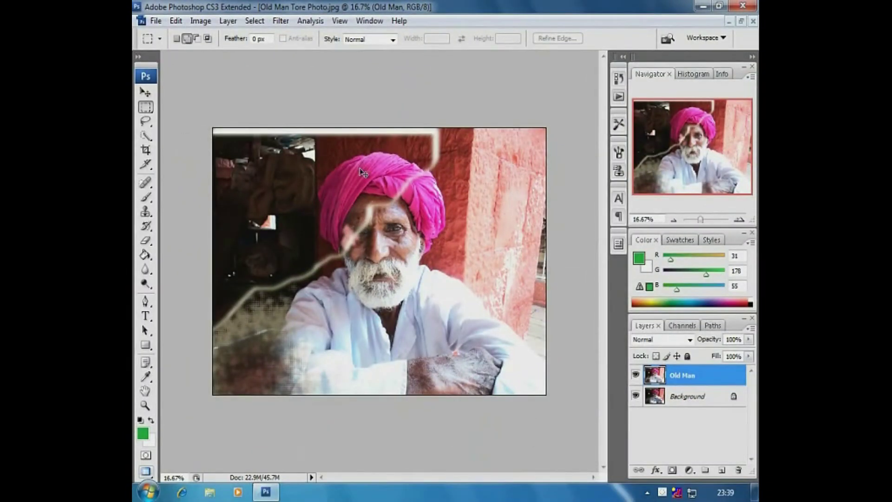
Adjust the layer's Hue/Saturation with Hue +16, Saturation +12 and Lightness -10.
{"action": "left_click", "coordinate": [527, 385]}
{"action": "left_click_drag", "start_coordinate": [215, 83], "coordinate": [546, 369]}
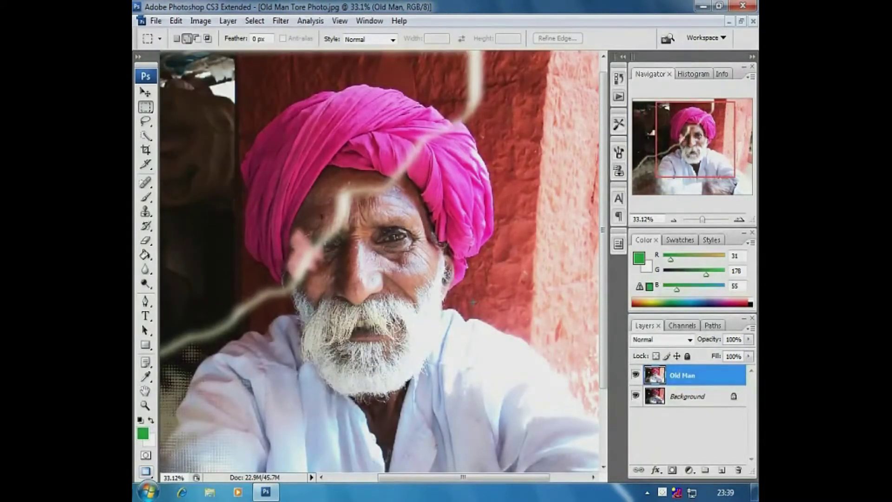
{"action": "key", "text": "ctrl+u"}
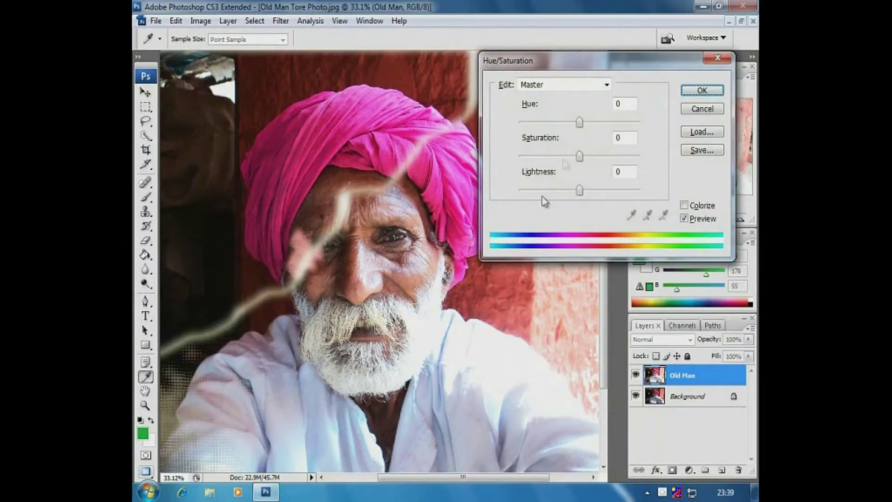
{"action": "mouse_move", "coordinate": [579, 122]}
{"action": "left_mouse_down"}
{"action": "mouse_move", "coordinate": [564, 124]}
{"action": "mouse_move", "coordinate": [589, 126]}
{"action": "left_mouse_up"}
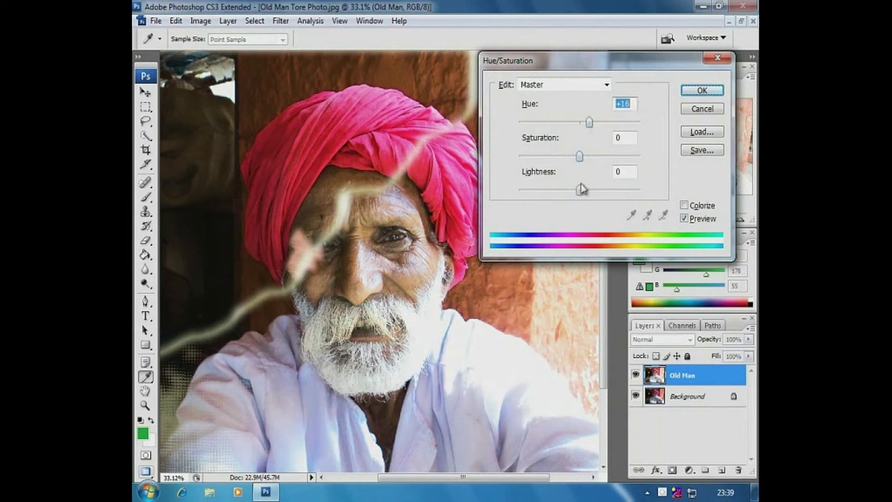
{"action": "mouse_move", "coordinate": [580, 156]}
{"action": "left_mouse_down"}
{"action": "mouse_move", "coordinate": [566, 159]}
{"action": "mouse_move", "coordinate": [599, 163]}
{"action": "mouse_move", "coordinate": [576, 159]}
{"action": "left_mouse_up"}
{"action": "mouse_move", "coordinate": [581, 192]}
{"action": "left_mouse_down"}
{"action": "mouse_move", "coordinate": [589, 191]}
{"action": "mouse_move", "coordinate": [574, 191]}
{"action": "left_mouse_up"}
{"action": "mouse_move", "coordinate": [576, 160]}
{"action": "left_mouse_down"}
{"action": "mouse_move", "coordinate": [564, 160]}
{"action": "mouse_move", "coordinate": [590, 166]}
{"action": "left_mouse_up"}
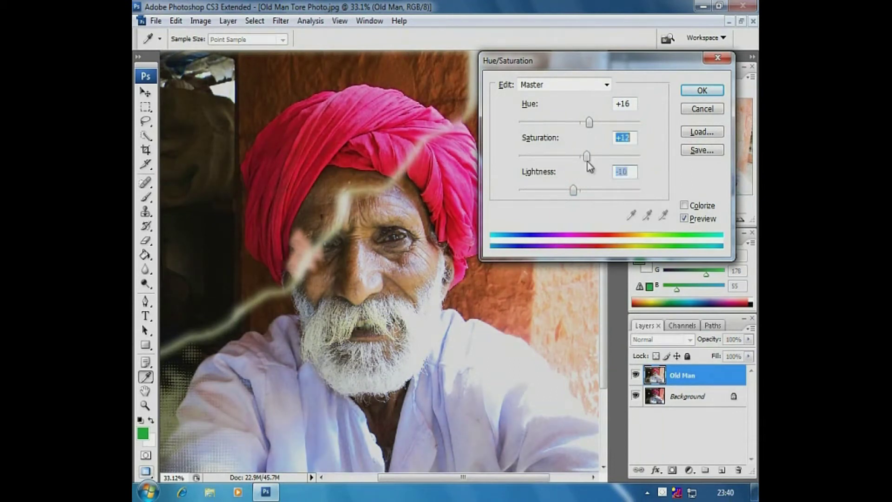
{"action": "left_click", "coordinate": [702, 90]}
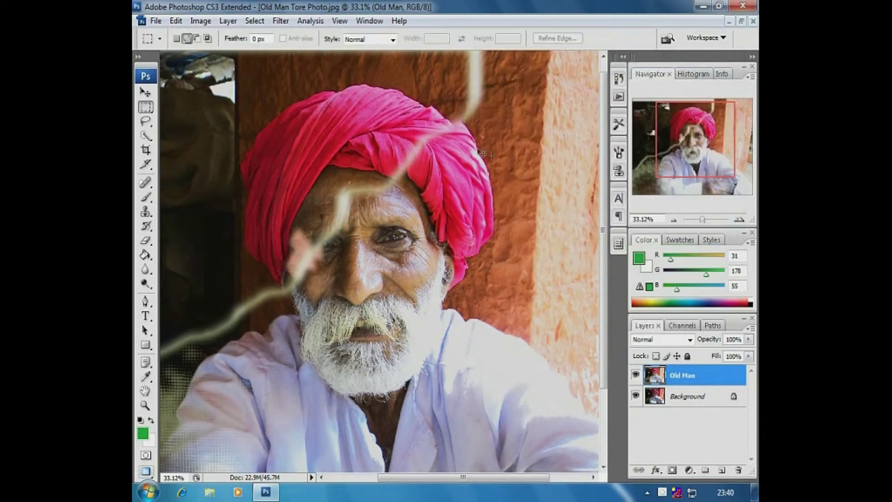
Use the Clone Stamp with a 70 px brush to cover the vertical white tear above the turban with nearby wall texture.
{"action": "key", "text": "ctrl+minus"}
{"action": "key", "text": "ctrl+minus"}
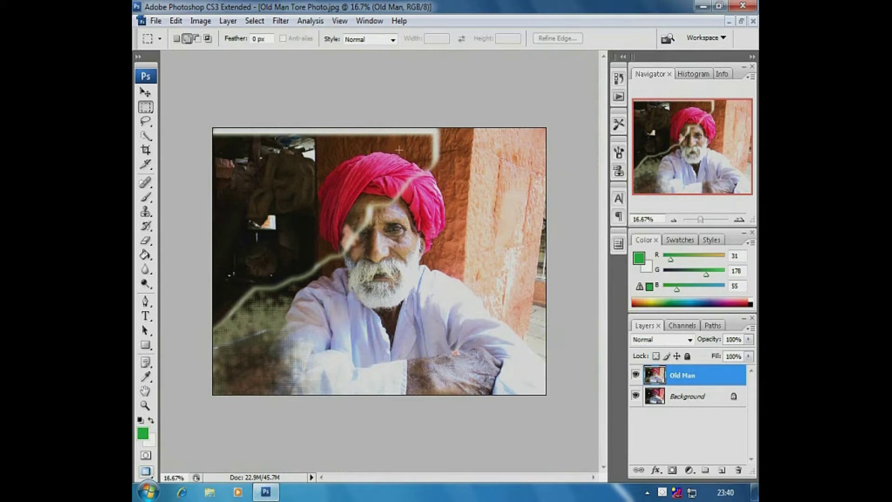
{"action": "left_click_drag", "start_coordinate": [328, 90], "coordinate": [499, 199]}
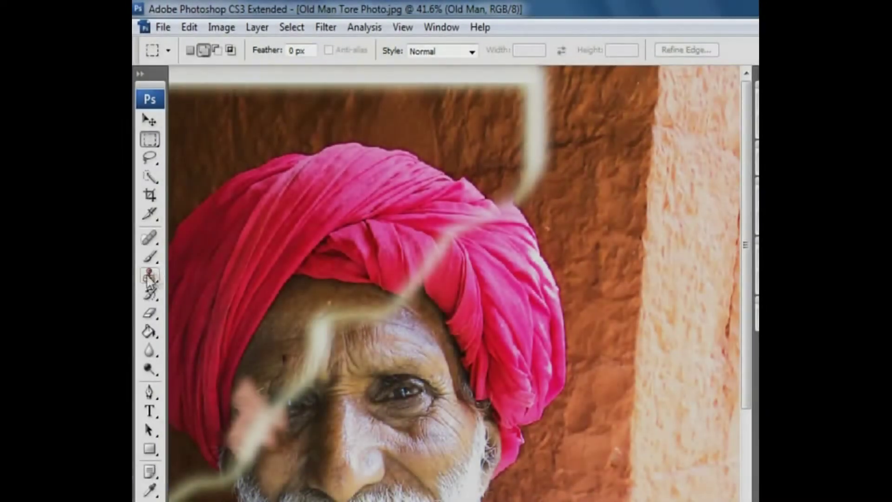
{"action": "left_click", "coordinate": [146, 277]}
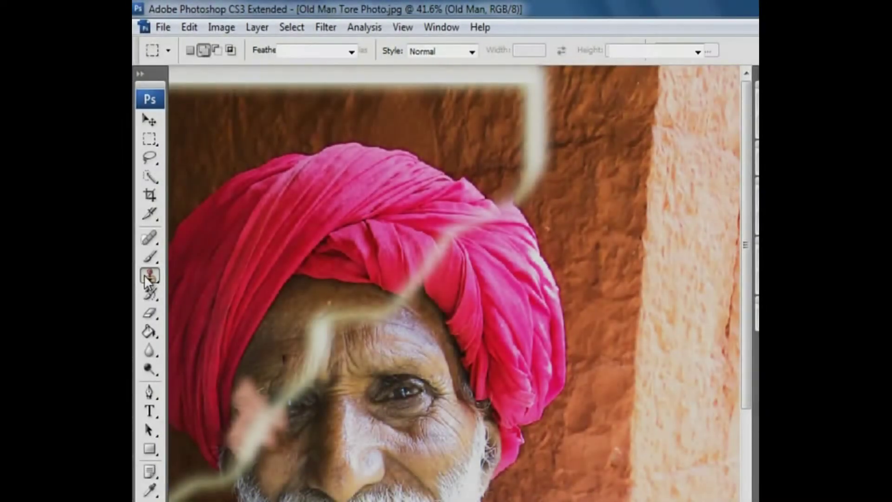
{"action": "left_click", "coordinate": [198, 275]}
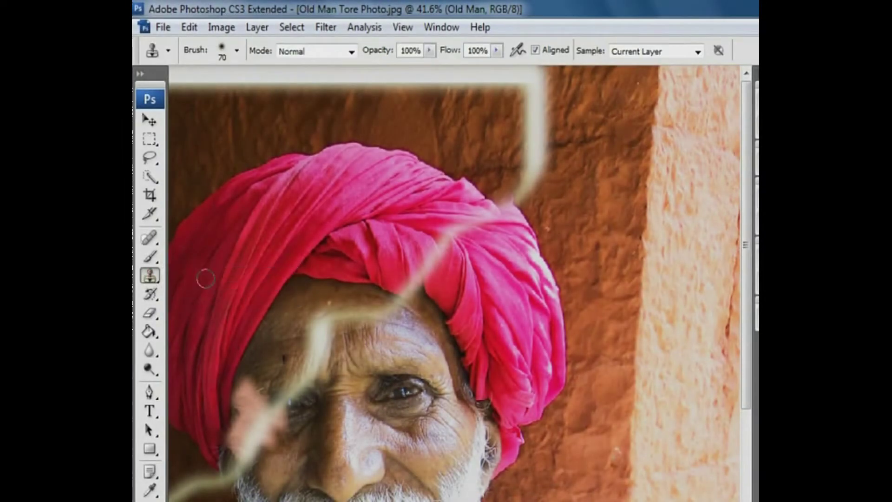
{"action": "left_click", "coordinate": [588, 110], "text": "alt"}
{"action": "mouse_move", "coordinate": [529, 133]}
{"action": "left_mouse_down"}
{"action": "mouse_move", "coordinate": [557, 126]}
{"action": "mouse_move", "coordinate": [519, 127]}
{"action": "mouse_move", "coordinate": [560, 107]}
{"action": "mouse_move", "coordinate": [511, 94]}
{"action": "mouse_move", "coordinate": [557, 83]}
{"action": "mouse_move", "coordinate": [558, 76]}
{"action": "mouse_move", "coordinate": [499, 70]}
{"action": "mouse_move", "coordinate": [478, 93]}
{"action": "left_mouse_up"}
{"action": "left_click", "coordinate": [597, 83], "text": "alt"}
{"action": "left_click", "coordinate": [580, 116], "text": "alt"}
{"action": "mouse_move", "coordinate": [521, 152]}
{"action": "left_mouse_down"}
{"action": "mouse_move", "coordinate": [561, 157]}
{"action": "mouse_move", "coordinate": [542, 139]}
{"action": "mouse_move", "coordinate": [541, 164]}
{"action": "left_mouse_up"}
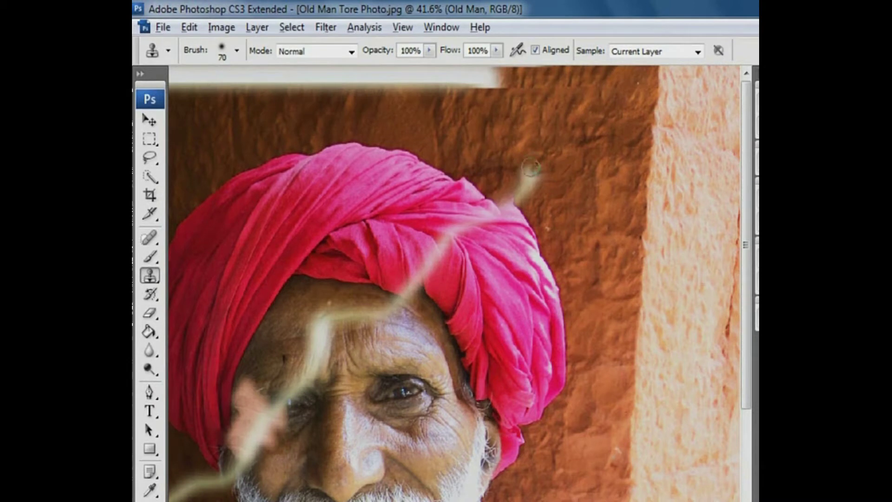
Clone wall texture over the remaining tear beside the turban's upper edge and touch up the surrounding brown wall.
{"action": "left_click", "coordinate": [575, 181], "text": "alt"}
{"action": "mouse_move", "coordinate": [517, 181]}
{"action": "left_mouse_down"}
{"action": "mouse_move", "coordinate": [527, 204]}
{"action": "mouse_move", "coordinate": [550, 173]}
{"action": "mouse_move", "coordinate": [527, 171]}
{"action": "mouse_move", "coordinate": [530, 187]}
{"action": "mouse_move", "coordinate": [507, 195]}
{"action": "mouse_move", "coordinate": [579, 196]}
{"action": "mouse_move", "coordinate": [575, 138]}
{"action": "mouse_move", "coordinate": [608, 128]}
{"action": "mouse_move", "coordinate": [587, 148]}
{"action": "mouse_move", "coordinate": [605, 135]}
{"action": "mouse_move", "coordinate": [614, 142]}
{"action": "mouse_move", "coordinate": [624, 127]}
{"action": "mouse_move", "coordinate": [610, 159]}
{"action": "mouse_move", "coordinate": [598, 152]}
{"action": "mouse_move", "coordinate": [612, 138]}
{"action": "mouse_move", "coordinate": [627, 166]}
{"action": "mouse_move", "coordinate": [619, 167]}
{"action": "mouse_move", "coordinate": [619, 126]}
{"action": "mouse_move", "coordinate": [593, 106]}
{"action": "mouse_move", "coordinate": [622, 108]}
{"action": "left_mouse_up"}
{"action": "left_click", "coordinate": [562, 144], "text": "alt"}
{"action": "left_click", "coordinate": [542, 145], "text": "alt"}
{"action": "left_click", "coordinate": [603, 144]}
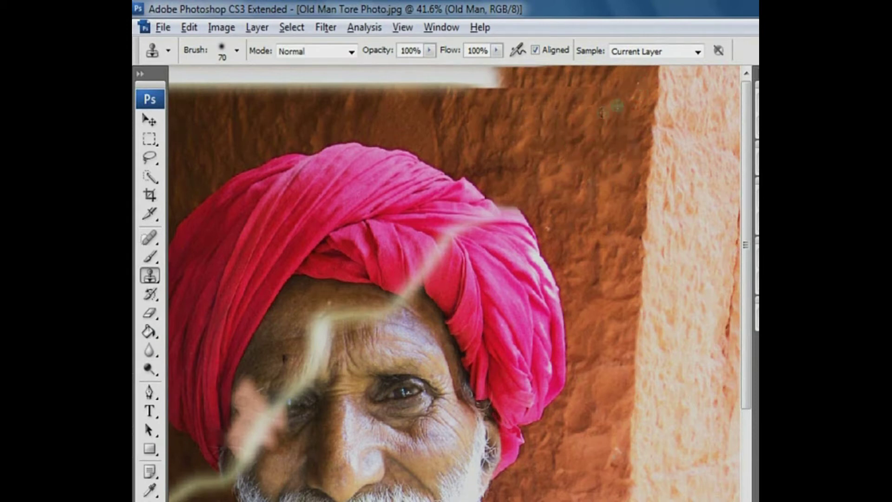
{"action": "left_click", "coordinate": [552, 171], "text": "alt"}
{"action": "left_click", "coordinate": [551, 229]}
{"action": "left_click", "coordinate": [584, 175]}
{"action": "left_click", "coordinate": [629, 254]}
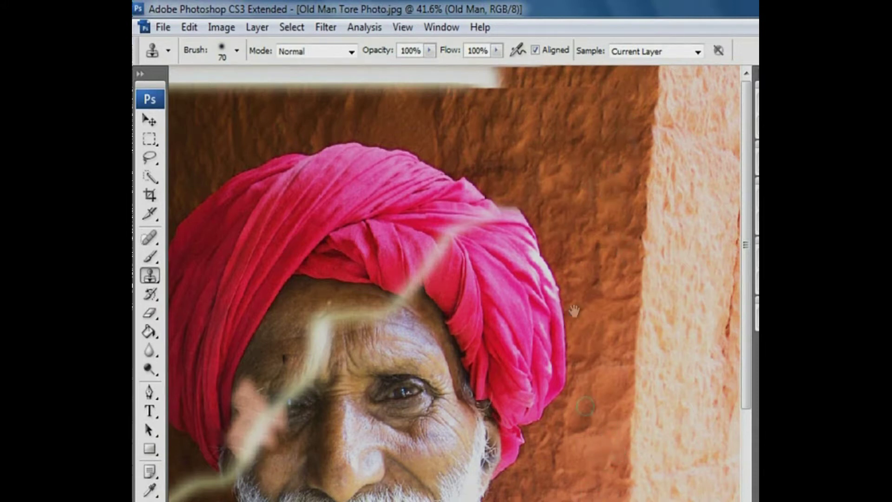
Clone brown wall texture over the white strip along the photo's top edge above the turban.
{"action": "left_click_drag", "start_coordinate": [544, 200], "coordinate": [600, 241]}
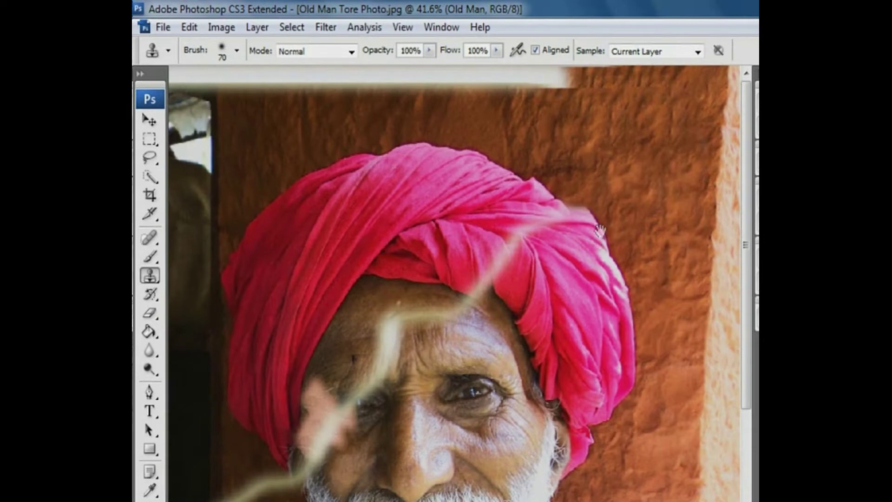
{"action": "left_click", "coordinate": [552, 96], "text": "alt"}
{"action": "mouse_move", "coordinate": [574, 84]}
{"action": "left_mouse_down"}
{"action": "mouse_move", "coordinate": [489, 83]}
{"action": "mouse_move", "coordinate": [571, 71]}
{"action": "mouse_move", "coordinate": [200, 72]}
{"action": "left_mouse_up"}
{"action": "mouse_move", "coordinate": [517, 89]}
{"action": "left_mouse_down"}
{"action": "mouse_move", "coordinate": [378, 87]}
{"action": "mouse_move", "coordinate": [639, 89]}
{"action": "mouse_move", "coordinate": [583, 89]}
{"action": "left_mouse_up"}
{"action": "left_click", "coordinate": [556, 117], "text": "alt"}
{"action": "mouse_move", "coordinate": [460, 97]}
{"action": "left_mouse_down"}
{"action": "mouse_move", "coordinate": [406, 85]}
{"action": "mouse_move", "coordinate": [437, 95]}
{"action": "mouse_move", "coordinate": [439, 75]}
{"action": "mouse_move", "coordinate": [375, 88]}
{"action": "mouse_move", "coordinate": [381, 111]}
{"action": "mouse_move", "coordinate": [316, 89]}
{"action": "mouse_move", "coordinate": [233, 87]}
{"action": "mouse_move", "coordinate": [214, 58]}
{"action": "mouse_move", "coordinate": [237, 75]}
{"action": "left_mouse_up"}
{"action": "left_click", "coordinate": [215, 114], "text": "alt"}
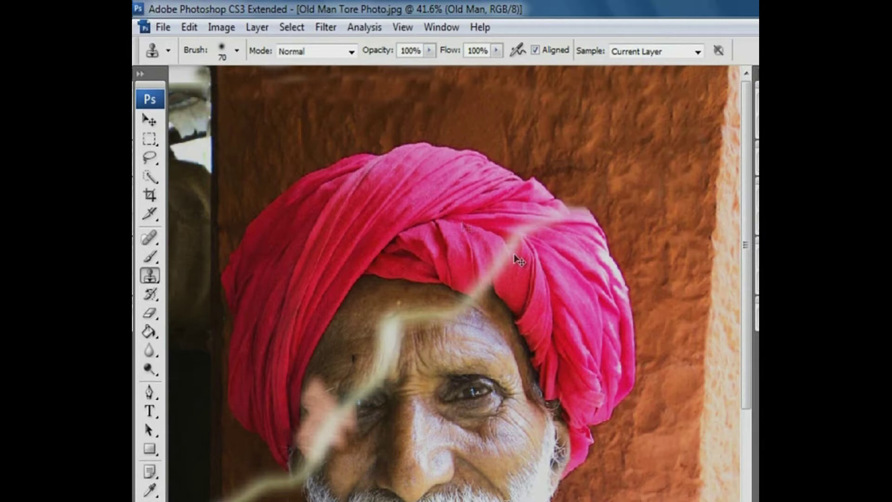
Reduce the Clone Stamp brush to 40 px and set its opacity to 78% and flow to 84%.
{"action": "left_click_drag", "start_coordinate": [417, 171], "coordinate": [623, 297]}
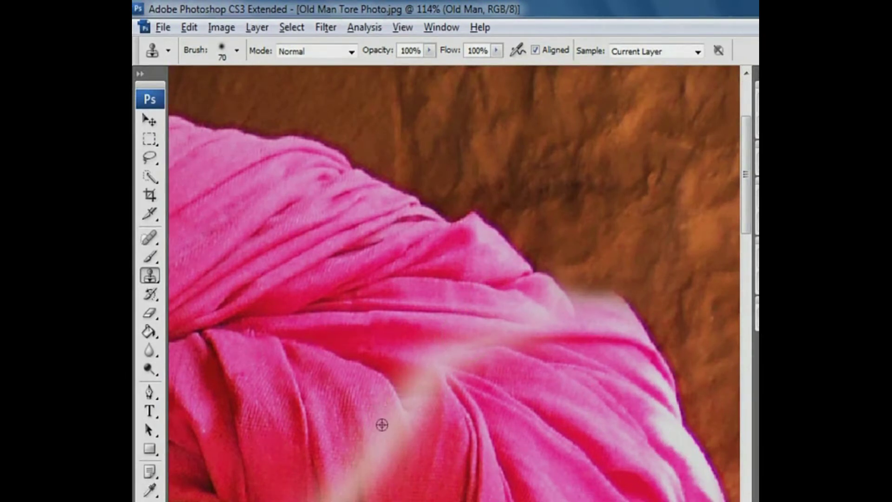
{"action": "key", "text": "bracketleft"}
{"action": "key", "text": "bracketleft"}
{"action": "key", "text": "bracketleft"}
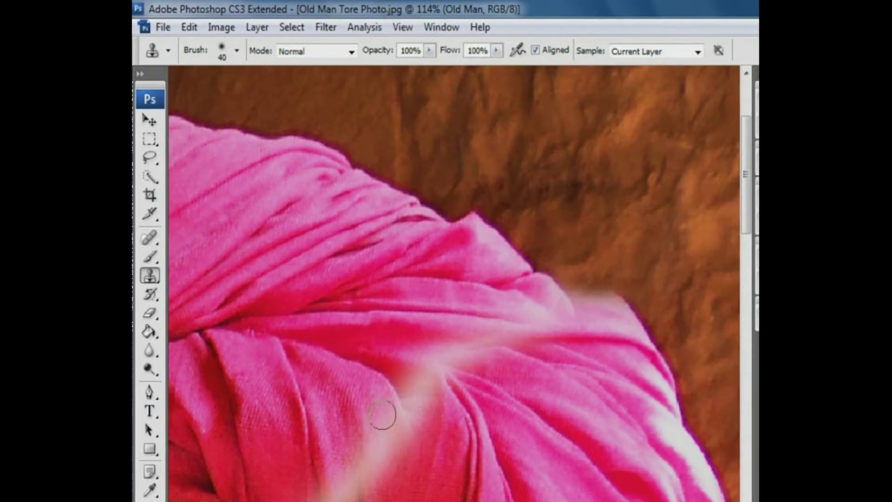
{"action": "left_click", "coordinate": [429, 51]}
{"action": "left_click_drag", "start_coordinate": [416, 69], "coordinate": [412, 69]}
{"action": "left_click", "coordinate": [497, 51]}
{"action": "left_click_drag", "start_coordinate": [497, 67], "coordinate": [467, 69]}
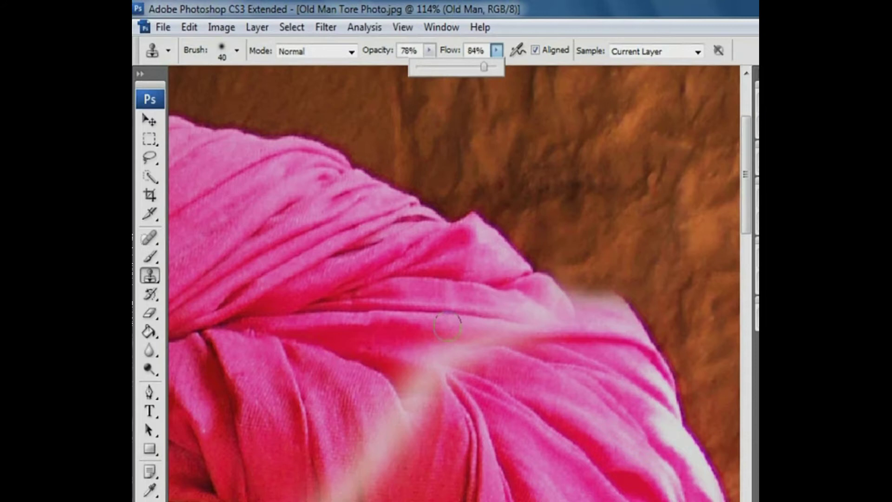
{"action": "left_click", "coordinate": [374, 421]}
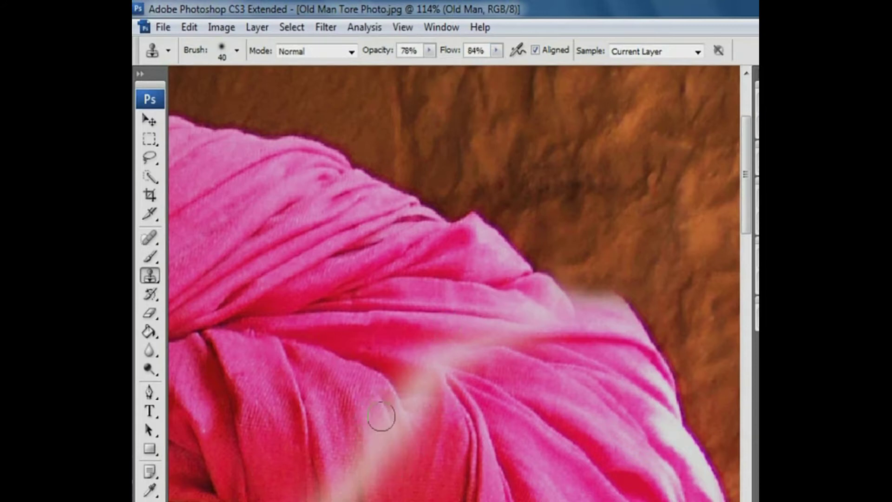
Clone pink fabric over the pale tear running down the turban's front fold.
{"action": "left_click", "coordinate": [361, 398], "text": "alt"}
{"action": "left_click_drag", "start_coordinate": [378, 416], "coordinate": [391, 472]}
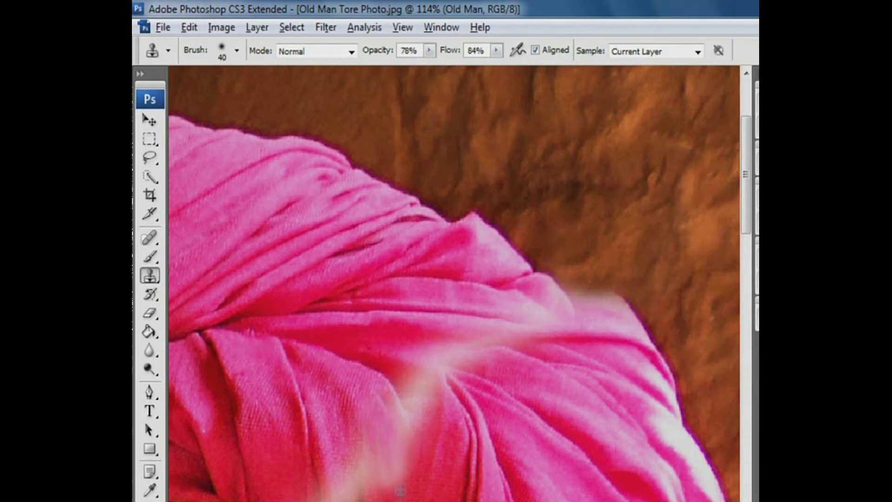
{"action": "key", "text": "alt"}
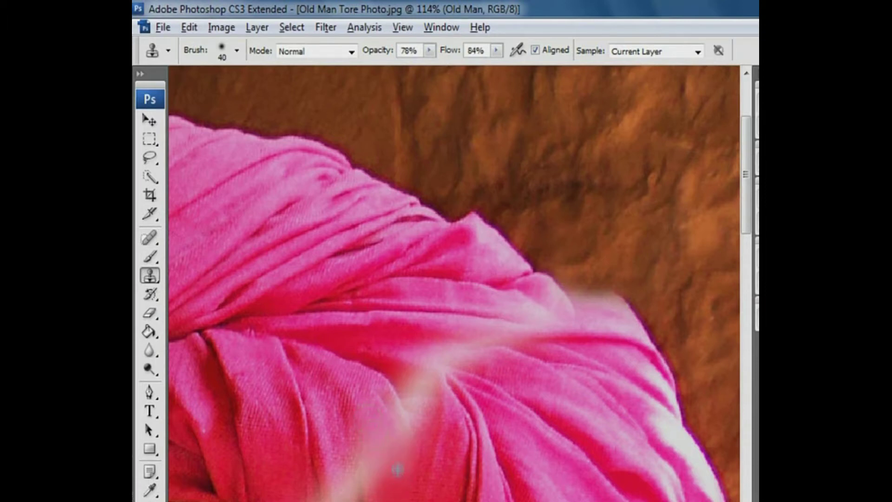
{"action": "left_click", "coordinate": [400, 372], "text": "alt"}
{"action": "mouse_move", "coordinate": [419, 392]}
{"action": "left_mouse_down"}
{"action": "mouse_move", "coordinate": [430, 404]}
{"action": "mouse_move", "coordinate": [420, 382]}
{"action": "mouse_move", "coordinate": [426, 395]}
{"action": "mouse_move", "coordinate": [415, 415]}
{"action": "mouse_move", "coordinate": [390, 393]}
{"action": "mouse_move", "coordinate": [356, 469]}
{"action": "mouse_move", "coordinate": [342, 479]}
{"action": "left_mouse_up"}
{"action": "left_click", "coordinate": [410, 425], "text": "alt"}
Clone fabric along the turban's upper folds to cover the pale tear out to the turban's outer edge.
{"action": "left_click", "coordinate": [467, 355], "text": "alt"}
{"action": "left_click", "coordinate": [433, 343], "text": "alt"}
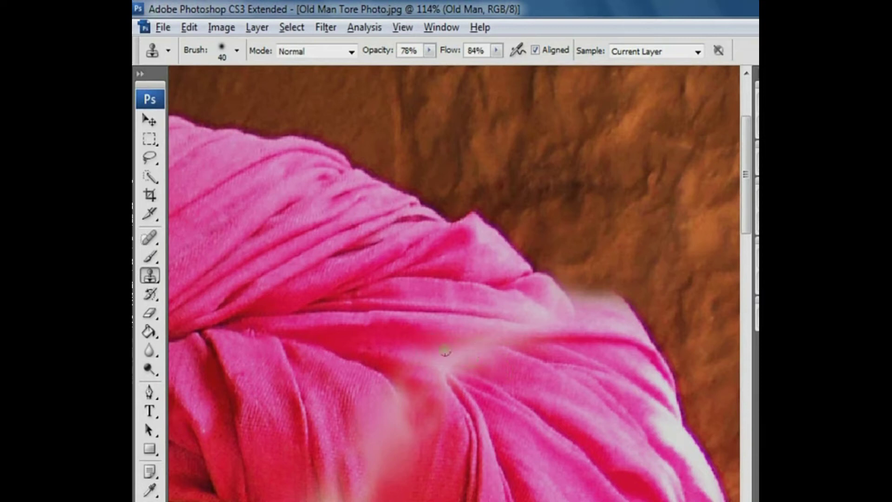
{"action": "left_click_drag", "start_coordinate": [473, 355], "coordinate": [442, 350]}
{"action": "left_click", "coordinate": [595, 367], "text": "alt"}
{"action": "left_click_drag", "start_coordinate": [605, 319], "coordinate": [611, 315]}
{"action": "left_click", "coordinate": [484, 299], "text": "alt"}
{"action": "mouse_move", "coordinate": [523, 310]}
{"action": "left_mouse_down"}
{"action": "mouse_move", "coordinate": [548, 301]}
{"action": "mouse_move", "coordinate": [562, 322]}
{"action": "mouse_move", "coordinate": [464, 330]}
{"action": "mouse_move", "coordinate": [502, 335]}
{"action": "mouse_move", "coordinate": [425, 375]}
{"action": "left_mouse_up"}
{"action": "left_click_drag", "start_coordinate": [555, 312], "coordinate": [522, 312]}
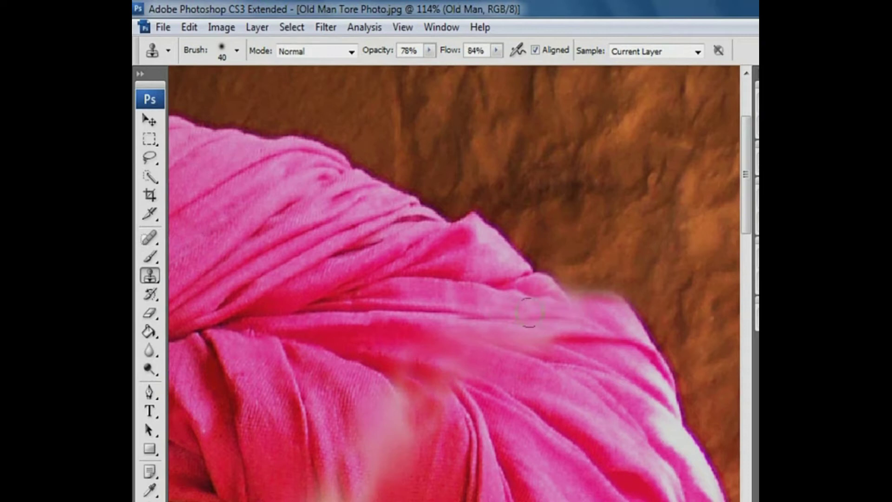
{"action": "left_click", "coordinate": [615, 326], "text": "alt"}
{"action": "left_click_drag", "start_coordinate": [621, 321], "coordinate": [581, 299]}
Retouch the blurred patch on the turban's front fold with cloned fabric texture down toward the forehead.
{"action": "left_click", "coordinate": [345, 439], "text": "alt"}
{"action": "left_click_drag", "start_coordinate": [372, 414], "coordinate": [392, 448]}
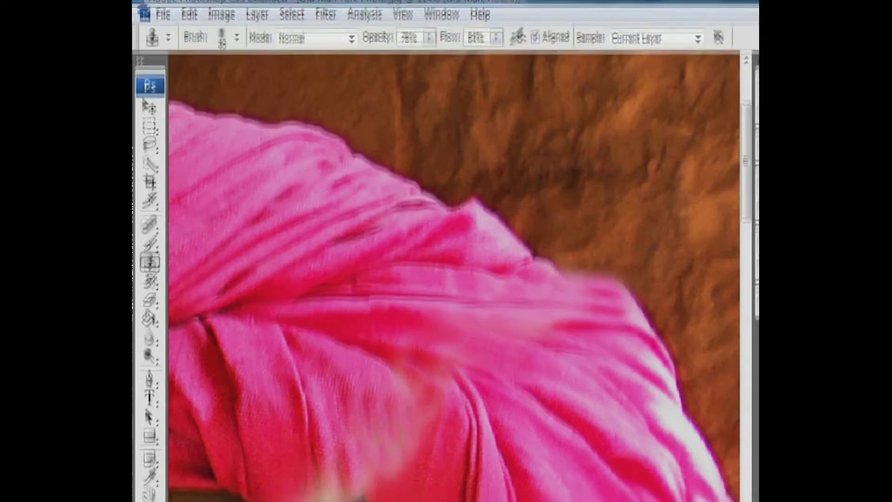
{"action": "mouse_move", "coordinate": [392, 355]}
{"action": "left_mouse_down"}
{"action": "mouse_move", "coordinate": [378, 458]}
{"action": "mouse_move", "coordinate": [338, 400]}
{"action": "mouse_move", "coordinate": [306, 462]}
{"action": "mouse_move", "coordinate": [339, 494]}
{"action": "left_mouse_up"}
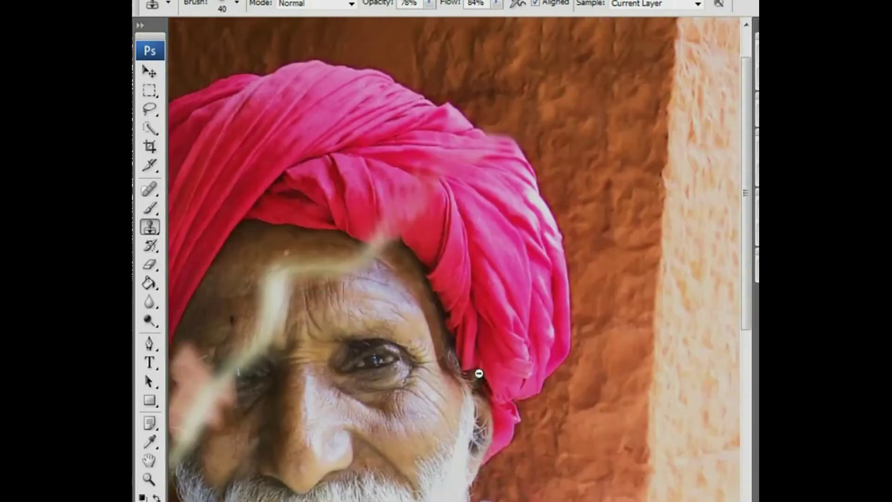
Outline the photo's upper-left fragment with the Polygonal Lasso, following the tear from the background across the face and over the turban.
{"action": "left_click", "coordinate": [423, 191], "text": "alt"}
{"action": "left_click", "coordinate": [415, 190], "text": "alt"}
{"action": "left_click", "coordinate": [415, 176], "text": "alt"}
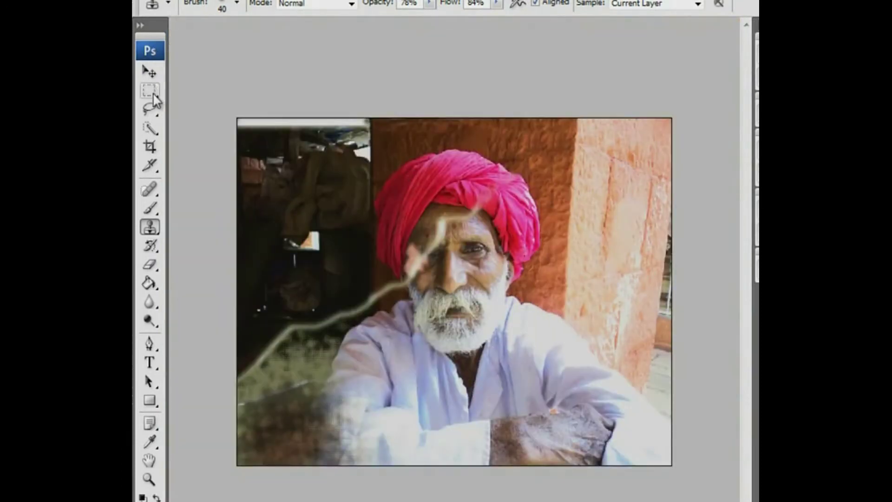
{"action": "left_click", "coordinate": [152, 112]}
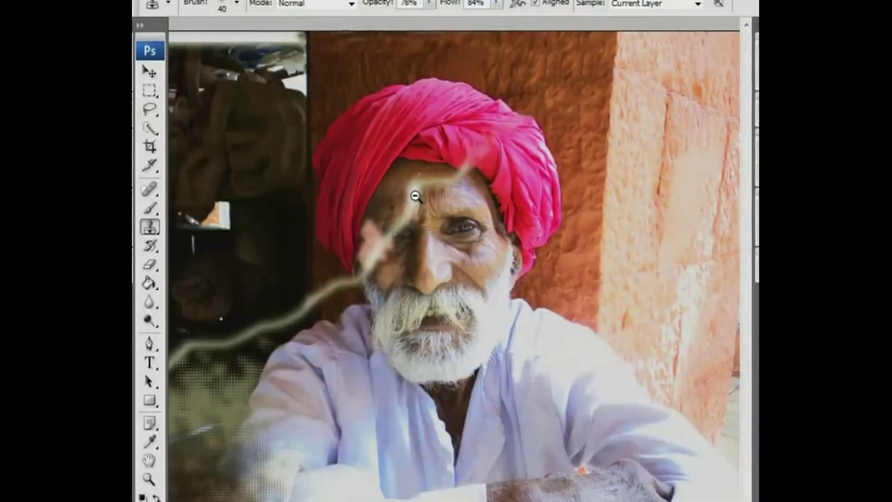
{"action": "left_click", "coordinate": [414, 176], "text": "alt"}
{"action": "key", "text": "l"}
{"action": "left_click", "coordinate": [230, 388]}
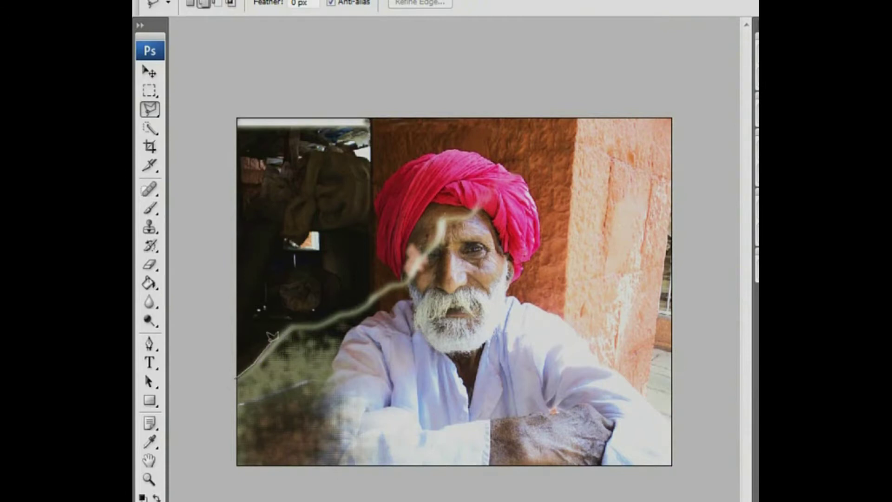
{"action": "left_click", "coordinate": [292, 324]}
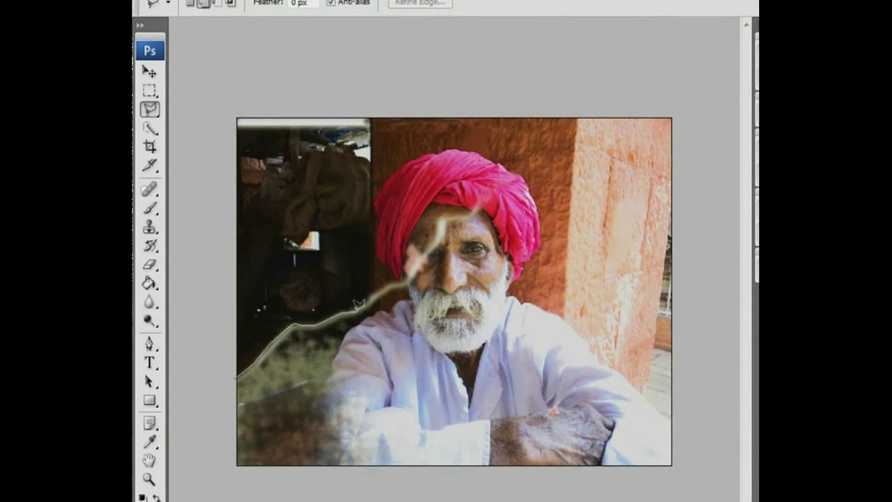
{"action": "left_click", "coordinate": [387, 286]}
{"action": "left_click", "coordinate": [402, 282]}
{"action": "left_click", "coordinate": [410, 277]}
{"action": "left_click", "coordinate": [416, 264]}
{"action": "left_click", "coordinate": [440, 218]}
{"action": "left_click", "coordinate": [474, 211]}
{"action": "left_click", "coordinate": [581, 80]}
{"action": "left_click", "coordinate": [209, 66]}
{"action": "left_click", "coordinate": [234, 374]}
Move the selected upper-left fragment slightly to the right to line up the face and turban, and deselect it.
{"action": "key", "text": "v"}
{"action": "key", "text": "ctrl+space"}
{"action": "left_click_drag", "start_coordinate": [327, 144], "coordinate": [595, 370]}
{"action": "left_click_drag", "start_coordinate": [367, 206], "coordinate": [375, 206]}
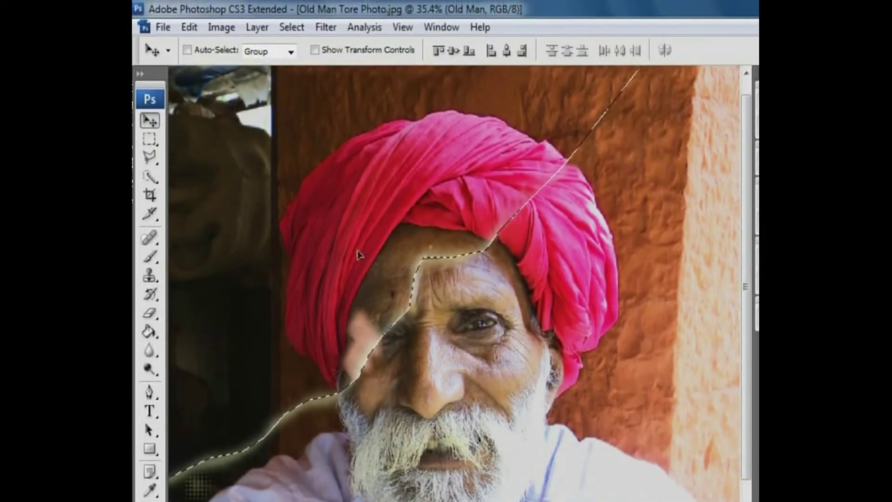
{"action": "left_click", "coordinate": [296, 27]}
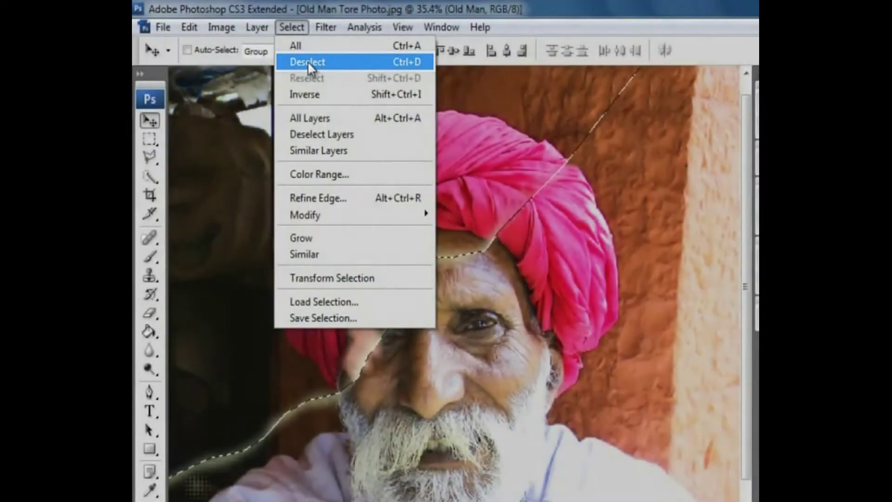
{"action": "left_click", "coordinate": [307, 62]}
Enlarge the Healing Brush to 45 px and heal the pale seam down the turban's front fold.
{"action": "left_click_drag", "start_coordinate": [354, 119], "coordinate": [687, 343]}
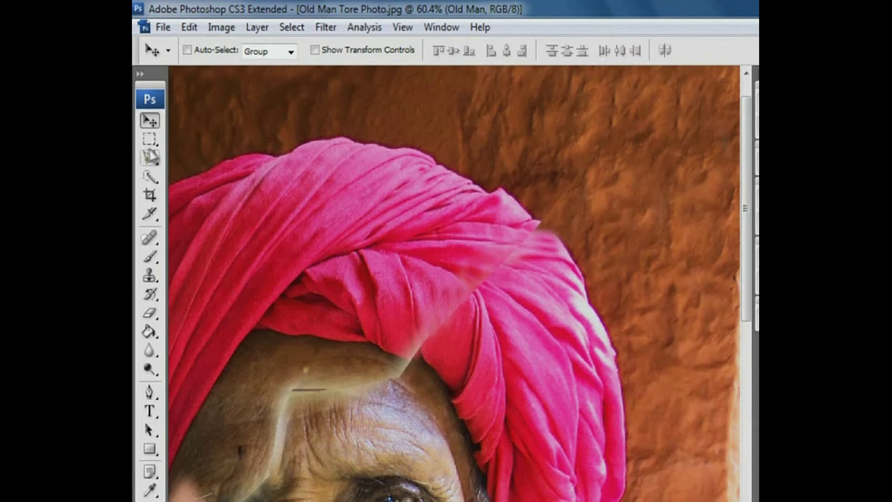
{"action": "left_click", "coordinate": [149, 238]}
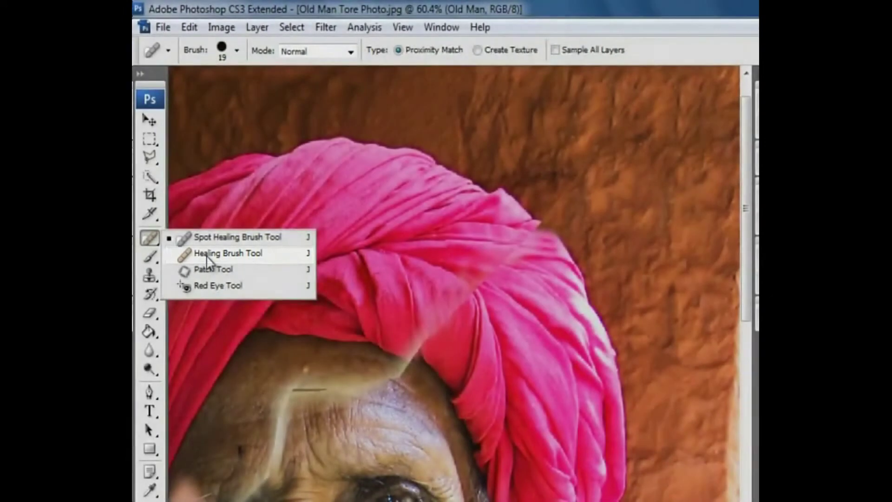
{"action": "left_click", "coordinate": [207, 259]}
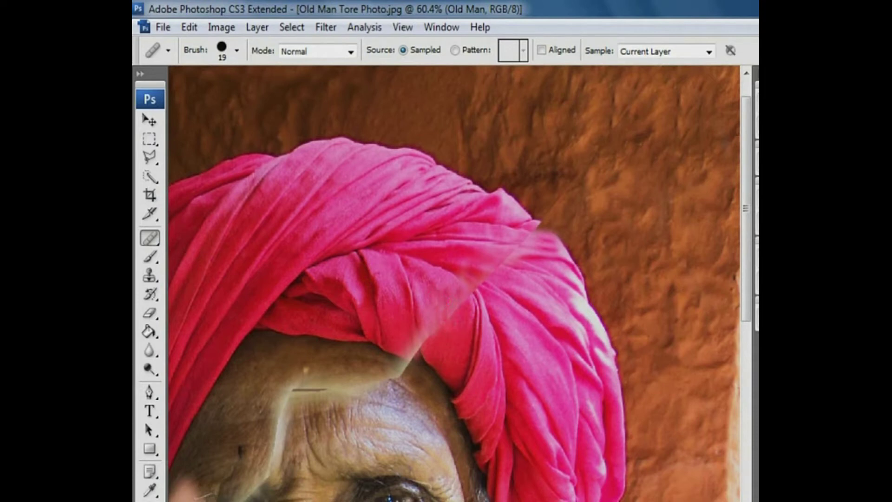
{"action": "key", "text": "bracketright"}
{"action": "left_click_drag", "start_coordinate": [438, 302], "coordinate": [432, 323]}
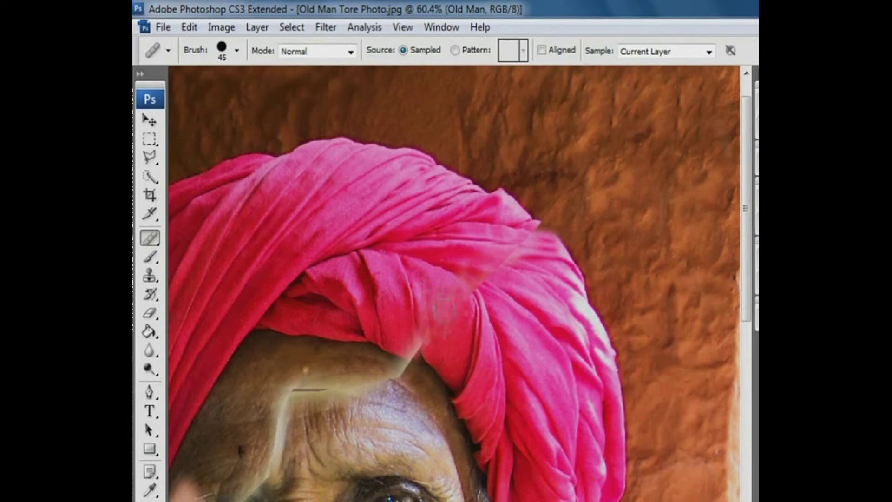
Heal the seam across the turban's upper folds out to its outer edge.
{"action": "left_click_drag", "start_coordinate": [481, 272], "coordinate": [492, 273]}
{"action": "left_click", "coordinate": [488, 282]}
{"action": "left_click", "coordinate": [510, 274]}
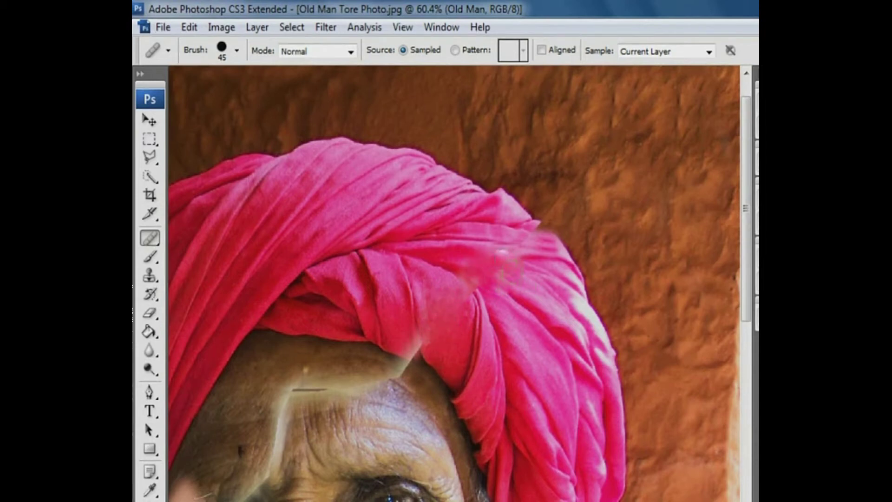
{"action": "left_click", "coordinate": [502, 247]}
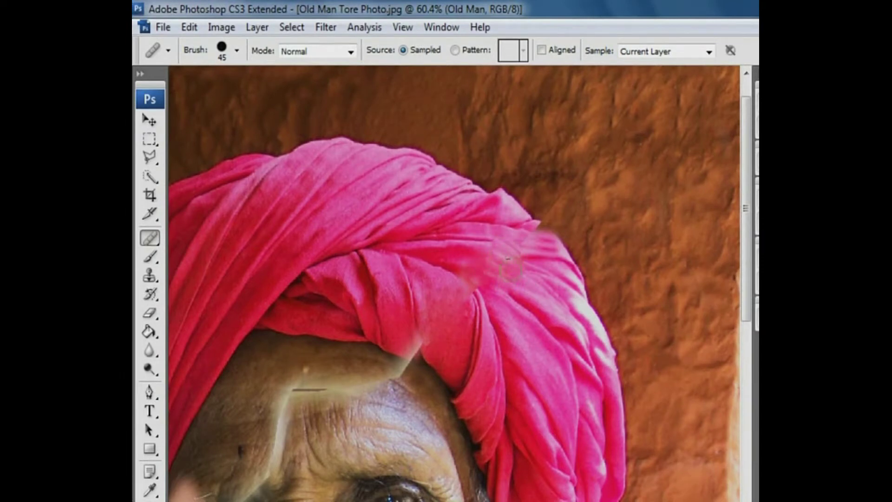
{"action": "mouse_move", "coordinate": [535, 232]}
{"action": "left_mouse_down"}
{"action": "mouse_move", "coordinate": [510, 264]}
{"action": "mouse_move", "coordinate": [504, 241]}
{"action": "mouse_move", "coordinate": [535, 247]}
{"action": "left_mouse_up"}
{"action": "left_click", "coordinate": [523, 268]}
{"action": "key", "text": "alt"}
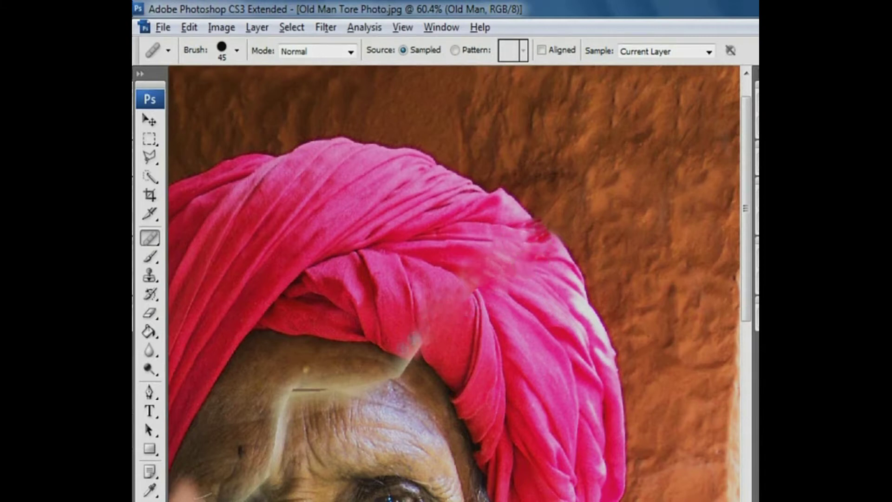
Heal the pale end of the seam at the lower edge of the turban's front fold, above the forehead.
{"action": "left_click", "coordinate": [411, 351], "text": "alt"}
{"action": "left_click_drag", "start_coordinate": [412, 357], "coordinate": [410, 335]}
{"action": "left_click", "coordinate": [421, 337]}
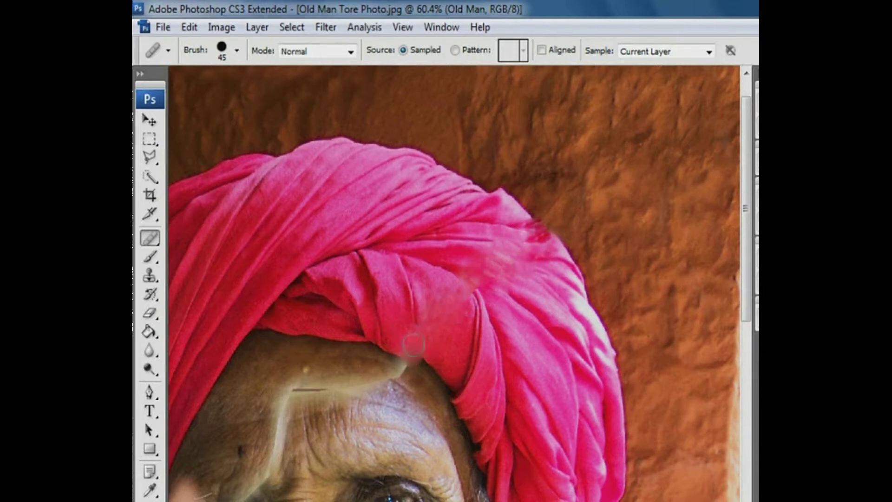
Clone pink fabric with the Clone Stamp over the blotchy healed area on the turban's upper folds.
{"action": "key", "text": "space"}
{"action": "left_click_drag", "start_coordinate": [404, 337], "coordinate": [446, 324]}
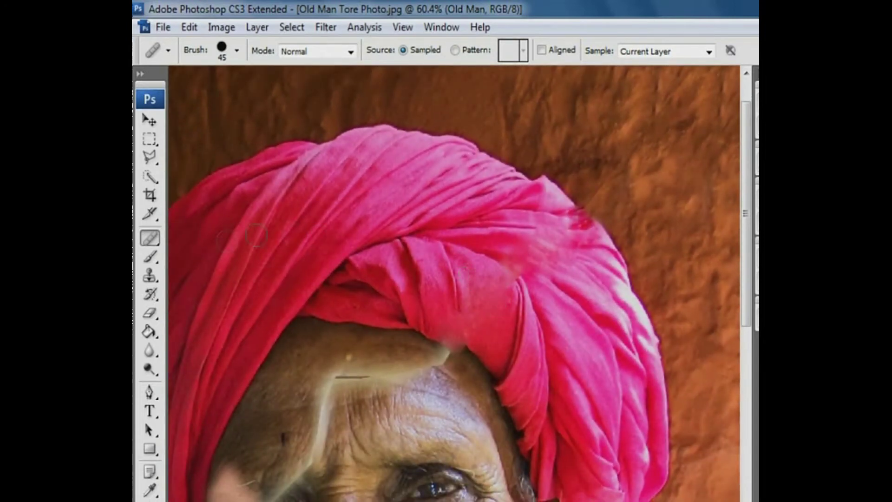
{"action": "left_click", "coordinate": [150, 277]}
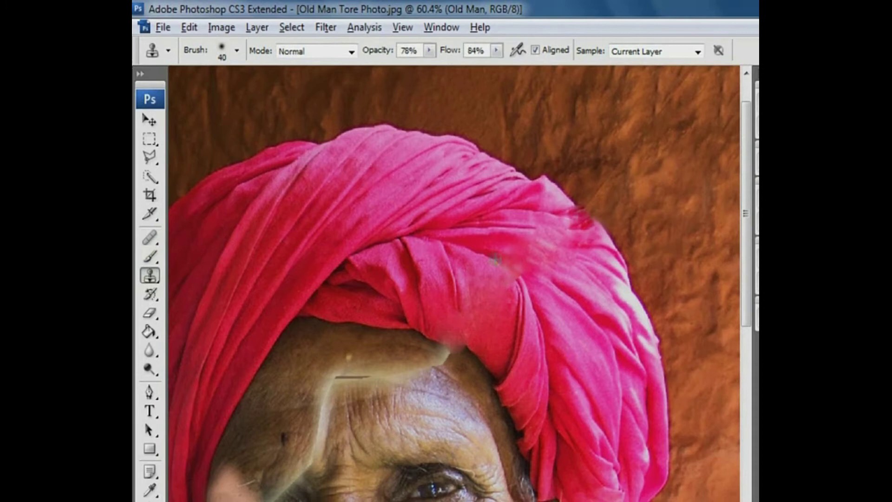
{"action": "mouse_move", "coordinate": [510, 272]}
{"action": "left_mouse_down"}
{"action": "mouse_move", "coordinate": [547, 222]}
{"action": "mouse_move", "coordinate": [541, 254]}
{"action": "mouse_move", "coordinate": [521, 256]}
{"action": "mouse_move", "coordinate": [556, 272]}
{"action": "left_mouse_up"}
{"action": "left_click", "coordinate": [551, 249], "text": "alt"}
{"action": "left_click", "coordinate": [552, 248]}
{"action": "left_click", "coordinate": [550, 282]}
{"action": "left_click", "coordinate": [576, 249]}
{"action": "left_click", "coordinate": [583, 244]}
Clean up the dark red blotch and the turban's outer edge against the wall with cloned texture.
{"action": "left_click", "coordinate": [611, 237], "text": "alt"}
{"action": "mouse_move", "coordinate": [581, 212]}
{"action": "left_mouse_down"}
{"action": "mouse_move", "coordinate": [557, 206]}
{"action": "mouse_move", "coordinate": [593, 243]}
{"action": "mouse_move", "coordinate": [608, 240]}
{"action": "mouse_move", "coordinate": [600, 217]}
{"action": "mouse_move", "coordinate": [615, 243]}
{"action": "left_mouse_up"}
{"action": "left_click", "coordinate": [578, 227]}
{"action": "left_click", "coordinate": [609, 204], "text": "alt"}
{"action": "left_click", "coordinate": [582, 195]}
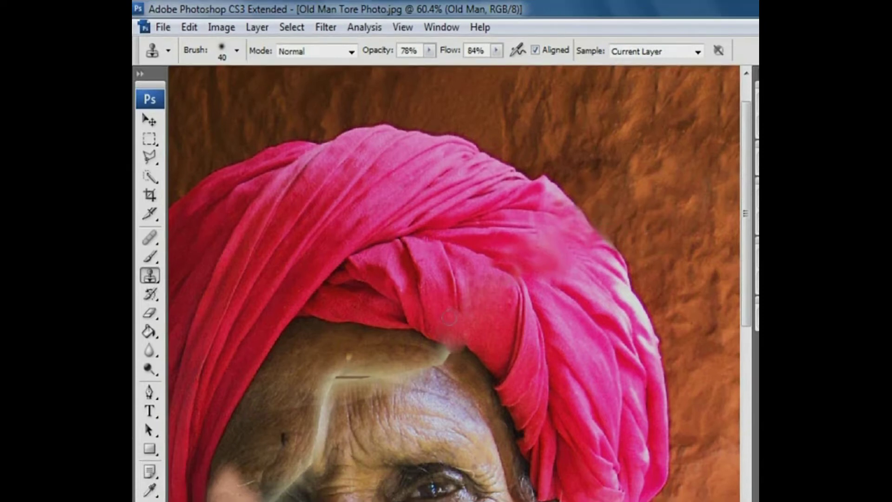
Enlarge the Clone Stamp brush to 60 px and clone skin over the vertical tear on the forehead.
{"action": "key", "text": "ctrl+space"}
{"action": "left_click_drag", "start_coordinate": [254, 256], "coordinate": [501, 436]}
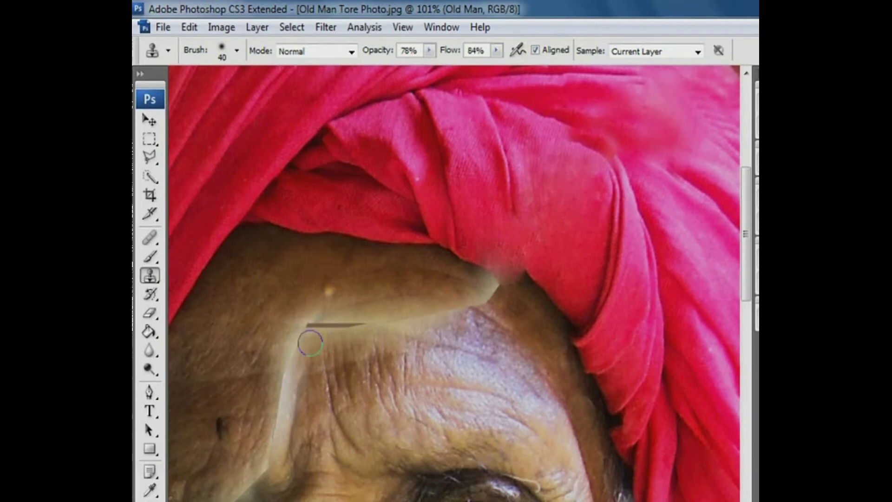
{"action": "key", "text": "bracketright"}
{"action": "key", "text": "bracketright"}
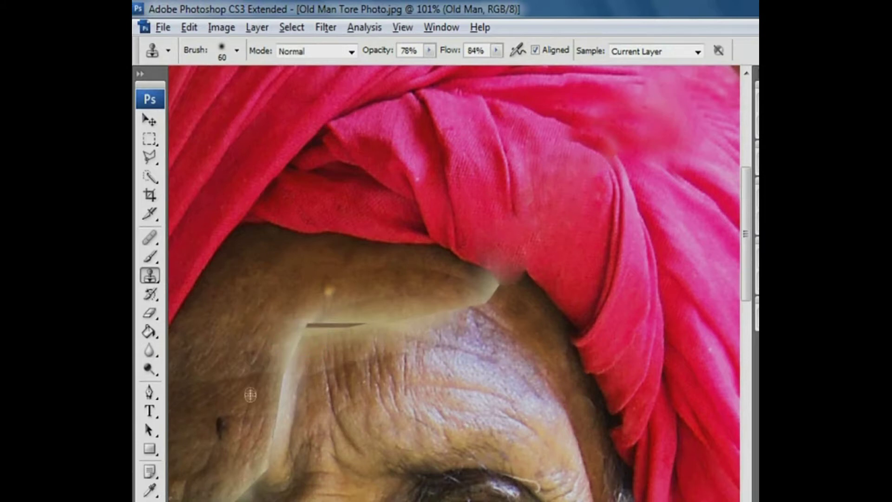
{"action": "mouse_move", "coordinate": [271, 391]}
{"action": "left_mouse_down"}
{"action": "mouse_move", "coordinate": [278, 409]}
{"action": "mouse_move", "coordinate": [284, 399]}
{"action": "mouse_move", "coordinate": [306, 397]}
{"action": "mouse_move", "coordinate": [281, 379]}
{"action": "mouse_move", "coordinate": [282, 350]}
{"action": "mouse_move", "coordinate": [243, 340]}
{"action": "mouse_move", "coordinate": [284, 373]}
{"action": "mouse_move", "coordinate": [288, 393]}
{"action": "mouse_move", "coordinate": [326, 385]}
{"action": "mouse_move", "coordinate": [298, 403]}
{"action": "mouse_move", "coordinate": [273, 379]}
{"action": "left_mouse_up"}
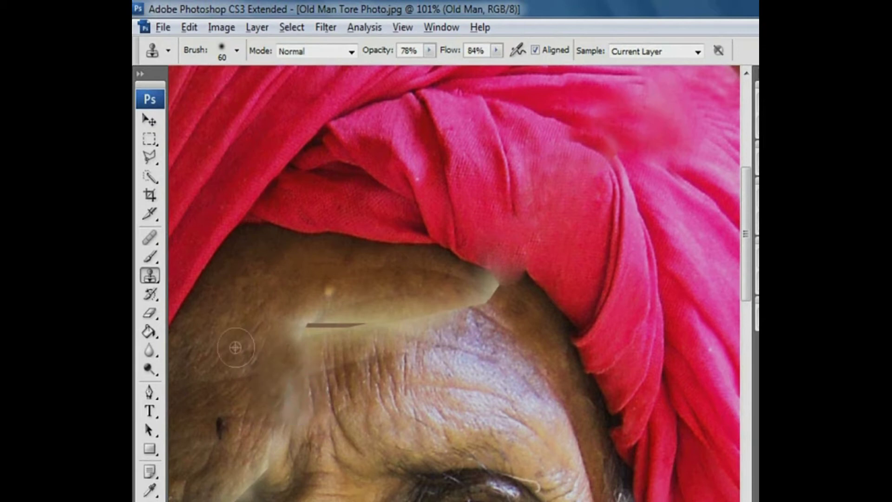
{"action": "left_click", "coordinate": [233, 380], "text": "alt"}
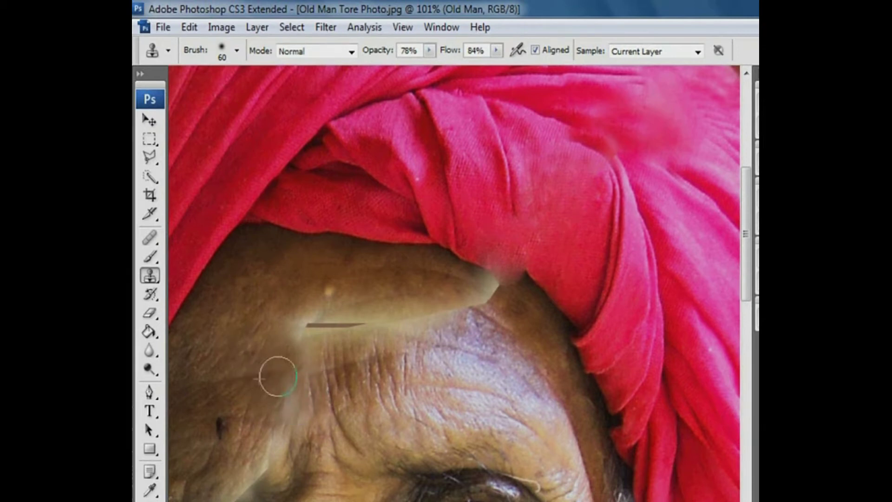
{"action": "mouse_move", "coordinate": [287, 378]}
{"action": "left_mouse_down"}
{"action": "mouse_move", "coordinate": [309, 377]}
{"action": "mouse_move", "coordinate": [294, 411]}
{"action": "left_mouse_up"}
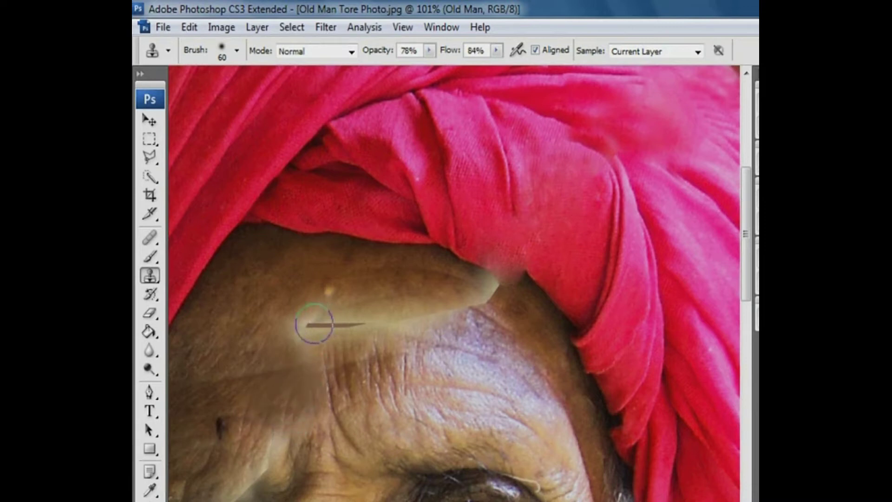
Clone skin along the horizontal tear and over the thin dark gap across the upper forehead.
{"action": "left_click", "coordinate": [282, 310], "text": "alt"}
{"action": "mouse_move", "coordinate": [312, 329]}
{"action": "left_mouse_down"}
{"action": "mouse_move", "coordinate": [293, 327]}
{"action": "mouse_move", "coordinate": [318, 343]}
{"action": "mouse_move", "coordinate": [324, 332]}
{"action": "mouse_move", "coordinate": [308, 318]}
{"action": "mouse_move", "coordinate": [349, 323]}
{"action": "mouse_move", "coordinate": [291, 338]}
{"action": "mouse_move", "coordinate": [325, 318]}
{"action": "mouse_move", "coordinate": [330, 294]}
{"action": "mouse_move", "coordinate": [384, 322]}
{"action": "mouse_move", "coordinate": [423, 321]}
{"action": "left_mouse_up"}
{"action": "mouse_move", "coordinate": [481, 352]}
{"action": "left_mouse_down"}
{"action": "mouse_move", "coordinate": [437, 313]}
{"action": "mouse_move", "coordinate": [449, 325]}
{"action": "mouse_move", "coordinate": [417, 341]}
{"action": "mouse_move", "coordinate": [407, 334]}
{"action": "mouse_move", "coordinate": [426, 341]}
{"action": "mouse_move", "coordinate": [480, 308]}
{"action": "left_mouse_up"}
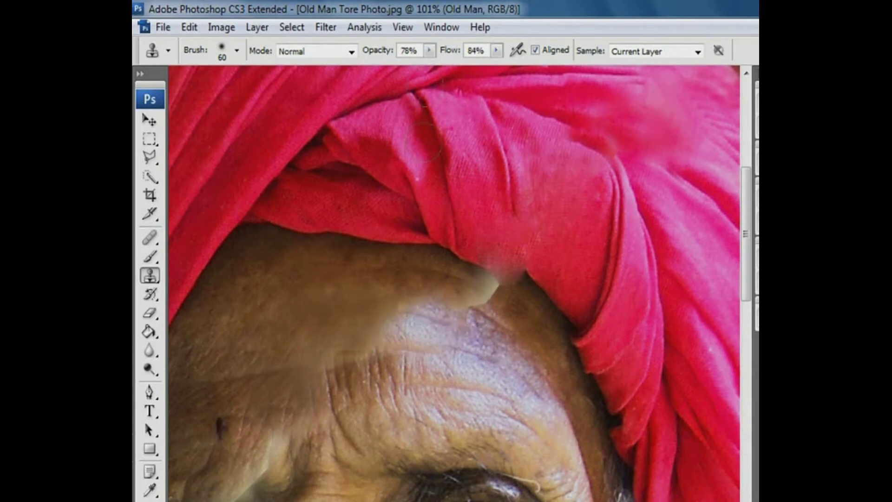
Lower the Clone Stamp opacity to 46% and clone skin over the pale tear remnant where the forehead meets the turban.
{"action": "left_click", "coordinate": [430, 51]}
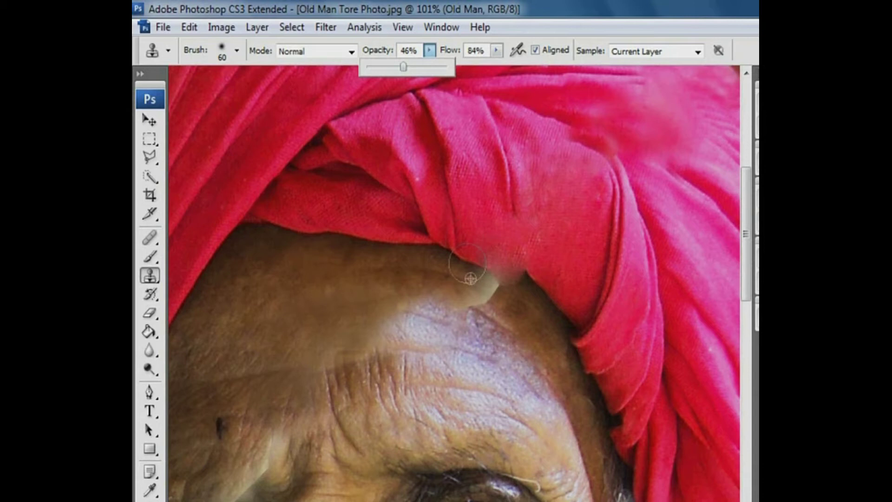
{"action": "left_click", "coordinate": [489, 346], "text": "alt"}
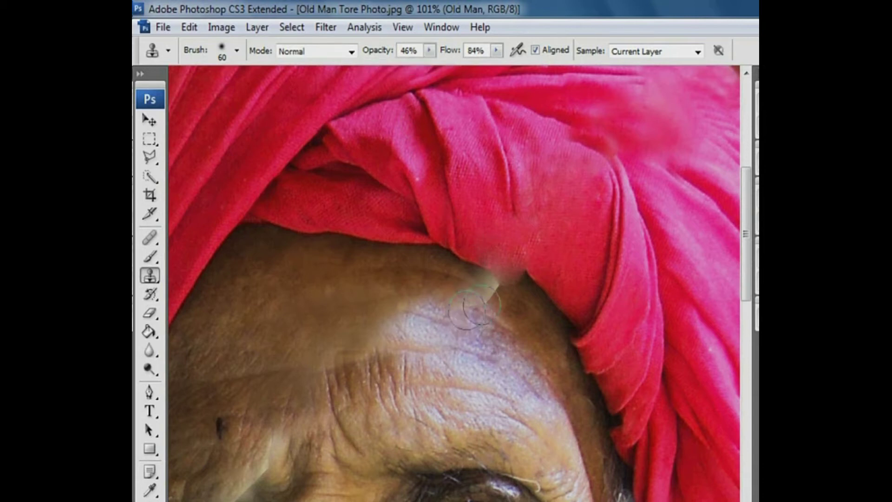
{"action": "mouse_move", "coordinate": [496, 303]}
{"action": "left_mouse_down"}
{"action": "mouse_move", "coordinate": [482, 291]}
{"action": "mouse_move", "coordinate": [435, 303]}
{"action": "left_mouse_up"}
{"action": "left_click", "coordinate": [498, 309], "text": "alt"}
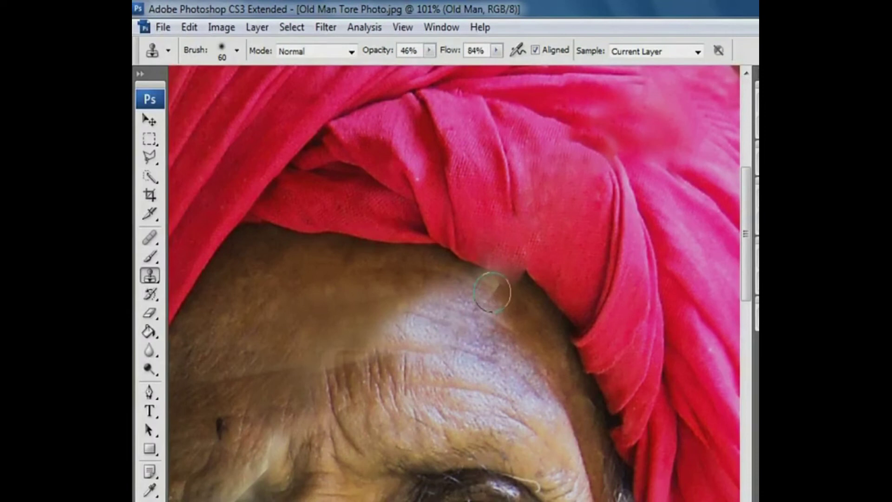
{"action": "mouse_move", "coordinate": [492, 292]}
{"action": "left_mouse_down"}
{"action": "mouse_move", "coordinate": [460, 286]}
{"action": "mouse_move", "coordinate": [508, 312]}
{"action": "left_mouse_up"}
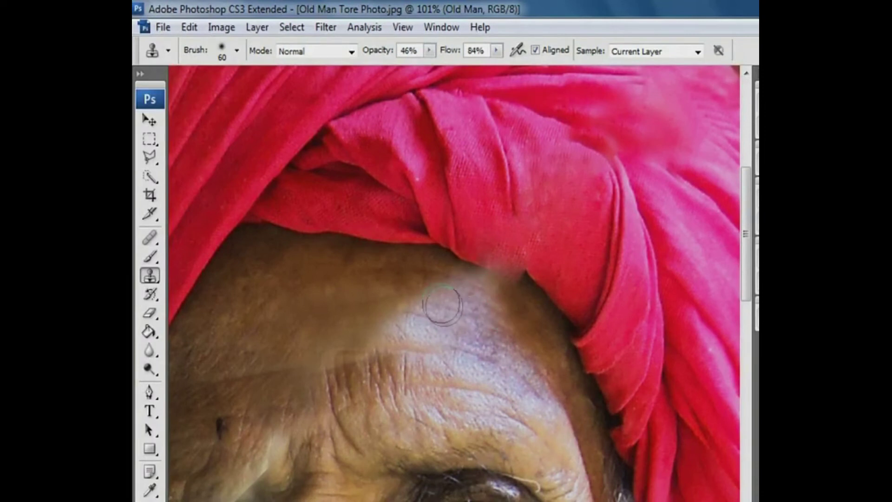
Blend the boundary between the dark and bright skin on the upper forehead with soft cloned strokes.
{"action": "mouse_move", "coordinate": [404, 298]}
{"action": "left_mouse_down"}
{"action": "mouse_move", "coordinate": [428, 309]}
{"action": "mouse_move", "coordinate": [439, 295]}
{"action": "mouse_move", "coordinate": [408, 329]}
{"action": "mouse_move", "coordinate": [401, 361]}
{"action": "mouse_move", "coordinate": [338, 299]}
{"action": "mouse_move", "coordinate": [422, 303]}
{"action": "mouse_move", "coordinate": [426, 293]}
{"action": "mouse_move", "coordinate": [476, 320]}
{"action": "mouse_move", "coordinate": [444, 297]}
{"action": "mouse_move", "coordinate": [480, 311]}
{"action": "mouse_move", "coordinate": [425, 302]}
{"action": "mouse_move", "coordinate": [460, 310]}
{"action": "mouse_move", "coordinate": [464, 299]}
{"action": "mouse_move", "coordinate": [420, 283]}
{"action": "mouse_move", "coordinate": [464, 287]}
{"action": "left_mouse_up"}
{"action": "left_click", "coordinate": [525, 322], "text": "alt"}
{"action": "left_click", "coordinate": [516, 314], "text": "alt"}
{"action": "mouse_move", "coordinate": [483, 319]}
{"action": "left_mouse_down"}
{"action": "mouse_move", "coordinate": [522, 312]}
{"action": "mouse_move", "coordinate": [448, 283]}
{"action": "mouse_move", "coordinate": [471, 286]}
{"action": "mouse_move", "coordinate": [461, 280]}
{"action": "mouse_move", "coordinate": [491, 312]}
{"action": "mouse_move", "coordinate": [495, 300]}
{"action": "mouse_move", "coordinate": [460, 301]}
{"action": "left_mouse_up"}
{"action": "left_click", "coordinate": [439, 333], "text": "alt"}
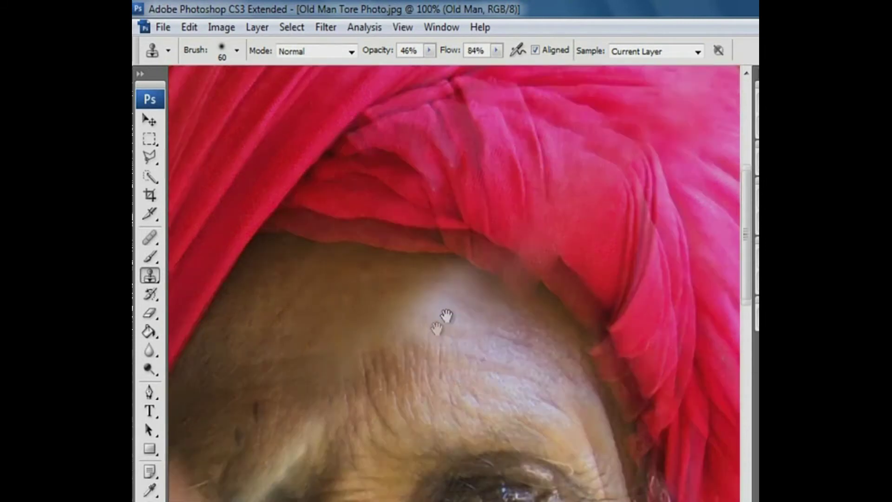
{"action": "left_click", "coordinate": [442, 316], "text": "ctrl+alt"}
{"action": "left_click", "coordinate": [378, 219], "text": "alt"}
{"action": "mouse_move", "coordinate": [408, 223]}
{"action": "left_mouse_down"}
{"action": "mouse_move", "coordinate": [468, 233]}
{"action": "mouse_move", "coordinate": [499, 223]}
{"action": "mouse_move", "coordinate": [438, 254]}
{"action": "left_mouse_up"}
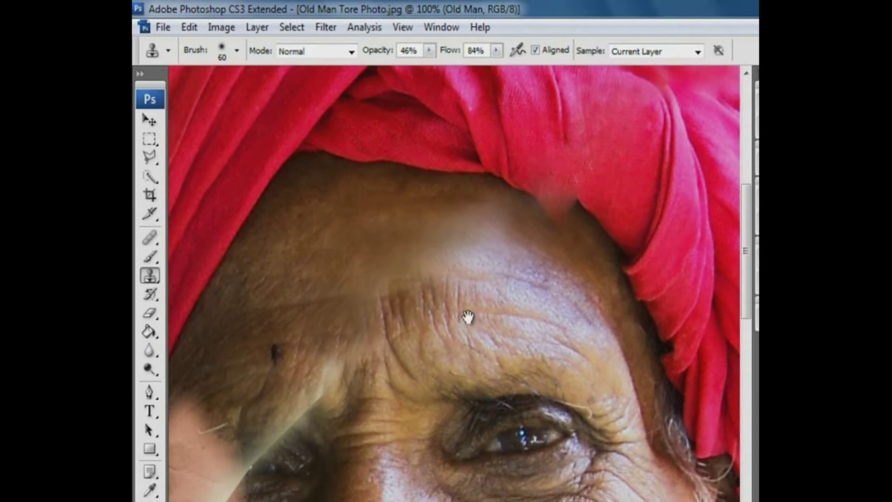
Clone skin over the tear above the shaded eye and over the upper part of the pink patch at the temple.
{"action": "left_click_drag", "start_coordinate": [468, 319], "coordinate": [527, 253]}
{"action": "left_click", "coordinate": [369, 247], "text": "alt"}
{"action": "mouse_move", "coordinate": [376, 323]}
{"action": "left_mouse_down"}
{"action": "mouse_move", "coordinate": [381, 312]}
{"action": "mouse_move", "coordinate": [341, 360]}
{"action": "left_mouse_up"}
{"action": "mouse_move", "coordinate": [410, 231]}
{"action": "left_mouse_down"}
{"action": "mouse_move", "coordinate": [489, 144]}
{"action": "mouse_move", "coordinate": [521, 242]}
{"action": "left_mouse_up"}
{"action": "left_click", "coordinate": [490, 144], "text": "alt"}
{"action": "left_click_drag", "start_coordinate": [566, 163], "coordinate": [612, 165]}
{"action": "mouse_move", "coordinate": [394, 376]}
{"action": "left_mouse_down"}
{"action": "mouse_move", "coordinate": [460, 311]}
{"action": "mouse_move", "coordinate": [406, 295]}
{"action": "mouse_move", "coordinate": [363, 353]}
{"action": "left_mouse_up"}
{"action": "left_click", "coordinate": [387, 236], "text": "alt"}
{"action": "mouse_move", "coordinate": [381, 296]}
{"action": "left_mouse_down"}
{"action": "mouse_move", "coordinate": [394, 253]}
{"action": "mouse_move", "coordinate": [428, 289]}
{"action": "mouse_move", "coordinate": [414, 318]}
{"action": "mouse_move", "coordinate": [427, 286]}
{"action": "left_mouse_up"}
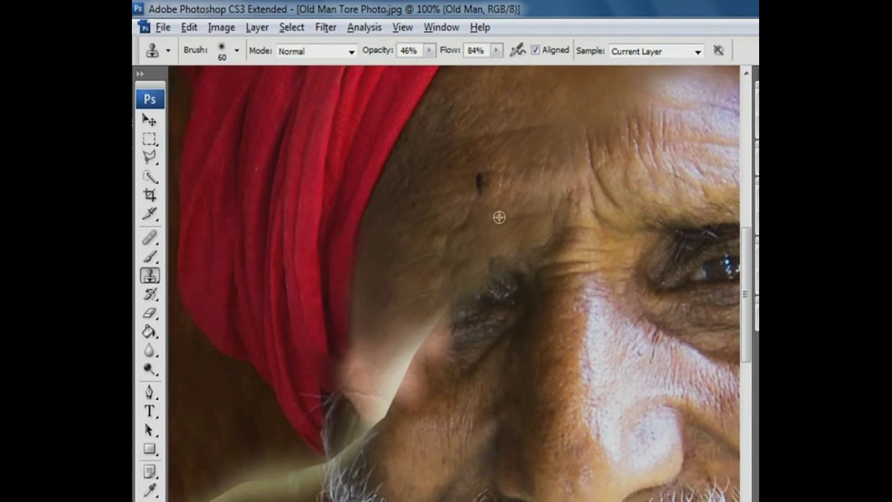
Clone forehead skin over the small dark spot above the shaded eye and smooth the surrounding area.
{"action": "left_click", "coordinate": [500, 217], "text": "alt"}
{"action": "mouse_move", "coordinate": [478, 219]}
{"action": "left_mouse_down"}
{"action": "mouse_move", "coordinate": [464, 219]}
{"action": "mouse_move", "coordinate": [442, 241]}
{"action": "left_mouse_up"}
{"action": "left_click", "coordinate": [507, 173], "text": "alt"}
{"action": "mouse_move", "coordinate": [483, 186]}
{"action": "left_mouse_down"}
{"action": "mouse_move", "coordinate": [456, 196]}
{"action": "mouse_move", "coordinate": [484, 170]}
{"action": "mouse_move", "coordinate": [476, 185]}
{"action": "mouse_move", "coordinate": [484, 186]}
{"action": "left_mouse_up"}
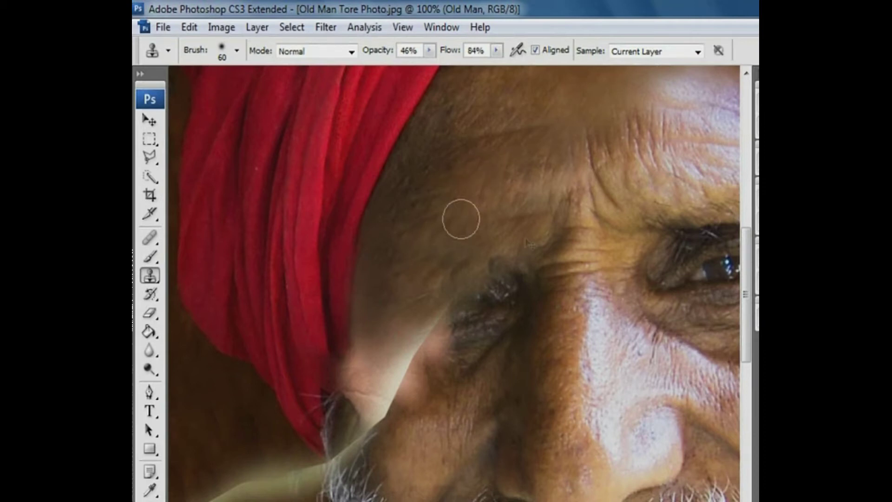
Enlarge the Clone Stamp brush to 90 px and examine the retouched turban and forehead.
{"action": "key", "text": "ctrl+minus"}
{"action": "key", "text": "ctrl+minus"}
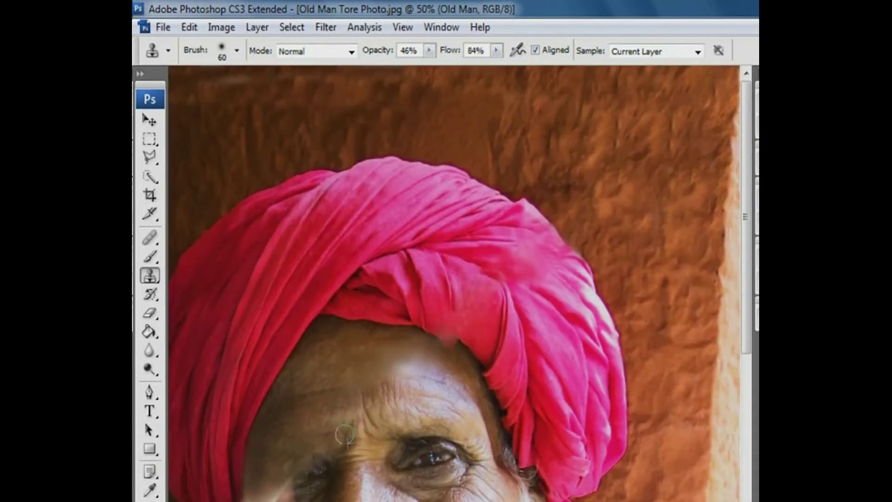
{"action": "key", "text": "ctrl+minus"}
{"action": "key", "text": "bracketright"}
{"action": "key", "text": "bracketright"}
{"action": "key", "text": "bracketright"}
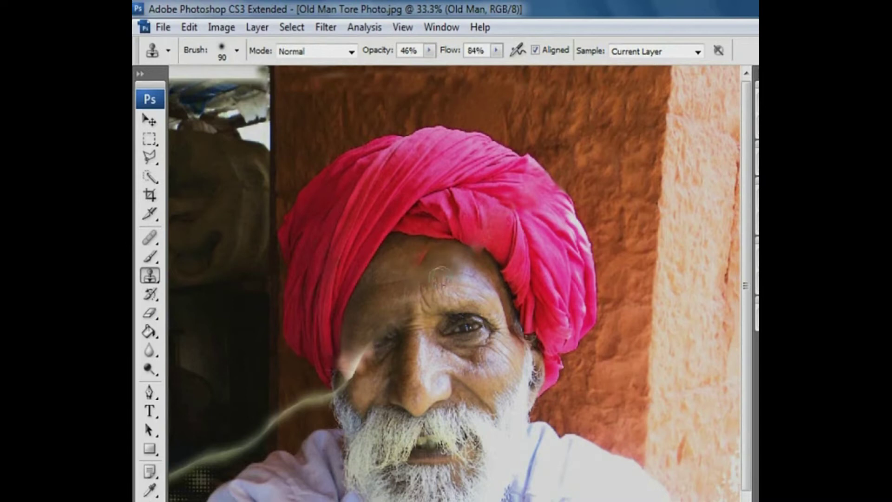
{"action": "key", "text": "ctrl+minus"}
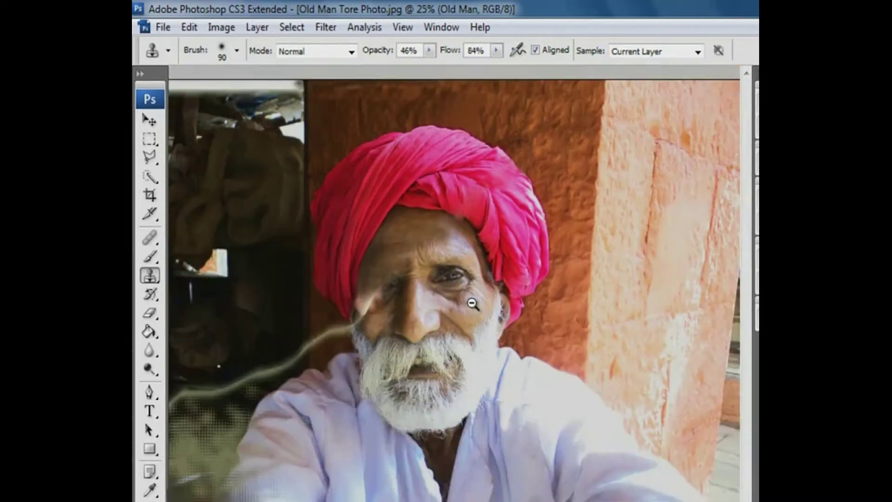
{"action": "key", "text": "ctrl+minus"}
{"action": "left_click_drag", "start_coordinate": [335, 191], "coordinate": [577, 398]}
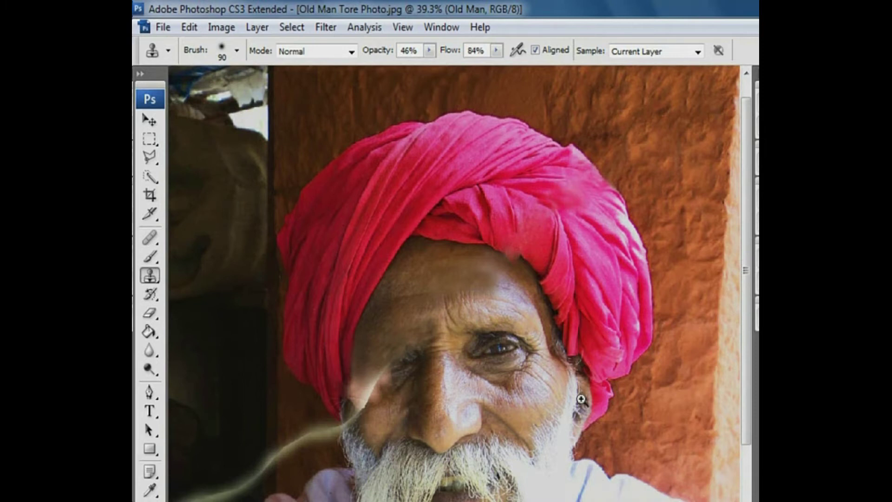
Select the intact eye with a rectangular marquee and copy and paste it onto a new layer.
{"action": "left_click", "coordinate": [149, 136]}
{"action": "left_click", "coordinate": [150, 136]}
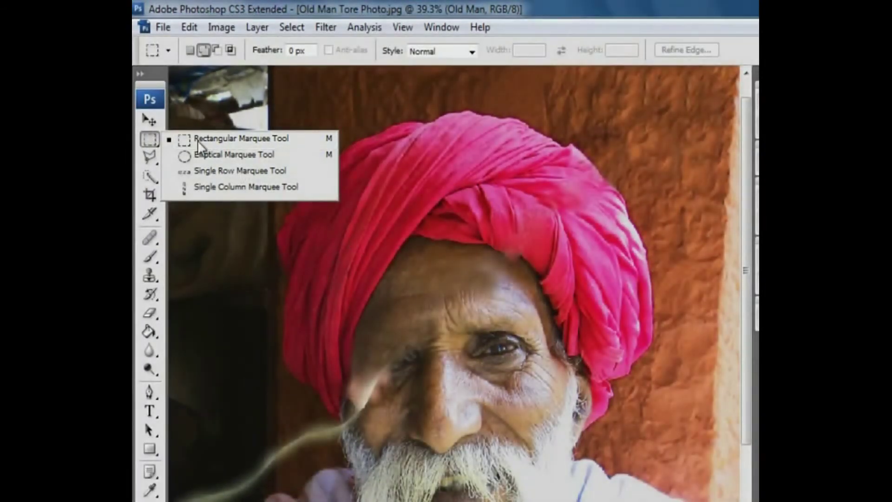
{"action": "left_click", "coordinate": [198, 140]}
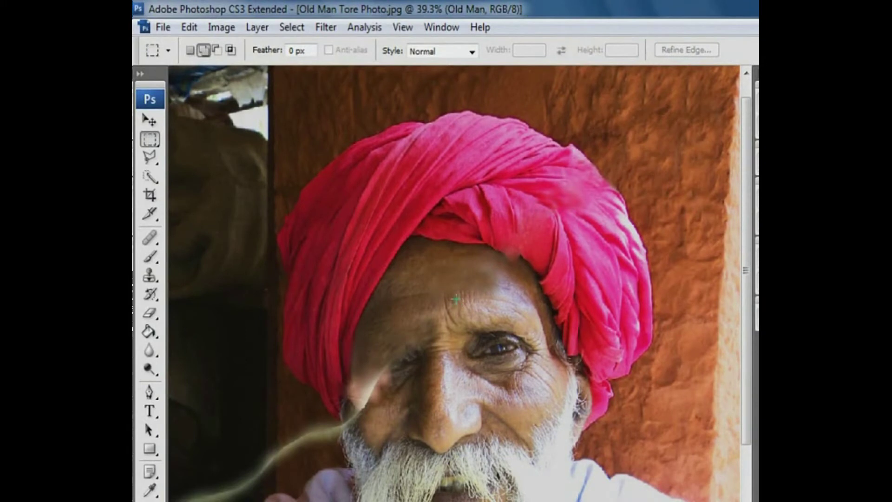
{"action": "left_click_drag", "start_coordinate": [541, 397], "coordinate": [549, 407]}
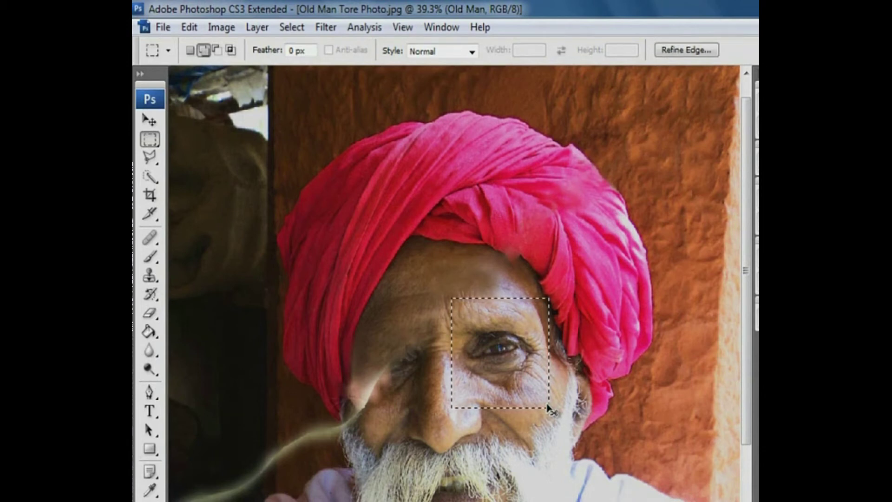
{"action": "left_click", "coordinate": [190, 25]}
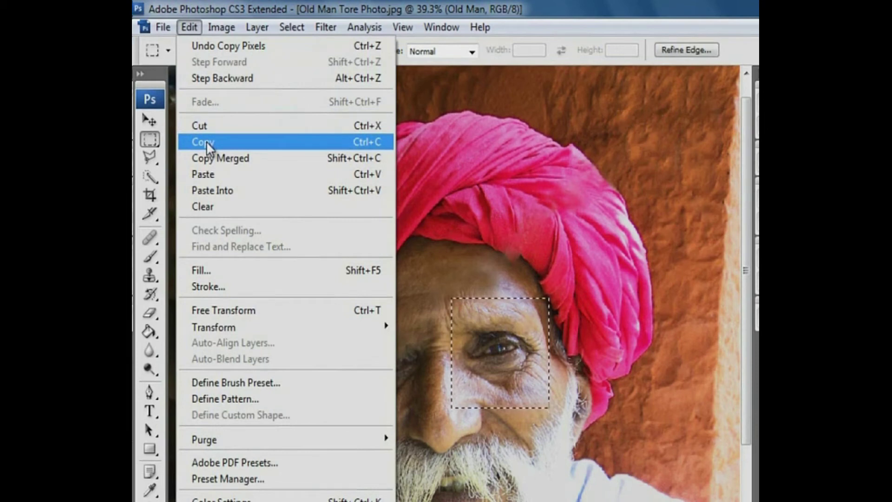
{"action": "left_click", "coordinate": [206, 141]}
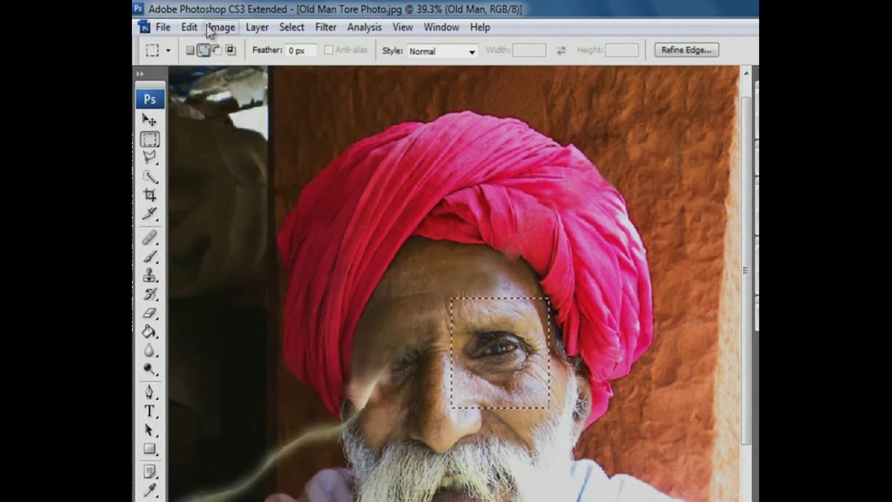
{"action": "left_click", "coordinate": [191, 27]}
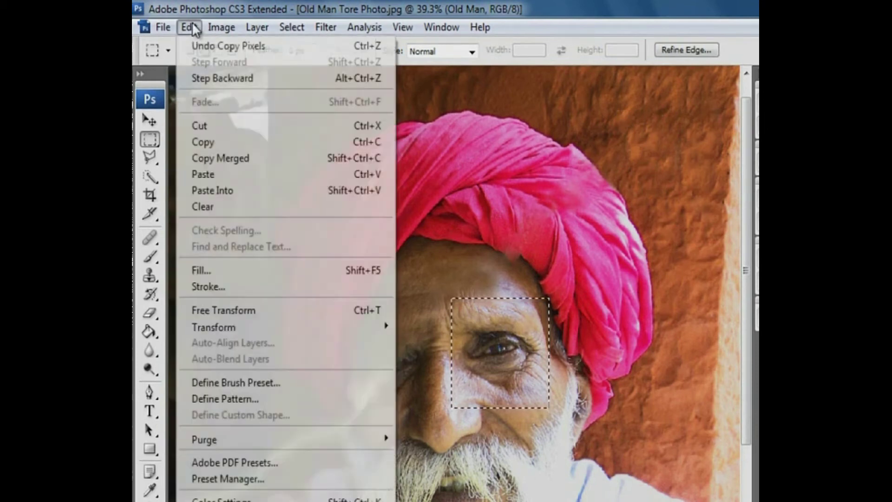
{"action": "left_click", "coordinate": [206, 174]}
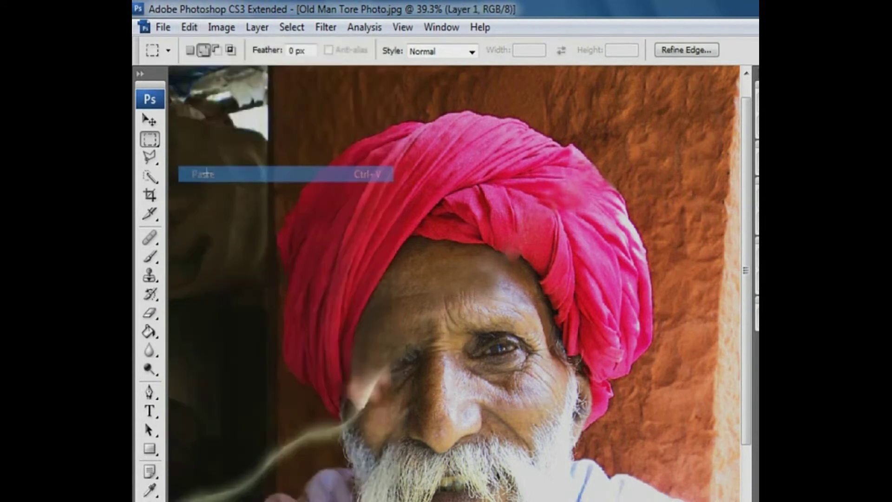
Move the pasted eye patch over the damaged eye and flip it horizontally.
{"action": "left_click", "coordinate": [150, 122]}
{"action": "left_click_drag", "start_coordinate": [529, 357], "coordinate": [417, 376]}
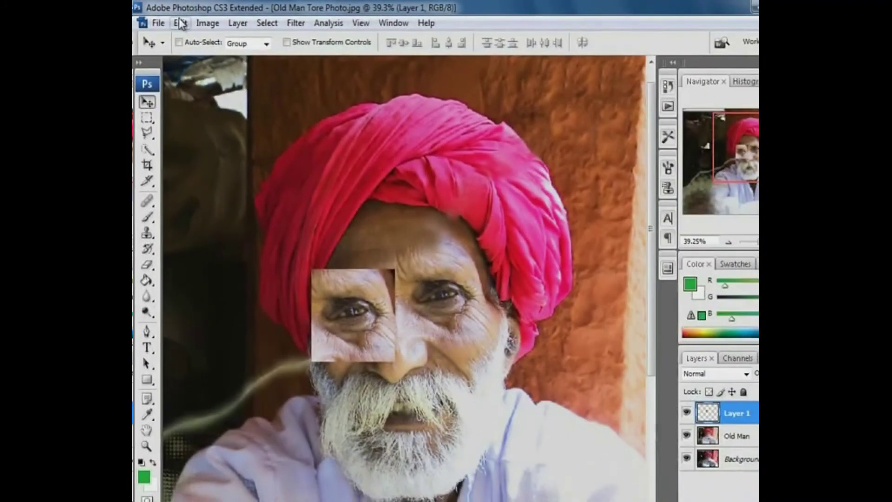
{"action": "left_click", "coordinate": [190, 27]}
{"action": "mouse_move", "coordinate": [224, 276]}
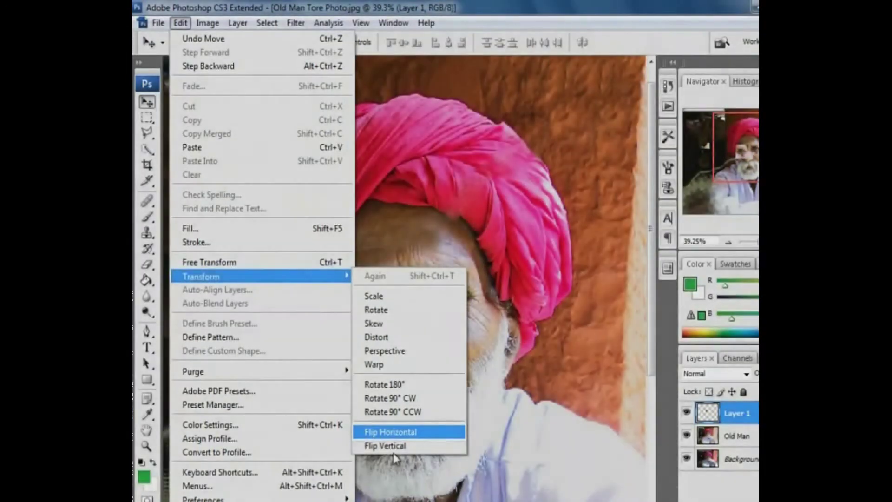
{"action": "left_click", "coordinate": [397, 427]}
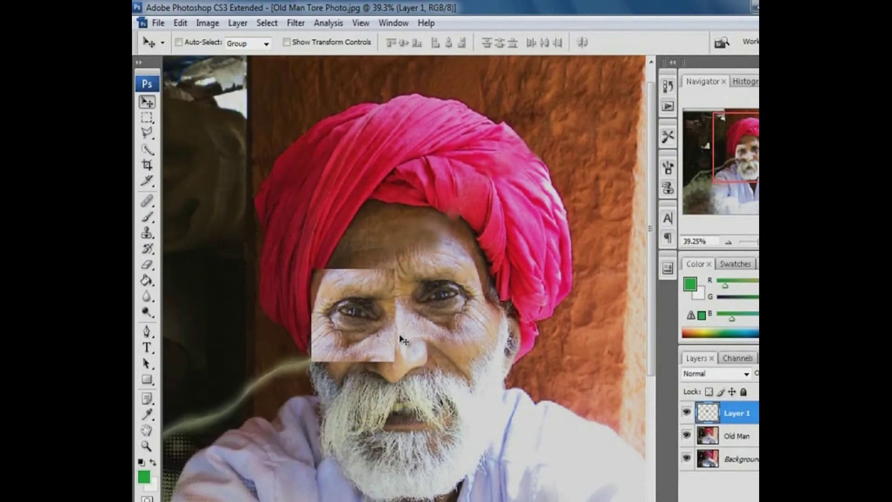
Rotate the eye patch by -23.5° with Free Transform and position it over the damaged eye.
{"action": "left_click", "coordinate": [181, 23]}
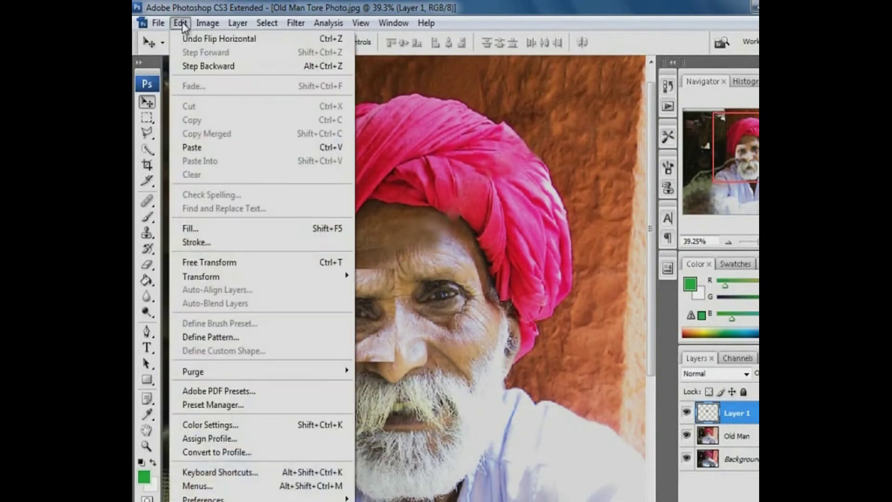
{"action": "left_click", "coordinate": [226, 265]}
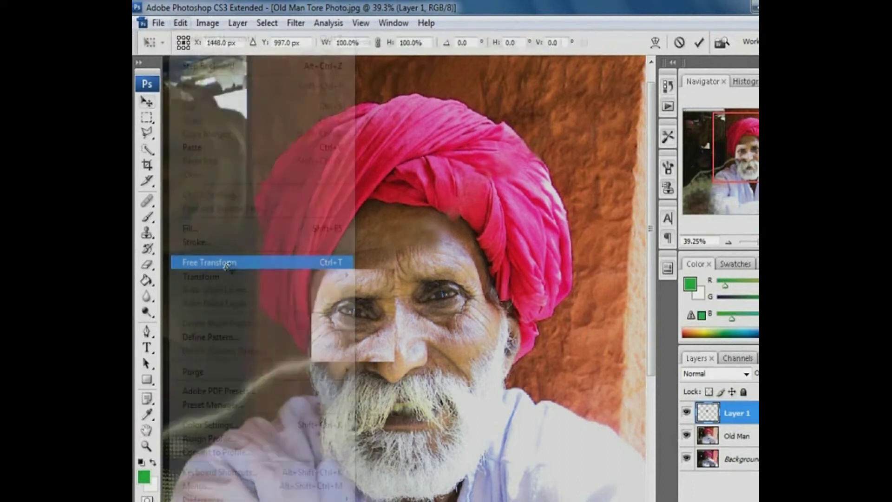
{"action": "left_click_drag", "start_coordinate": [405, 262], "coordinate": [389, 247]}
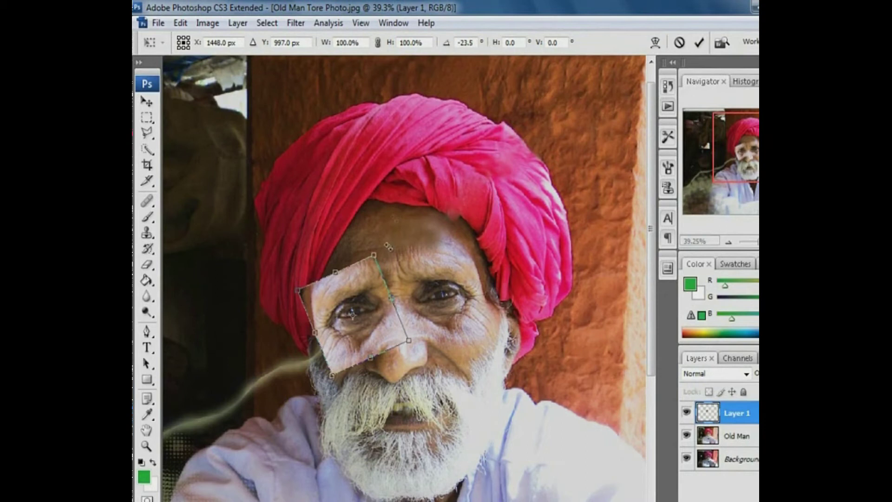
{"action": "left_click_drag", "start_coordinate": [370, 313], "coordinate": [371, 316]}
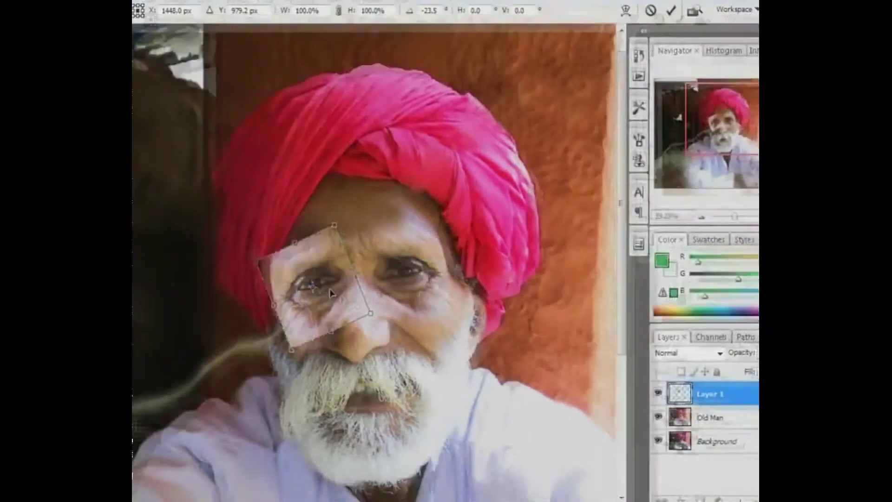
{"action": "key", "text": "Return"}
Rename the pasted layer Eye, lower its opacity to 42% and align the patch with the eye underneath.
{"action": "double_click", "coordinate": [669, 362]}
{"action": "type", "text": "Eye"}
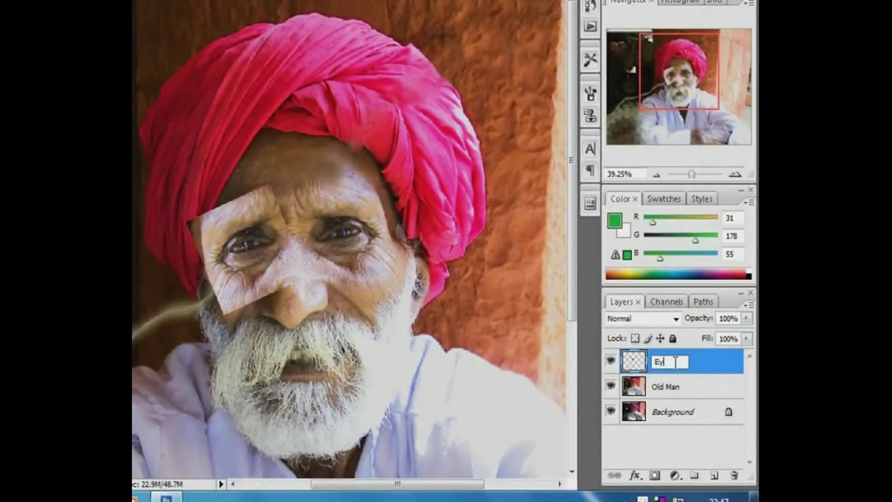
{"action": "left_click", "coordinate": [746, 318]}
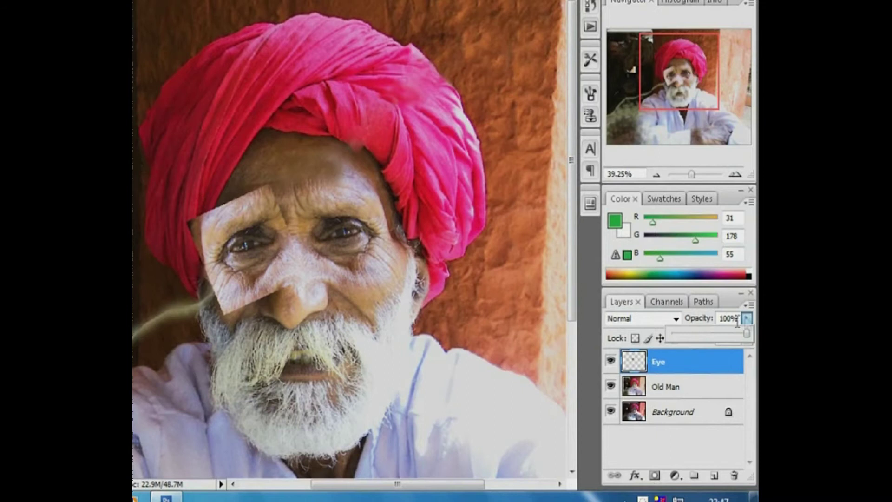
{"action": "left_click", "coordinate": [705, 337]}
{"action": "key", "text": "ctrl+space"}
{"action": "left_click_drag", "start_coordinate": [134, 136], "coordinate": [422, 382]}
{"action": "mouse_move", "coordinate": [281, 238]}
{"action": "left_mouse_down"}
{"action": "mouse_move", "coordinate": [316, 226]}
{"action": "mouse_move", "coordinate": [279, 250]}
{"action": "mouse_move", "coordinate": [287, 243]}
{"action": "left_mouse_up"}
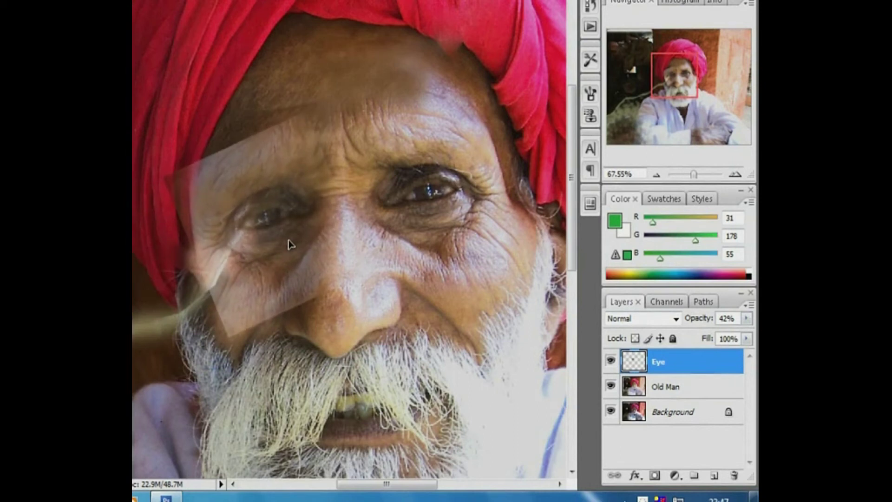
Restore the Eye layer's opacity to 100% and check the patch's placement on the face.
{"action": "left_click", "coordinate": [747, 318]}
{"action": "left_click_drag", "start_coordinate": [710, 330], "coordinate": [746, 334]}
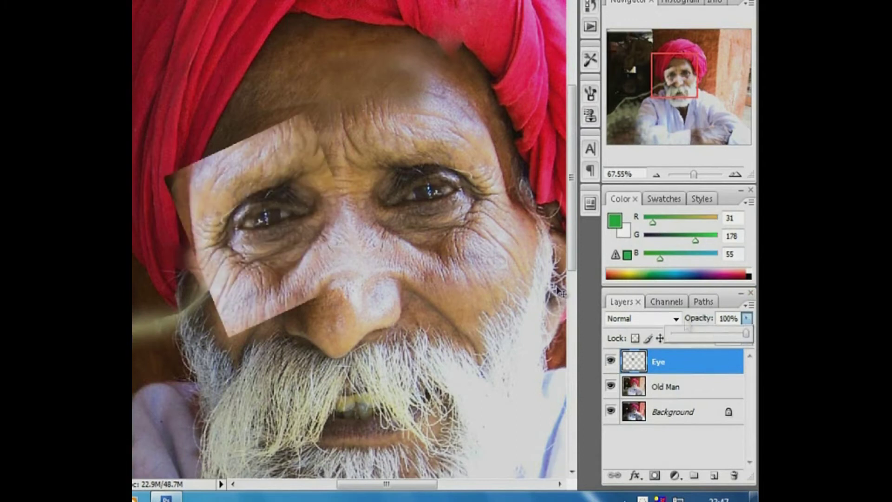
{"action": "left_click", "coordinate": [291, 229]}
{"action": "left_click", "coordinate": [293, 231], "text": "alt"}
{"action": "left_click", "coordinate": [414, 235], "text": "alt"}
{"action": "left_click", "coordinate": [420, 235], "text": "alt"}
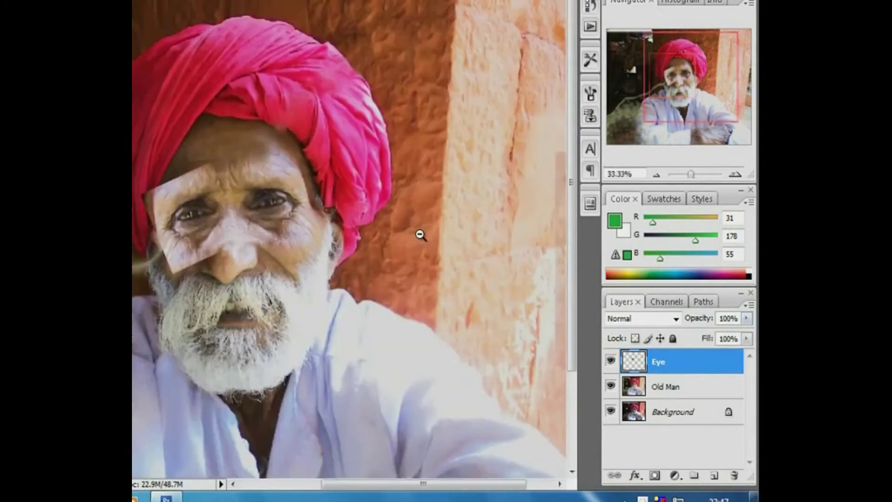
{"action": "left_click", "coordinate": [242, 235], "text": "alt"}
{"action": "left_click_drag", "start_coordinate": [182, 95], "coordinate": [394, 273]}
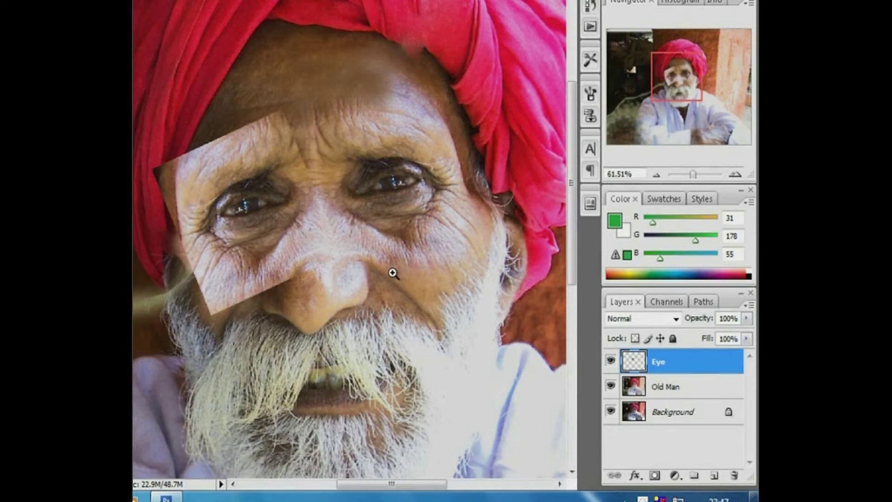
Add a layer mask to the Eye layer and set up a soft 13 px brush at 65% opacity.
{"action": "left_click", "coordinate": [655, 476]}
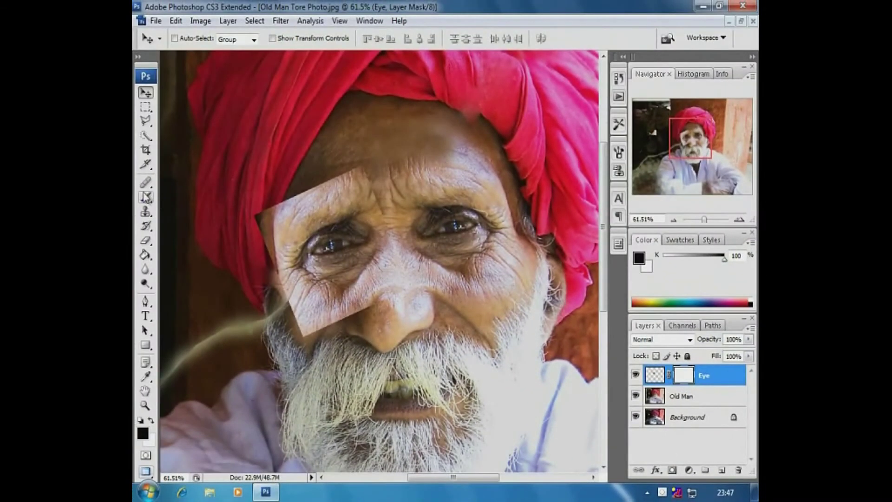
{"action": "left_click", "coordinate": [146, 197]}
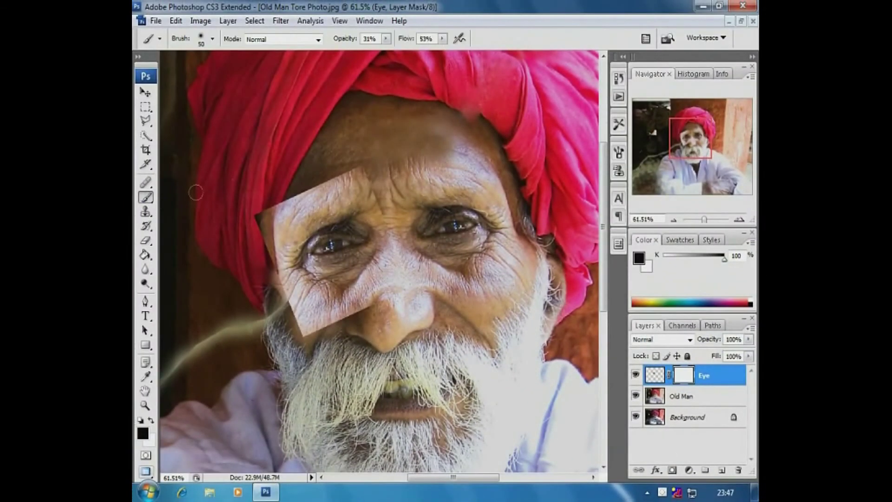
{"action": "left_click", "coordinate": [213, 39]}
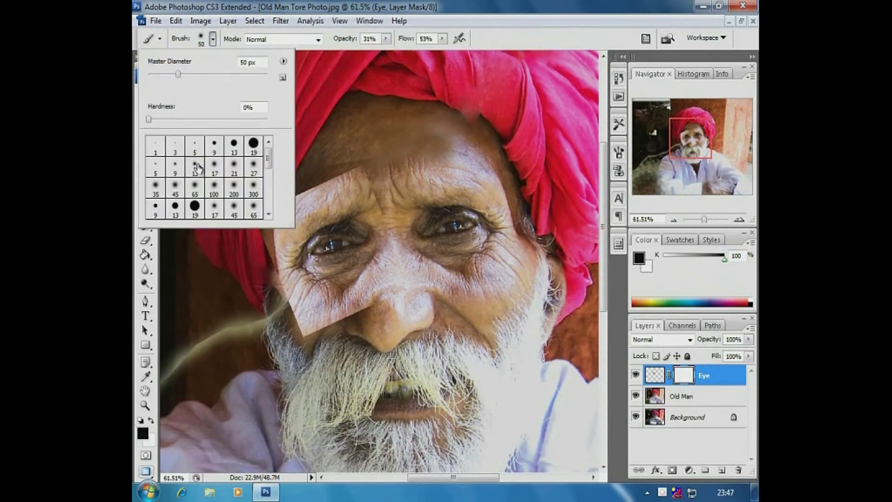
{"action": "left_click", "coordinate": [387, 39]}
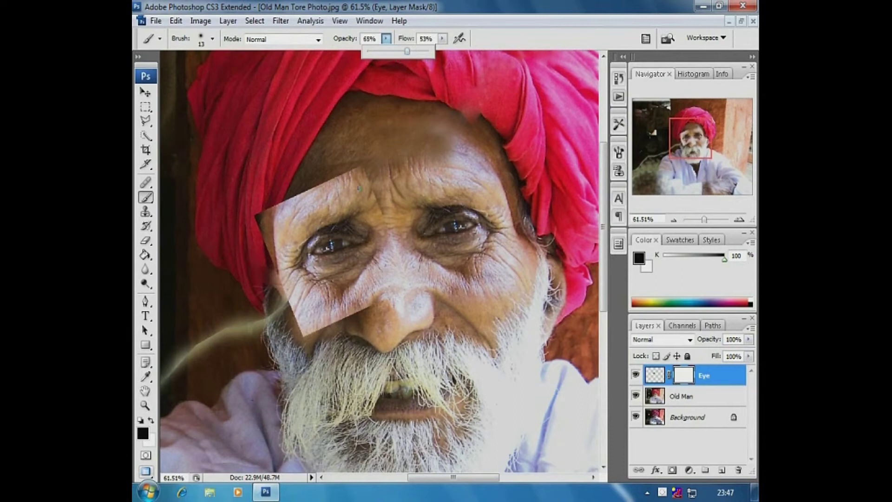
Enlarge the brush to 90 px and paint black on the mask to hide the eye patch's hard edges.
{"action": "key", "text": "]"}
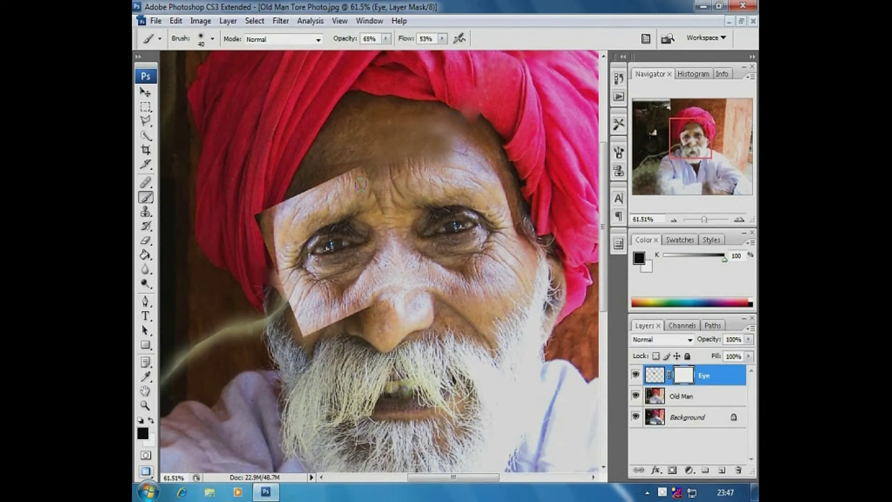
{"action": "key", "text": "bracketright"}
{"action": "left_click_drag", "start_coordinate": [360, 187], "coordinate": [385, 213]}
{"action": "mouse_move", "coordinate": [360, 178]}
{"action": "left_mouse_down"}
{"action": "mouse_move", "coordinate": [336, 185]}
{"action": "mouse_move", "coordinate": [342, 179]}
{"action": "mouse_move", "coordinate": [331, 175]}
{"action": "mouse_move", "coordinate": [311, 187]}
{"action": "mouse_move", "coordinate": [346, 177]}
{"action": "mouse_move", "coordinate": [320, 179]}
{"action": "mouse_move", "coordinate": [274, 210]}
{"action": "mouse_move", "coordinate": [296, 199]}
{"action": "mouse_move", "coordinate": [250, 249]}
{"action": "mouse_move", "coordinate": [260, 226]}
{"action": "mouse_move", "coordinate": [264, 250]}
{"action": "mouse_move", "coordinate": [273, 225]}
{"action": "mouse_move", "coordinate": [270, 292]}
{"action": "mouse_move", "coordinate": [276, 213]}
{"action": "mouse_move", "coordinate": [295, 195]}
{"action": "mouse_move", "coordinate": [274, 225]}
{"action": "mouse_move", "coordinate": [294, 200]}
{"action": "mouse_move", "coordinate": [345, 334]}
{"action": "mouse_move", "coordinate": [364, 312]}
{"action": "mouse_move", "coordinate": [320, 332]}
{"action": "left_mouse_up"}
{"action": "mouse_move", "coordinate": [370, 284]}
{"action": "left_mouse_down"}
{"action": "mouse_move", "coordinate": [360, 321]}
{"action": "mouse_move", "coordinate": [302, 339]}
{"action": "mouse_move", "coordinate": [300, 309]}
{"action": "left_mouse_up"}
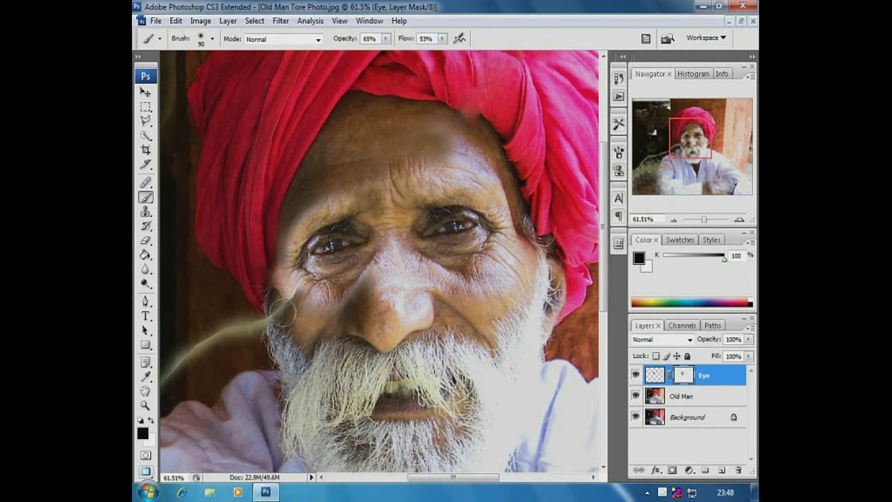
{"action": "mouse_move", "coordinate": [363, 310]}
{"action": "left_mouse_down"}
{"action": "mouse_move", "coordinate": [340, 304]}
{"action": "mouse_move", "coordinate": [339, 327]}
{"action": "left_mouse_up"}
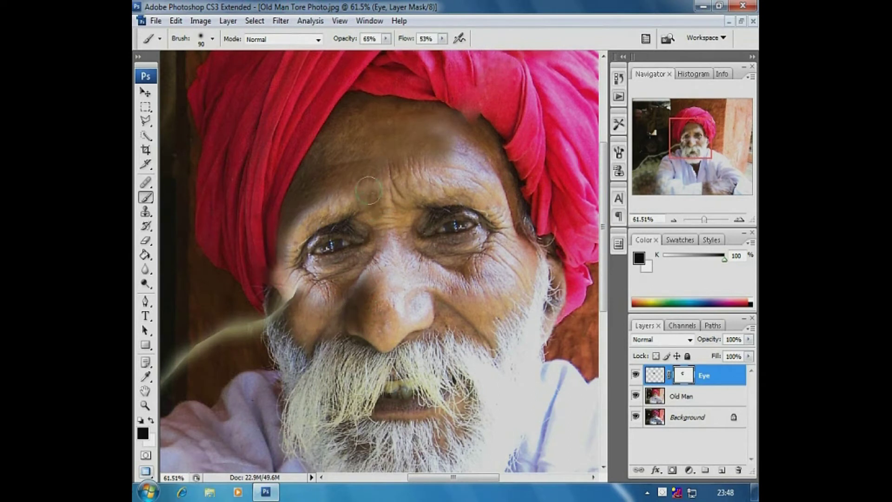
Mask out the remaining patch edges above the eyebrow and along the nose bridge, and examine the blended eye.
{"action": "mouse_move", "coordinate": [330, 188]}
{"action": "left_mouse_down"}
{"action": "mouse_move", "coordinate": [271, 243]}
{"action": "mouse_move", "coordinate": [336, 191]}
{"action": "mouse_move", "coordinate": [324, 198]}
{"action": "mouse_move", "coordinate": [359, 190]}
{"action": "mouse_move", "coordinate": [372, 201]}
{"action": "mouse_move", "coordinate": [350, 204]}
{"action": "mouse_move", "coordinate": [364, 175]}
{"action": "left_mouse_up"}
{"action": "left_click_drag", "start_coordinate": [388, 202], "coordinate": [395, 270]}
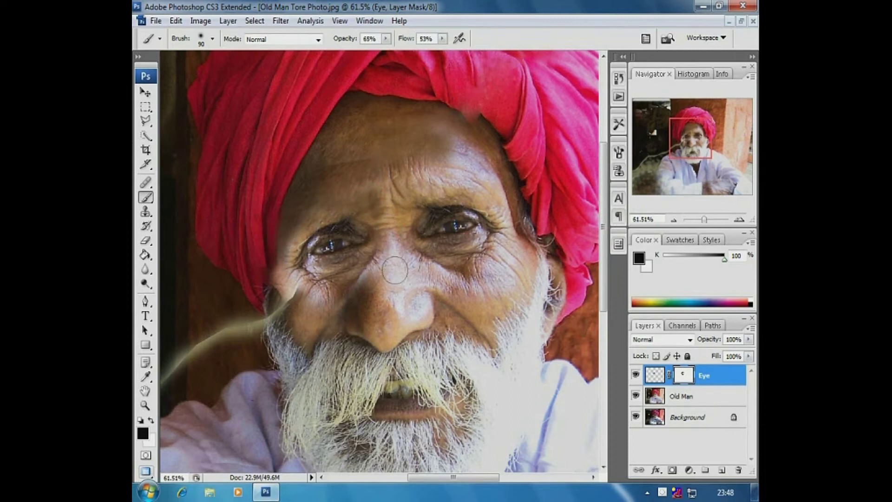
{"action": "left_click", "coordinate": [390, 277], "text": "ctrl+alt"}
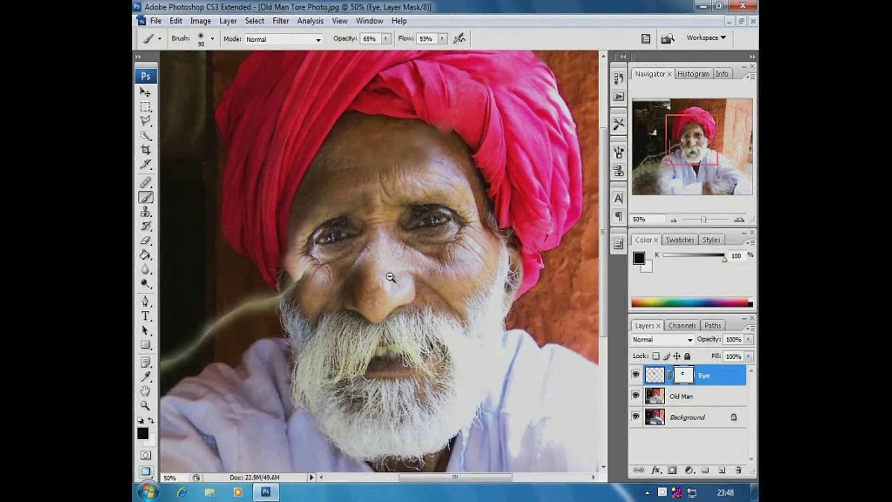
{"action": "left_click", "coordinate": [364, 257], "text": "ctrl+alt"}
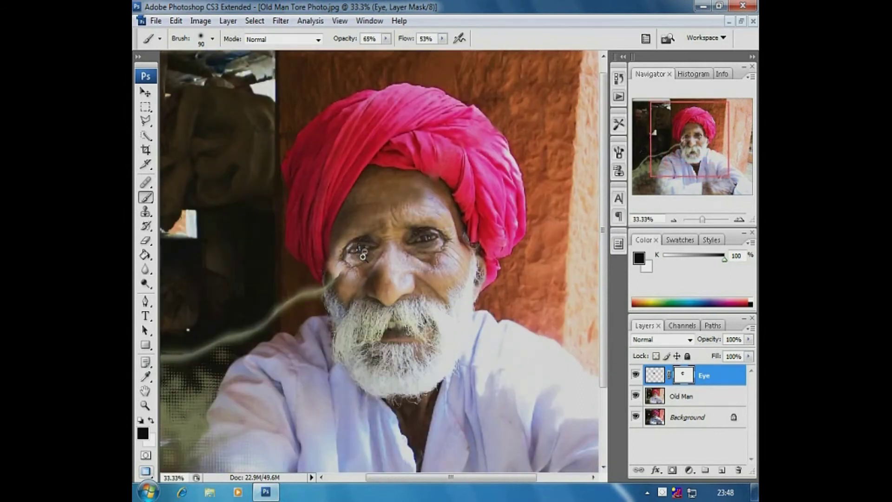
{"action": "left_click", "coordinate": [363, 255], "text": "ctrl+alt"}
{"action": "left_click_drag", "start_coordinate": [423, 261], "coordinate": [562, 360]}
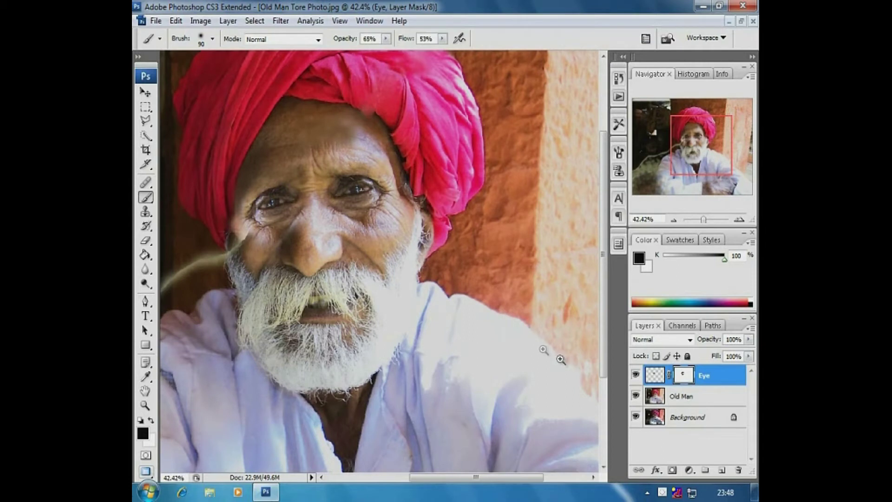
Copy a rectangular area of the intact cheek, ear and beard from the Old Man layer onto a new layer and shift it slightly.
{"action": "left_click", "coordinate": [146, 107]}
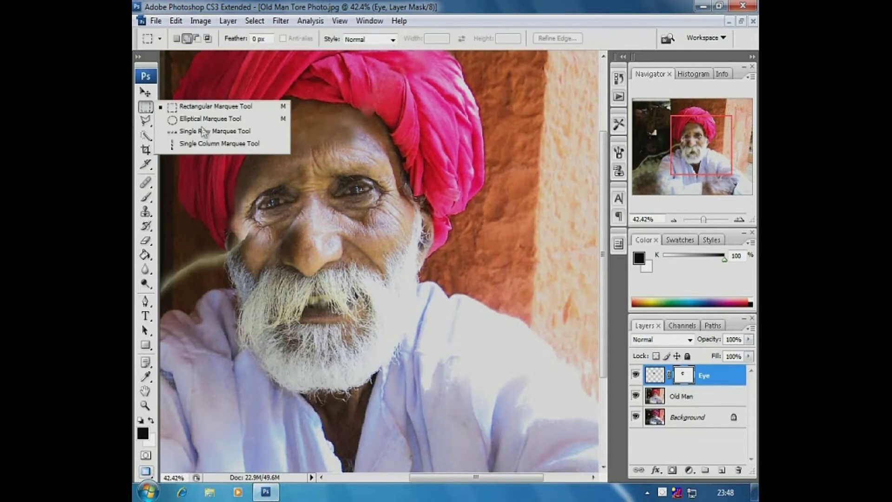
{"action": "left_click", "coordinate": [186, 108]}
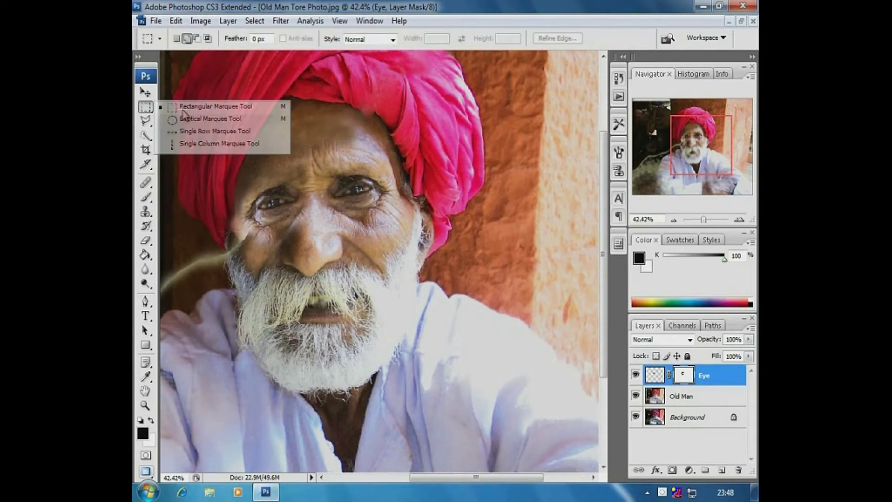
{"action": "left_click", "coordinate": [686, 400]}
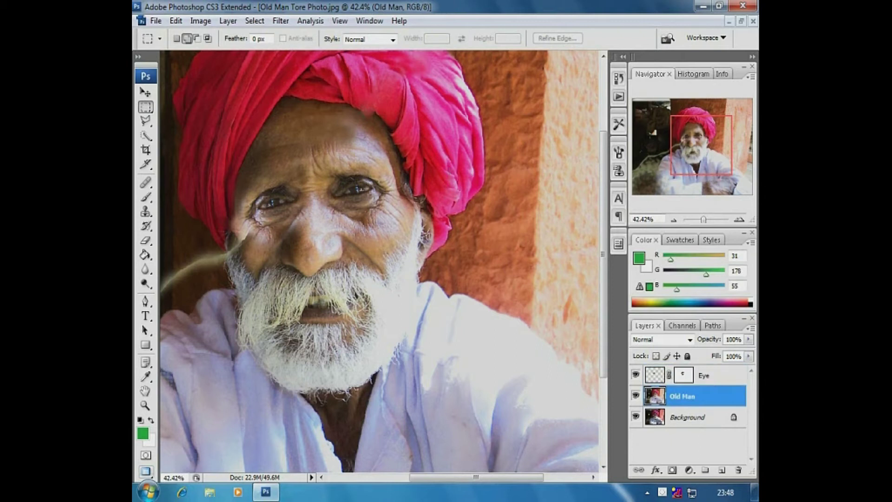
{"action": "left_click_drag", "start_coordinate": [379, 293], "coordinate": [375, 314]}
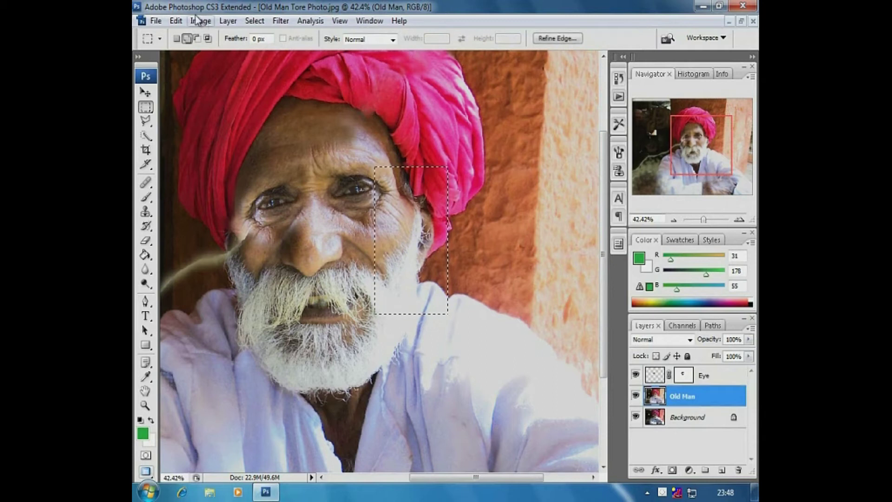
{"action": "left_click", "coordinate": [176, 22]}
{"action": "left_click", "coordinate": [185, 109]}
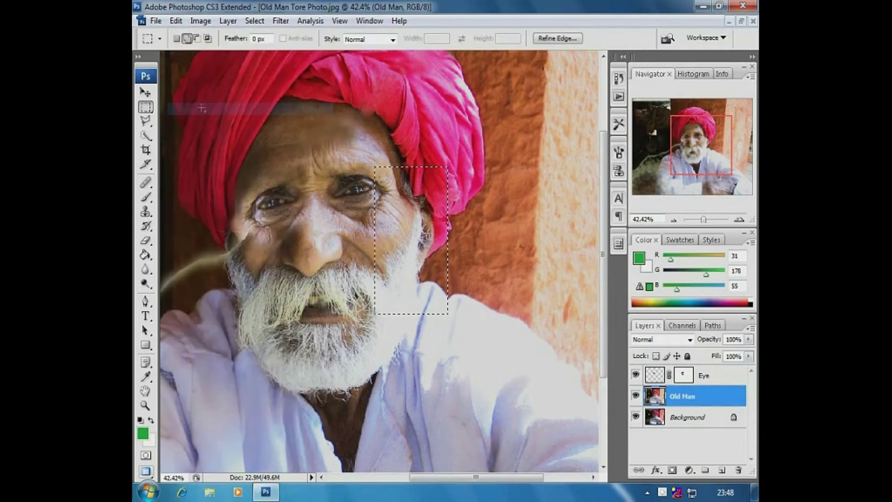
{"action": "left_click", "coordinate": [176, 21]}
{"action": "left_click", "coordinate": [194, 133]}
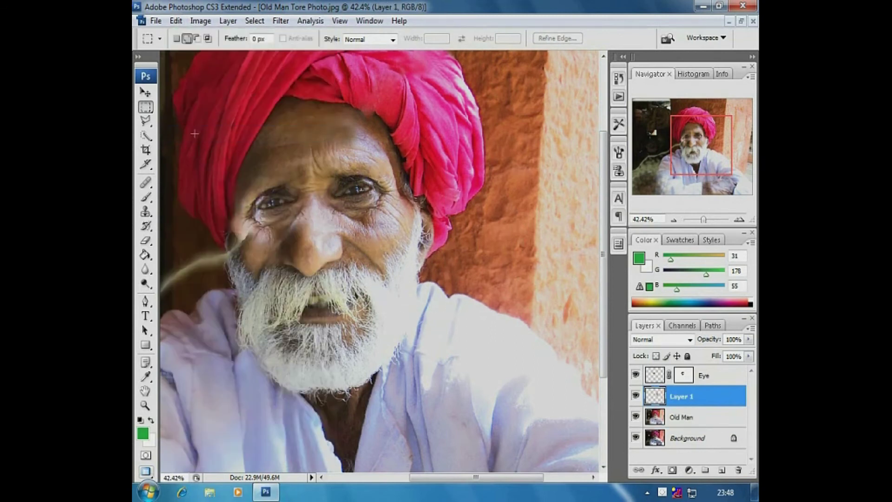
{"action": "left_click", "coordinate": [145, 93]}
{"action": "left_click_drag", "start_coordinate": [415, 237], "coordinate": [397, 242]}
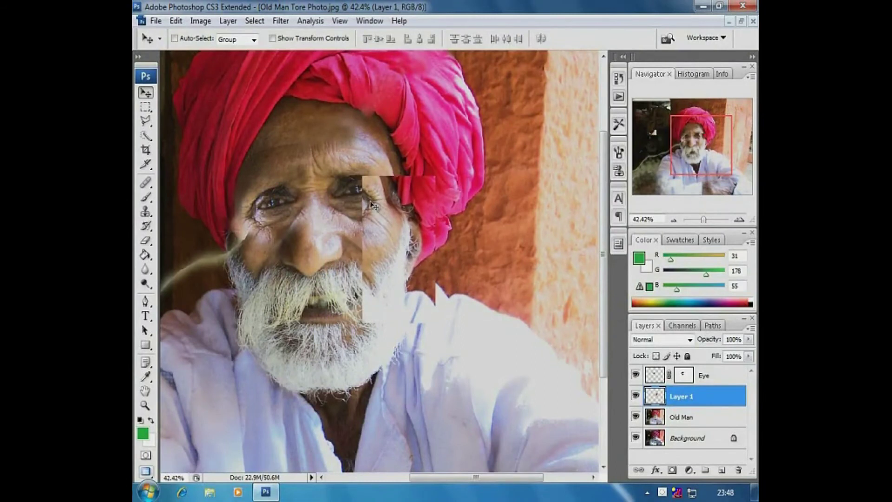
{"action": "left_click", "coordinate": [176, 21]}
{"action": "mouse_move", "coordinate": [211, 253]}
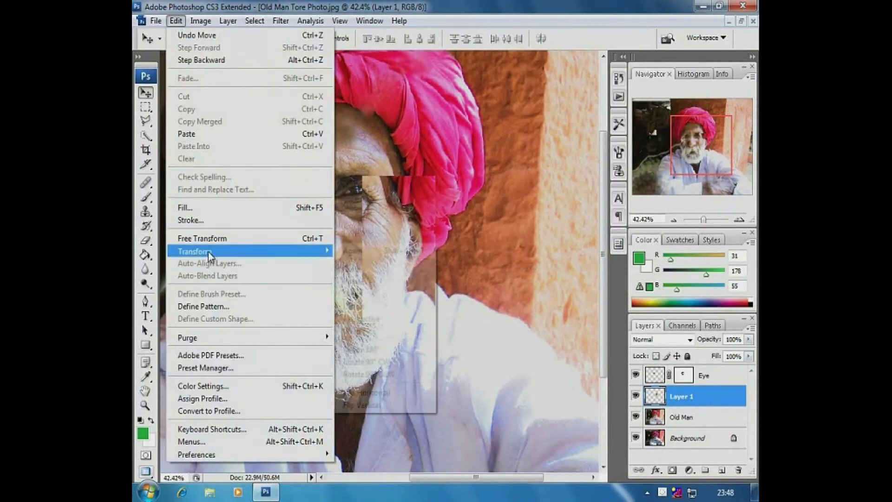
{"action": "left_click", "coordinate": [409, 405]}
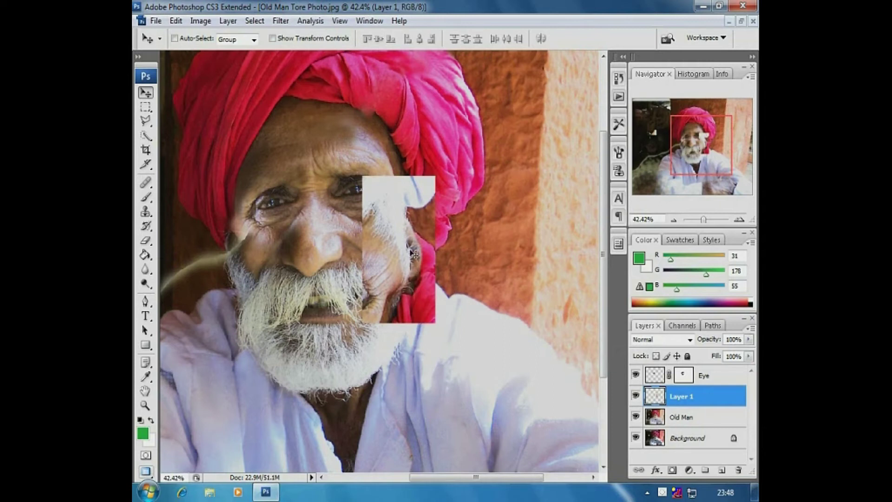
{"action": "left_click_drag", "start_coordinate": [414, 254], "coordinate": [369, 223]}
Flip the pasted patch horizontally, move it onto the damaged side of the face, and rename its layer Beard.
{"action": "left_click", "coordinate": [178, 21]}
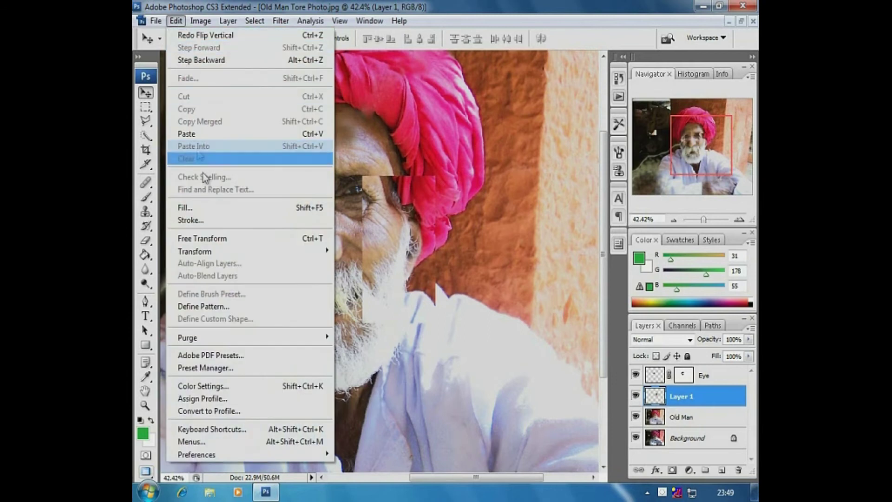
{"action": "mouse_move", "coordinate": [228, 254]}
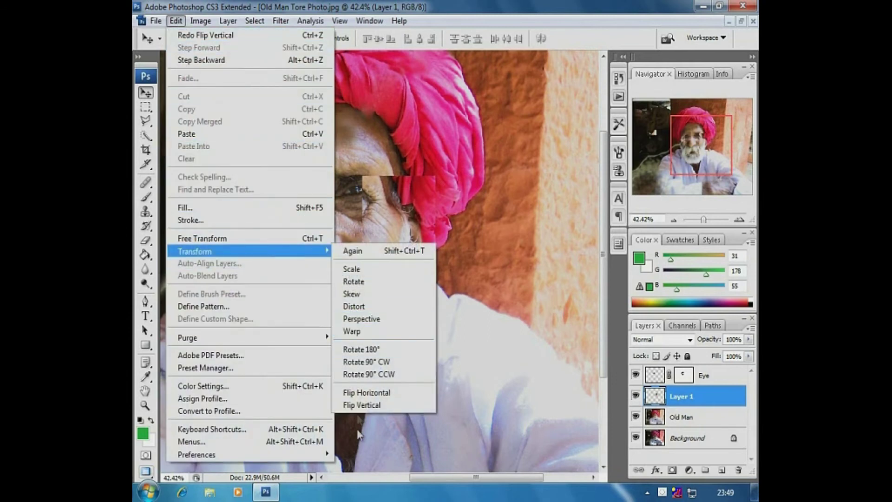
{"action": "left_click", "coordinate": [373, 393]}
{"action": "left_click_drag", "start_coordinate": [416, 253], "coordinate": [231, 263]}
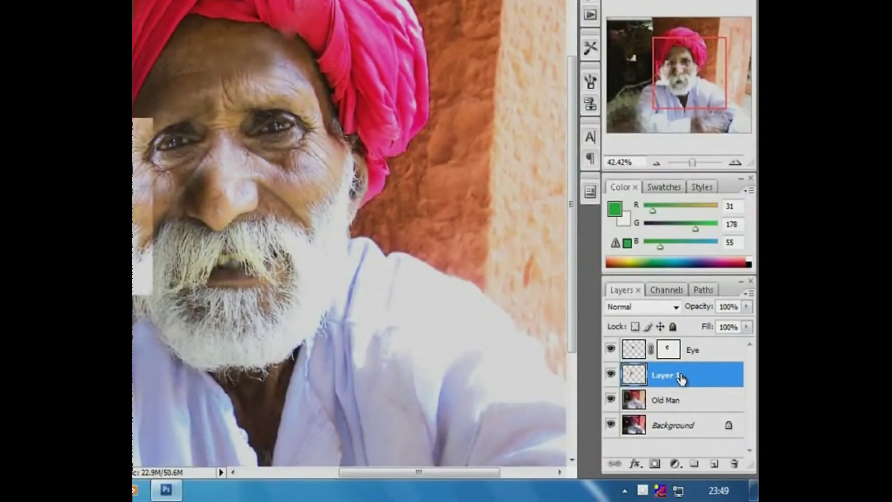
{"action": "double_click", "coordinate": [673, 377]}
{"action": "left_click", "coordinate": [721, 378]}
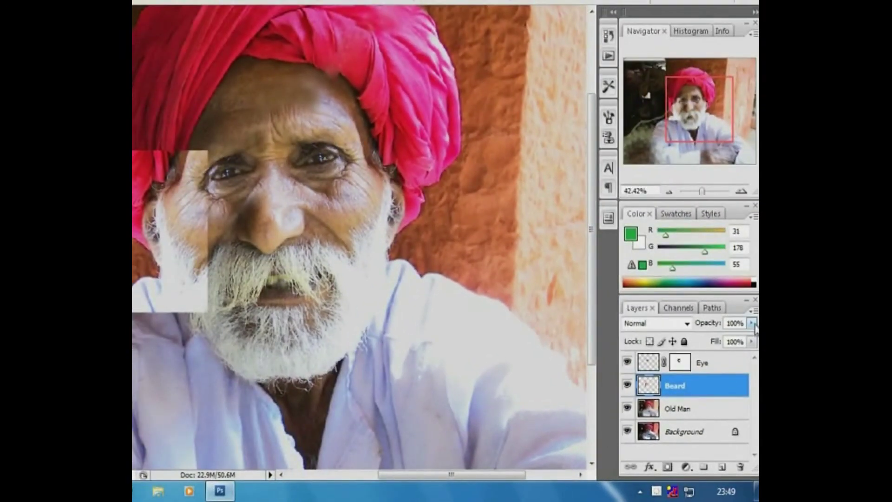
Lower the Beard layer's opacity to 49% and align the patch with the damaged cheek, ear and beard edge.
{"action": "left_click", "coordinate": [751, 323]}
{"action": "left_click_drag", "start_coordinate": [754, 337], "coordinate": [719, 341]}
{"action": "left_click_drag", "start_coordinate": [144, 278], "coordinate": [177, 271]}
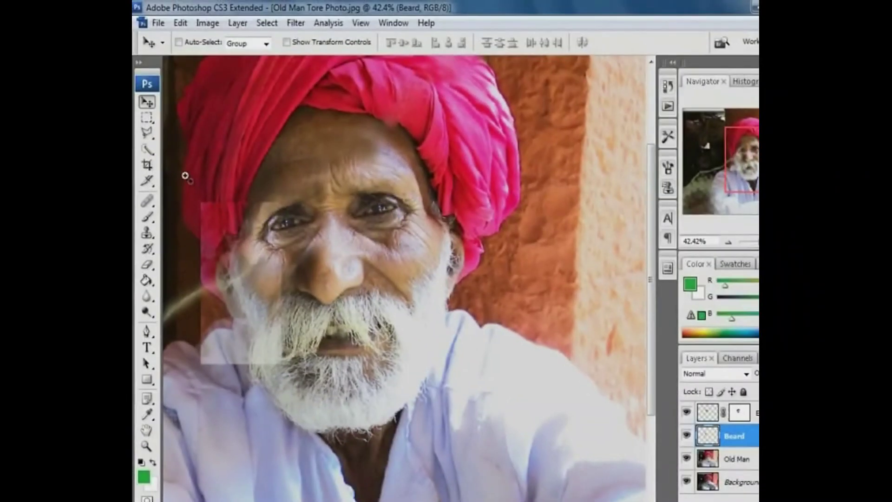
{"action": "left_click_drag", "start_coordinate": [314, 368], "coordinate": [314, 400]}
{"action": "mouse_move", "coordinate": [427, 263]}
{"action": "left_mouse_down"}
{"action": "mouse_move", "coordinate": [319, 283]}
{"action": "mouse_move", "coordinate": [363, 314]}
{"action": "mouse_move", "coordinate": [437, 259]}
{"action": "left_mouse_up"}
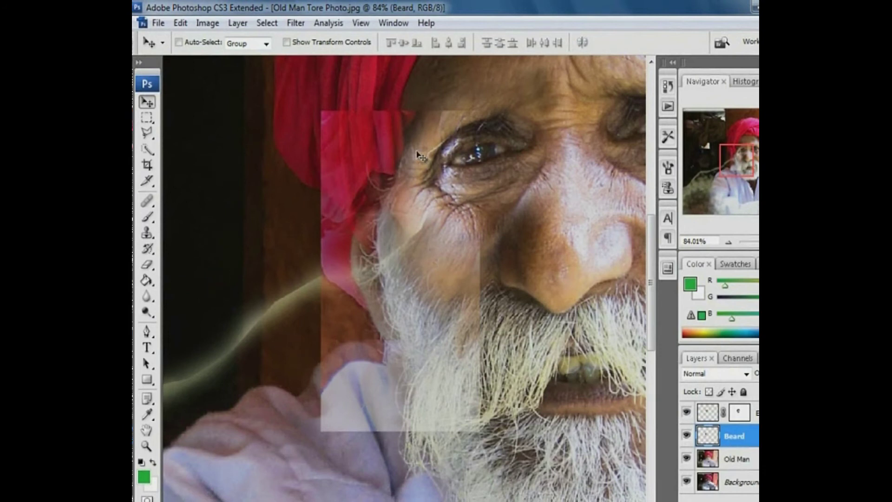
Warp the Beard patch by shifting its upper corners outward from the face so its upper part fits the turban and temple.
{"action": "left_click", "coordinate": [187, 22]}
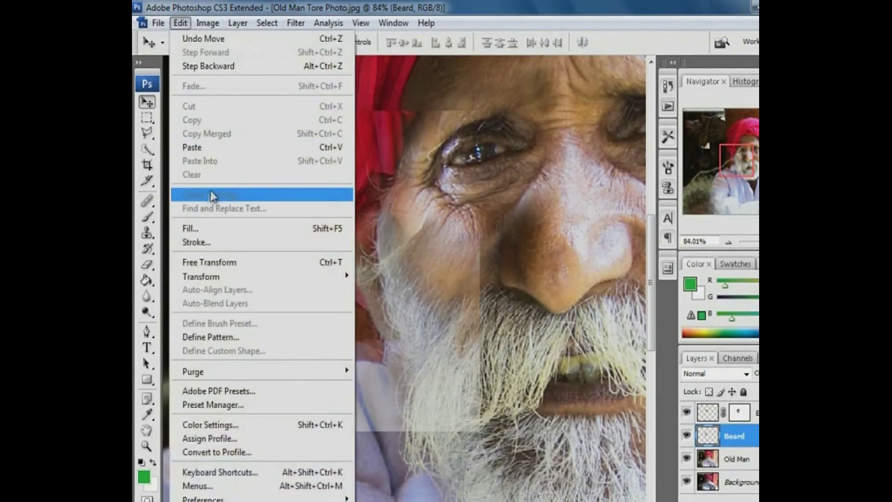
{"action": "mouse_move", "coordinate": [227, 274]}
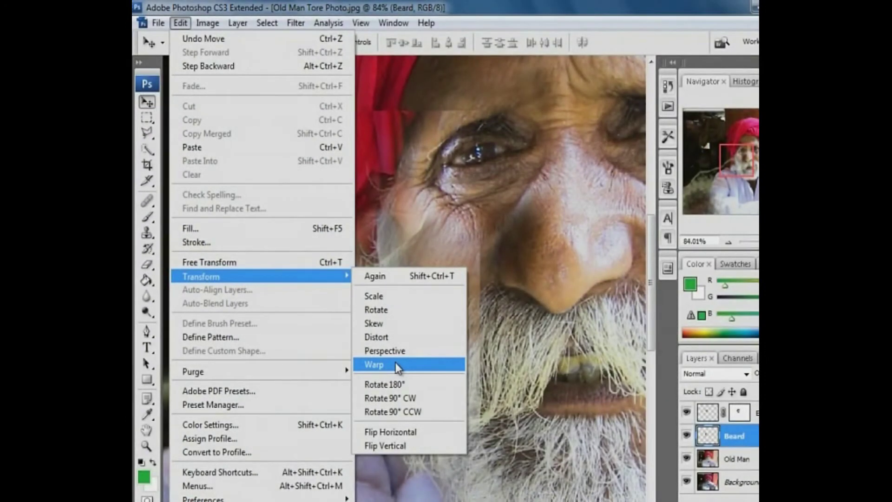
{"action": "left_click", "coordinate": [396, 363]}
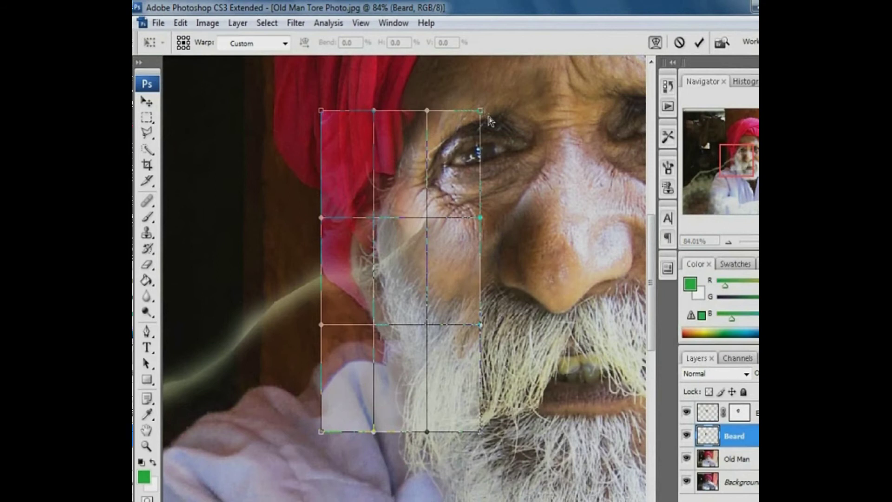
{"action": "left_click_drag", "start_coordinate": [480, 111], "coordinate": [451, 101]}
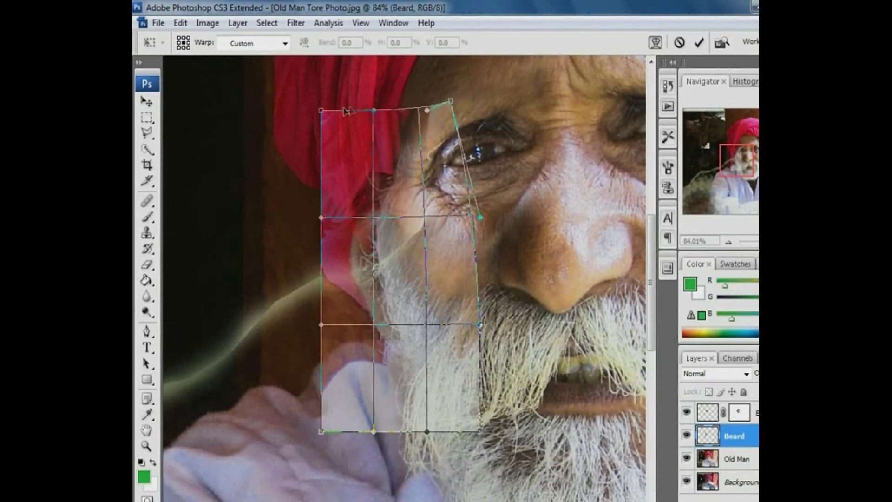
{"action": "left_click_drag", "start_coordinate": [376, 116], "coordinate": [289, 112]}
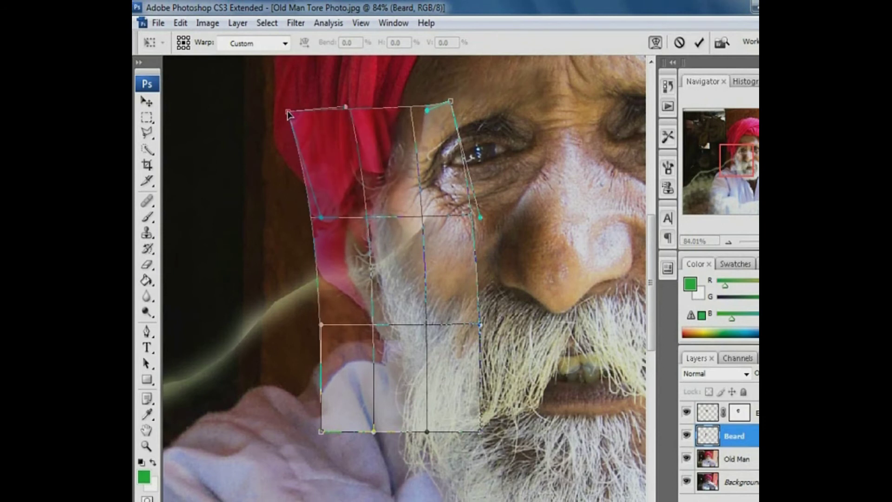
{"action": "left_click_drag", "start_coordinate": [448, 101], "coordinate": [438, 99]}
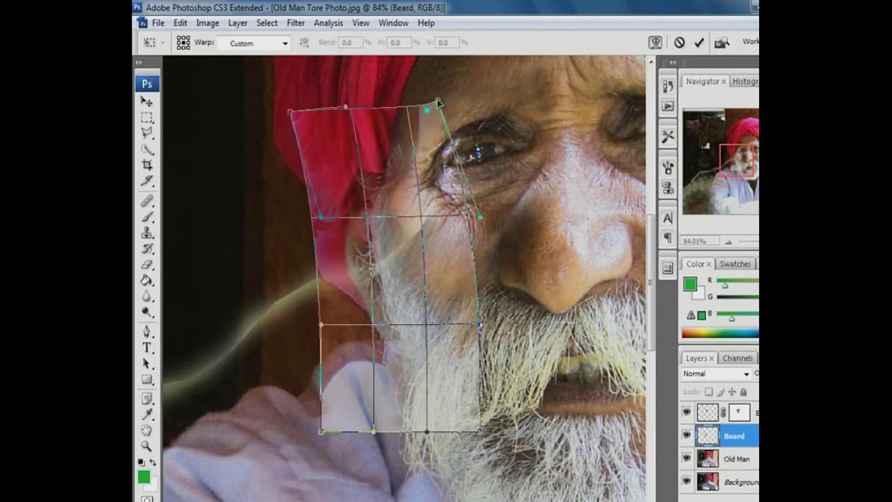
{"action": "key", "text": "Return"}
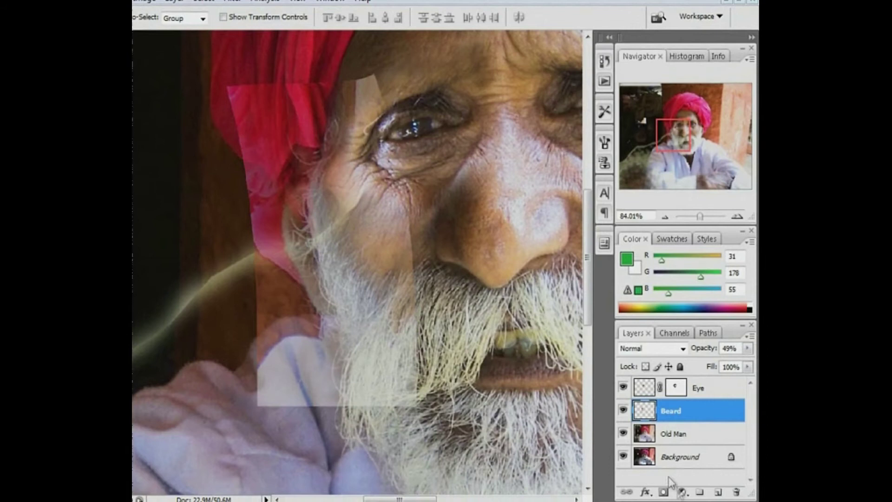
Add a mask to the Beard layer, hide the patch's hard edges with a 90 px black brush, and restore the layer opacity to 100%.
{"action": "left_click", "coordinate": [664, 491]}
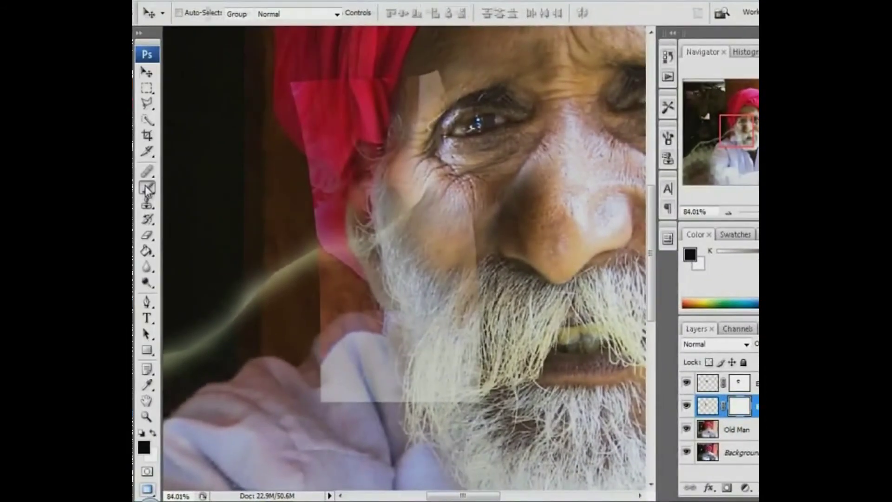
{"action": "key", "text": "b"}
{"action": "mouse_move", "coordinate": [416, 109]}
{"action": "left_mouse_down"}
{"action": "mouse_move", "coordinate": [428, 75]}
{"action": "mouse_move", "coordinate": [299, 89]}
{"action": "mouse_move", "coordinate": [315, 301]}
{"action": "mouse_move", "coordinate": [344, 353]}
{"action": "mouse_move", "coordinate": [338, 408]}
{"action": "mouse_move", "coordinate": [458, 379]}
{"action": "mouse_move", "coordinate": [356, 319]}
{"action": "mouse_move", "coordinate": [326, 228]}
{"action": "mouse_move", "coordinate": [359, 301]}
{"action": "mouse_move", "coordinate": [444, 204]}
{"action": "left_mouse_up"}
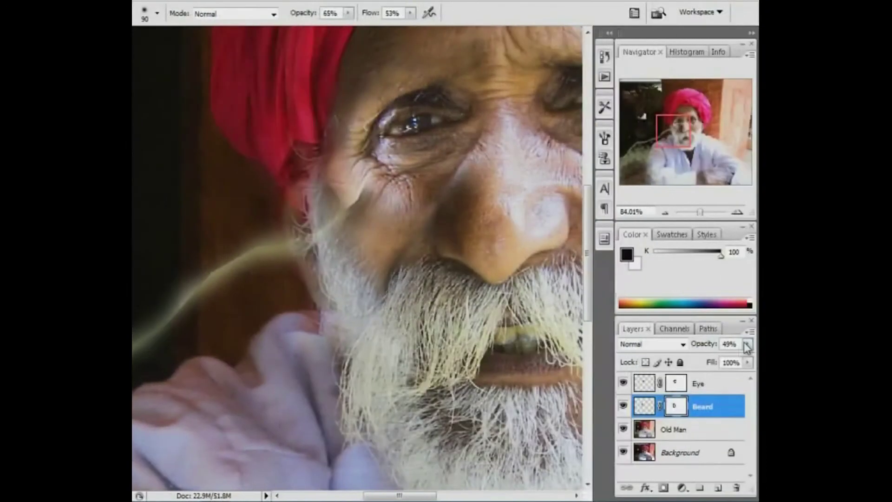
{"action": "left_click_drag", "start_coordinate": [325, 344], "coordinate": [422, 209]}
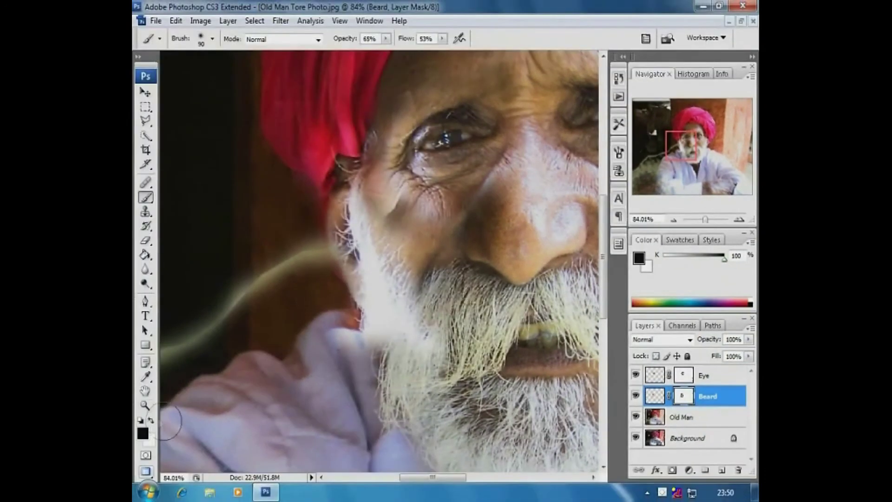
Paint white on the Beard mask to bring back the ear and cheek areas, and reduce the brush to 40 px.
{"action": "key", "text": "x"}
{"action": "mouse_move", "coordinate": [354, 211]}
{"action": "left_mouse_down"}
{"action": "mouse_move", "coordinate": [347, 198]}
{"action": "mouse_move", "coordinate": [355, 206]}
{"action": "mouse_move", "coordinate": [318, 263]}
{"action": "left_mouse_up"}
{"action": "key", "text": "bracketleft"}
{"action": "key", "text": "bracketleft"}
{"action": "key", "text": "bracketleft"}
{"action": "key", "text": "bracketleft"}
{"action": "key", "text": "bracketleft"}
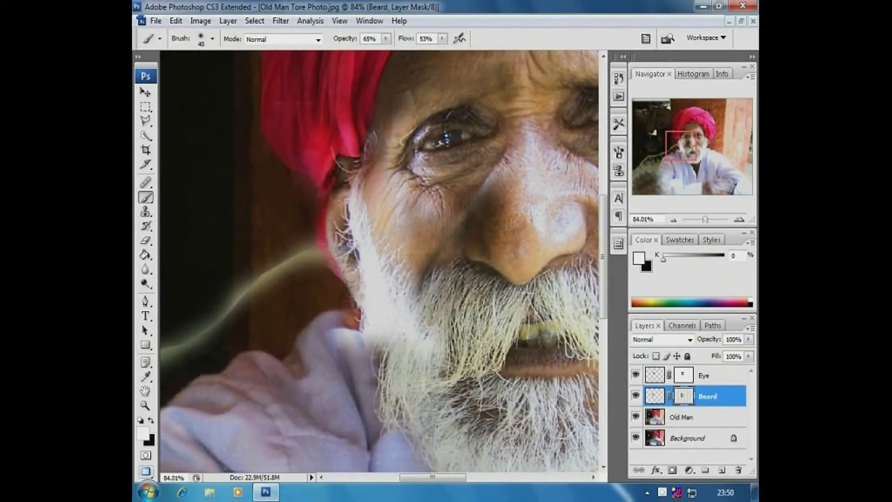
Paint black on the Beard mask with the brush reduced to 20 px to remove the red turban fringe outside the ear.
{"action": "left_click", "coordinate": [150, 421]}
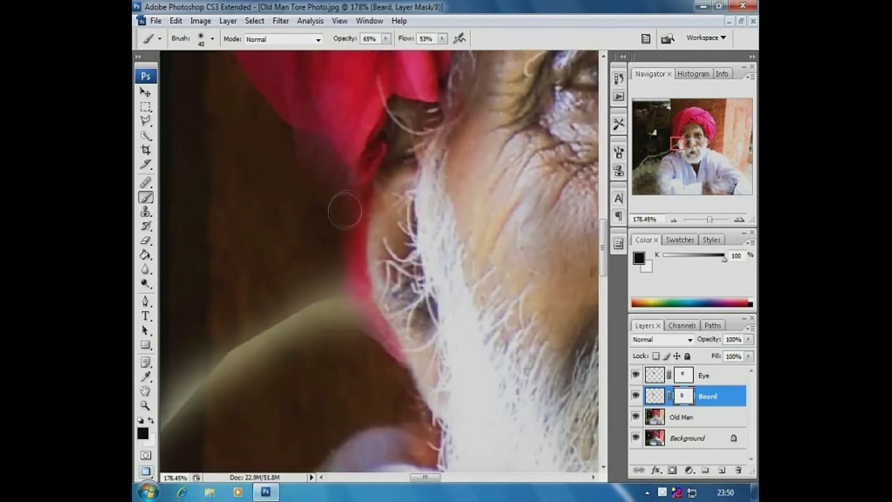
{"action": "mouse_move", "coordinate": [345, 207]}
{"action": "left_mouse_down"}
{"action": "mouse_move", "coordinate": [350, 266]}
{"action": "mouse_move", "coordinate": [361, 243]}
{"action": "mouse_move", "coordinate": [382, 340]}
{"action": "mouse_move", "coordinate": [402, 371]}
{"action": "mouse_move", "coordinate": [396, 378]}
{"action": "mouse_move", "coordinate": [384, 365]}
{"action": "mouse_move", "coordinate": [402, 385]}
{"action": "left_mouse_up"}
{"action": "key", "text": "bracketleft"}
{"action": "key", "text": "bracketleft"}
{"action": "right_click", "coordinate": [355, 233]}
{"action": "mouse_move", "coordinate": [311, 153]}
{"action": "left_mouse_down"}
{"action": "mouse_move", "coordinate": [330, 164]}
{"action": "mouse_move", "coordinate": [359, 201]}
{"action": "mouse_move", "coordinate": [366, 310]}
{"action": "mouse_move", "coordinate": [388, 339]}
{"action": "left_mouse_up"}
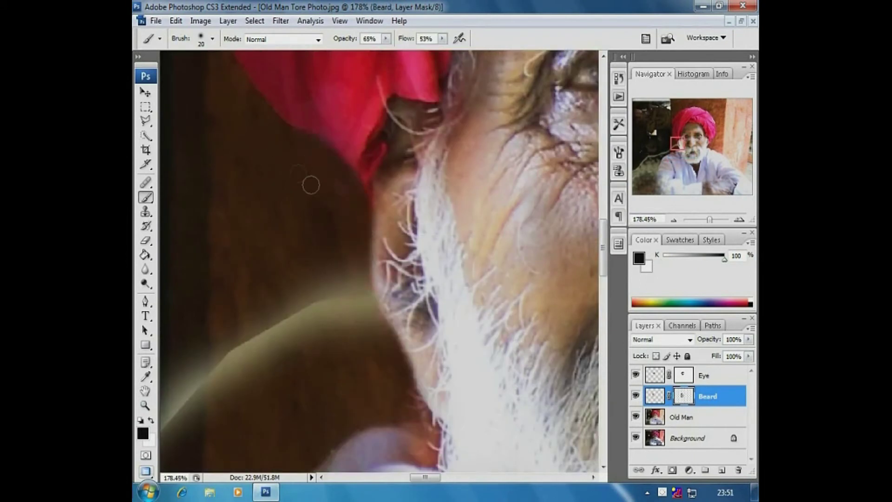
Blend the Beard patch into the face by painting on its mask with a 90 px brush at 30% opacity.
{"action": "key", "text": "ctrl+minus"}
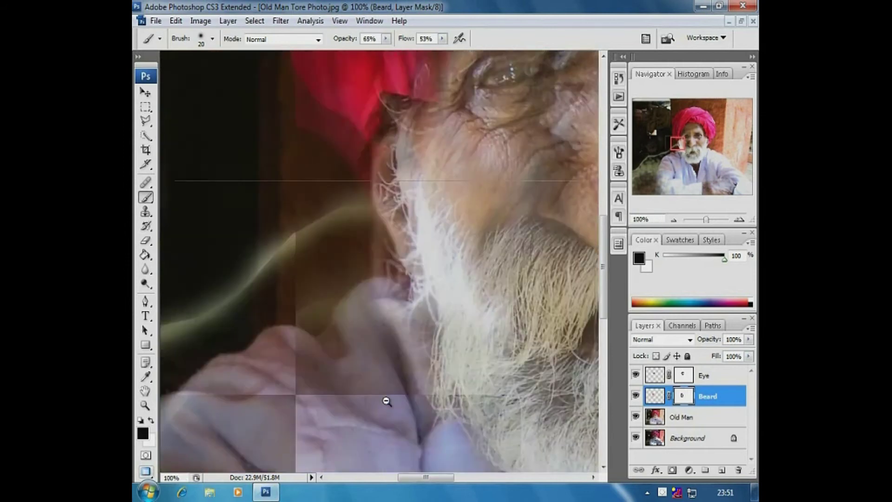
{"action": "key", "text": "ctrl+minus"}
{"action": "key", "text": "bracketright"}
{"action": "key", "text": "bracketright"}
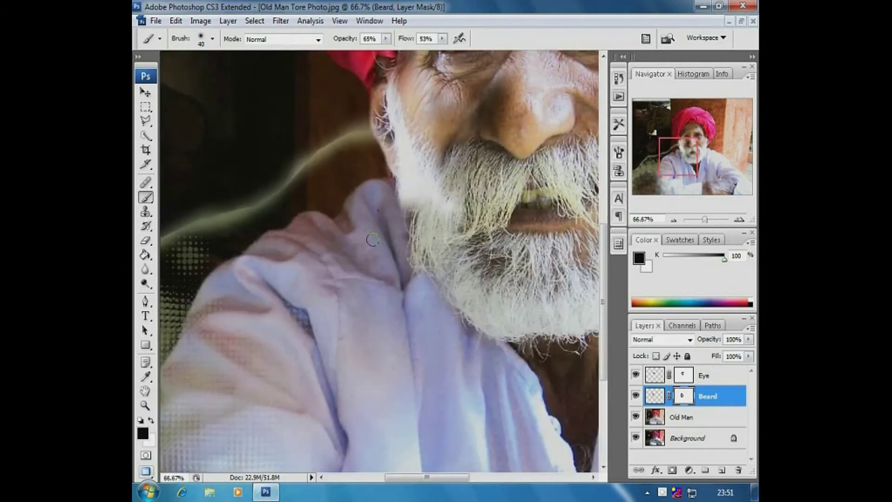
{"action": "left_click_drag", "start_coordinate": [386, 39], "coordinate": [364, 54]}
{"action": "key", "text": "bracketright"}
{"action": "key", "text": "bracketright"}
{"action": "key", "text": "bracketright"}
{"action": "key", "text": "bracketright"}
{"action": "key", "text": "bracketright"}
{"action": "mouse_move", "coordinate": [407, 199]}
{"action": "left_mouse_down"}
{"action": "mouse_move", "coordinate": [420, 181]}
{"action": "mouse_move", "coordinate": [414, 165]}
{"action": "mouse_move", "coordinate": [434, 228]}
{"action": "mouse_move", "coordinate": [431, 132]}
{"action": "left_mouse_up"}
Set up the Clone Stamp on the Old Man layer at 71% opacity and 90% flow, sampling the brown background beside the ear.
{"action": "left_click", "coordinate": [478, 167], "text": "alt"}
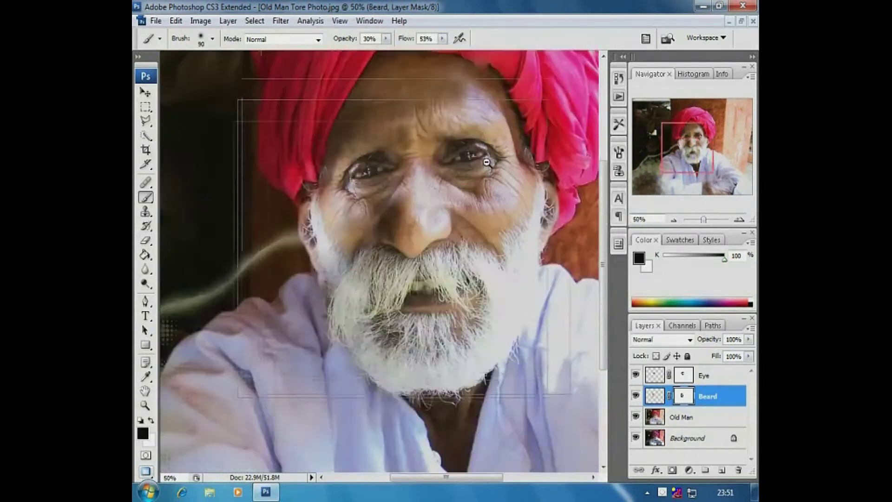
{"action": "left_click", "coordinate": [354, 238], "text": "alt"}
{"action": "left_click", "coordinate": [354, 238], "text": "alt"}
{"action": "left_click", "coordinate": [354, 237], "text": "ctrl+alt"}
{"action": "left_click_drag", "start_coordinate": [280, 173], "coordinate": [399, 348]}
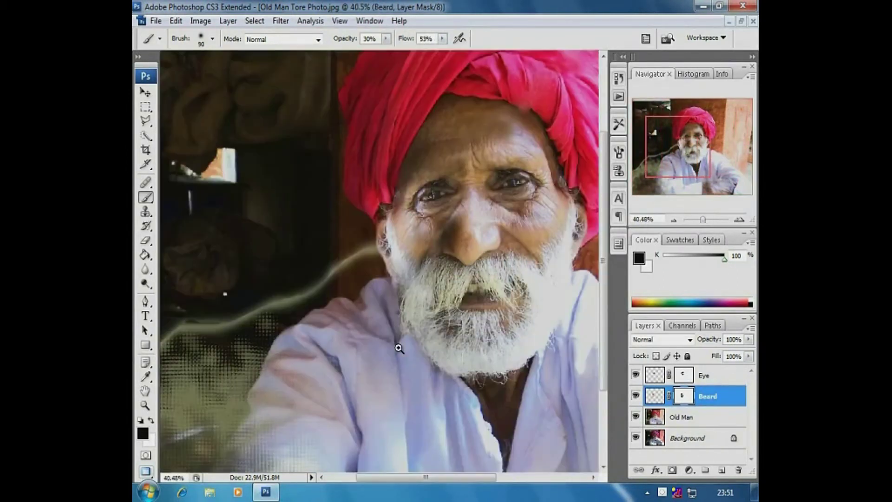
{"action": "left_click", "coordinate": [677, 420]}
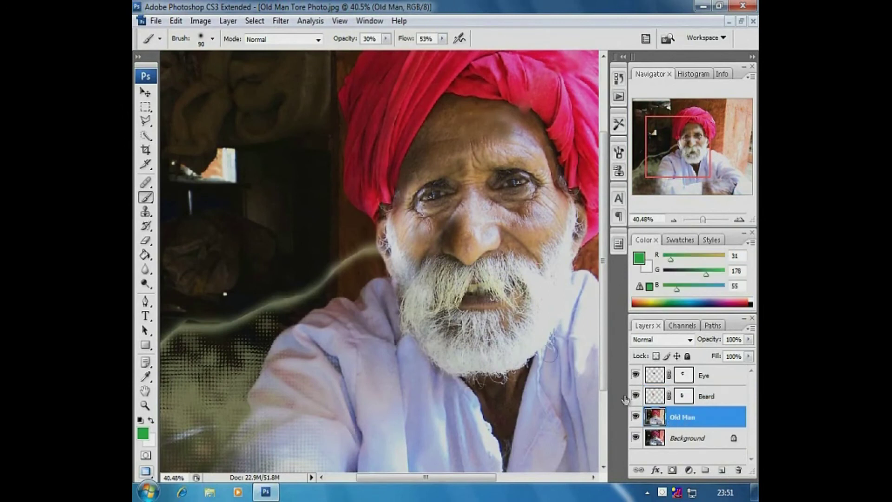
{"action": "left_click", "coordinate": [357, 221], "text": "alt"}
{"action": "left_click", "coordinate": [145, 211]}
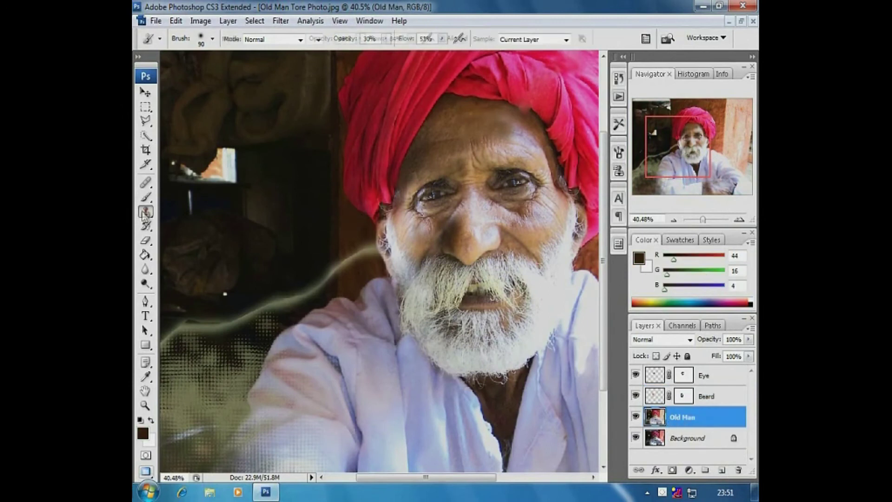
{"action": "mouse_move", "coordinate": [348, 255]}
{"action": "left_mouse_down"}
{"action": "mouse_move", "coordinate": [348, 277]}
{"action": "mouse_move", "coordinate": [372, 283]}
{"action": "mouse_move", "coordinate": [350, 264]}
{"action": "left_mouse_up"}
{"action": "scroll", "coordinate": [358, 233], "scroll_direction": "up", "scroll_amount": 6}
{"action": "left_click", "coordinate": [381, 212], "text": "alt"}
{"action": "left_click", "coordinate": [359, 38]}
{"action": "left_click", "coordinate": [411, 38]}
{"action": "mouse_move", "coordinate": [361, 52]}
{"action": "left_mouse_down"}
{"action": "mouse_move", "coordinate": [389, 52]}
{"action": "mouse_move", "coordinate": [419, 53]}
{"action": "left_mouse_up"}
Clone the brown background over the tear next to the ear, reducing the brush to 40 px for the area along the face edge.
{"action": "left_click", "coordinate": [331, 275]}
{"action": "left_click_drag", "start_coordinate": [331, 275], "coordinate": [355, 313]}
{"action": "left_click", "coordinate": [377, 246], "text": "alt"}
{"action": "mouse_move", "coordinate": [389, 244]}
{"action": "left_mouse_down"}
{"action": "mouse_move", "coordinate": [384, 271]}
{"action": "mouse_move", "coordinate": [400, 316]}
{"action": "left_mouse_up"}
{"action": "key", "text": "bracketleft"}
{"action": "key", "text": "bracketleft"}
{"action": "key", "text": "bracketleft"}
{"action": "key", "text": "bracketleft"}
{"action": "key", "text": "bracketleft"}
{"action": "mouse_move", "coordinate": [401, 265]}
{"action": "left_mouse_down"}
{"action": "mouse_move", "coordinate": [409, 287]}
{"action": "mouse_move", "coordinate": [388, 218]}
{"action": "mouse_move", "coordinate": [408, 299]}
{"action": "left_mouse_up"}
Clone clean dark wood from above over the tear crossing the door frame above the shoulder, resampling between strokes.
{"action": "left_click", "coordinate": [367, 209], "text": "alt"}
{"action": "left_click", "coordinate": [275, 251], "text": "alt"}
{"action": "left_click_drag", "start_coordinate": [275, 291], "coordinate": [277, 411]}
{"action": "left_click", "coordinate": [251, 255], "text": "alt"}
{"action": "left_click_drag", "start_coordinate": [248, 346], "coordinate": [248, 411]}
{"action": "left_click", "coordinate": [261, 243], "text": "alt"}
{"action": "left_click_drag", "start_coordinate": [261, 372], "coordinate": [248, 438]}
{"action": "left_click_drag", "start_coordinate": [235, 390], "coordinate": [228, 365]}
{"action": "scroll", "coordinate": [228, 365], "scroll_direction": "down", "scroll_amount": 5}
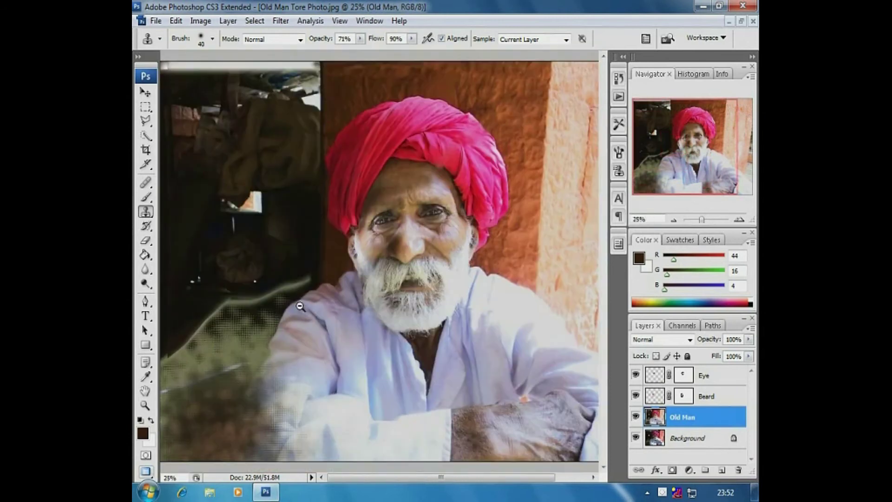
Clone the dark background over the pale tear line beside the shoulder with a 70 px brush, resampling between strokes.
{"action": "left_click_drag", "start_coordinate": [200, 230], "coordinate": [321, 331]}
{"action": "left_click", "coordinate": [544, 169], "text": "alt"}
{"action": "left_click_drag", "start_coordinate": [540, 217], "coordinate": [469, 238]}
{"action": "mouse_move", "coordinate": [529, 223]}
{"action": "left_mouse_down"}
{"action": "mouse_move", "coordinate": [432, 255]}
{"action": "mouse_move", "coordinate": [375, 255]}
{"action": "mouse_move", "coordinate": [321, 297]}
{"action": "left_mouse_up"}
{"action": "left_click", "coordinate": [410, 225], "text": "alt"}
{"action": "mouse_move", "coordinate": [342, 231]}
{"action": "left_mouse_down"}
{"action": "mouse_move", "coordinate": [251, 293]}
{"action": "mouse_move", "coordinate": [226, 325]}
{"action": "left_mouse_up"}
{"action": "key", "text": "ctrl+minus"}
{"action": "key", "text": "ctrl+minus"}
{"action": "key", "text": "ctrl+minus"}
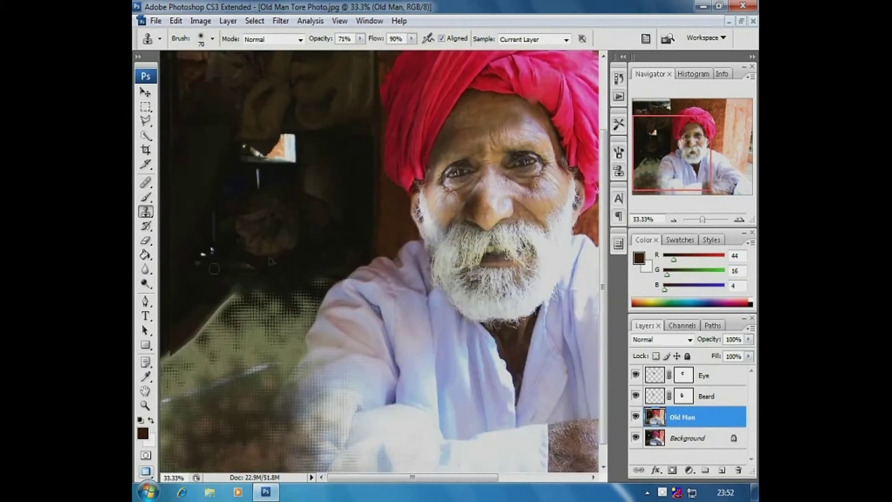
{"action": "key", "text": "ctrl+minus"}
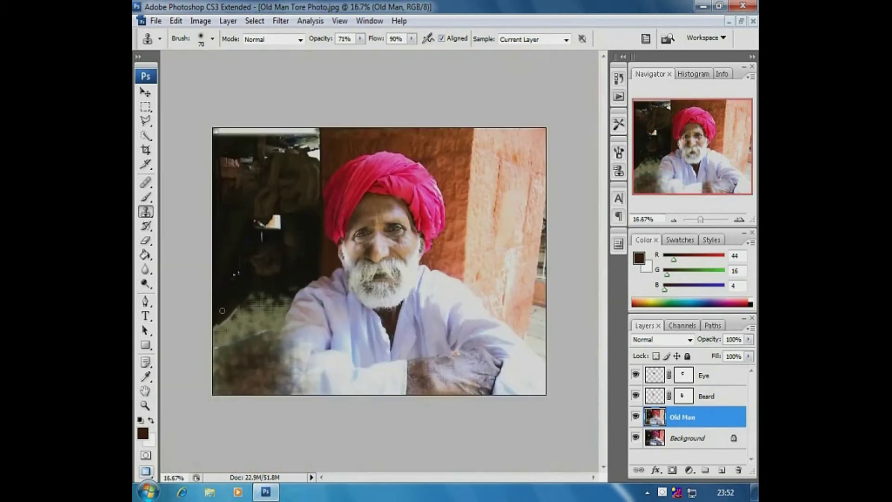
Crop the photo to a roughly square frame around the man, trimming both sides and keeping the full height.
{"action": "left_click", "coordinate": [147, 151]}
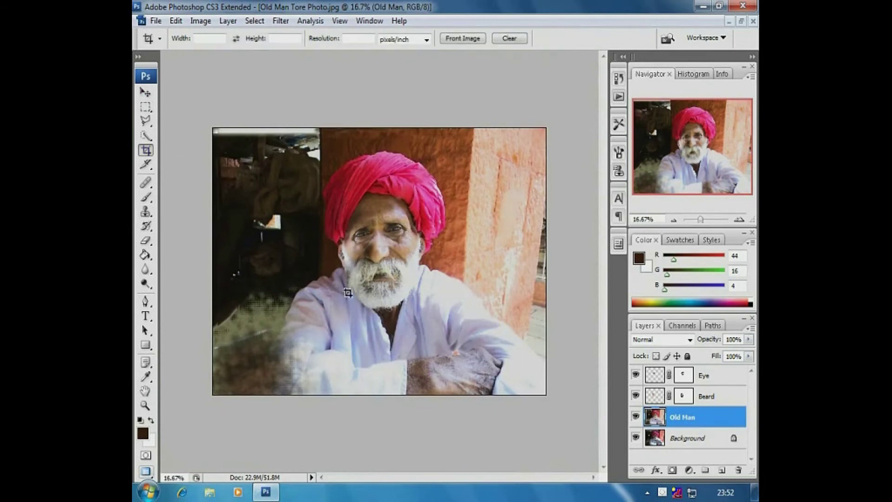
{"action": "left_click_drag", "start_coordinate": [255, 398], "coordinate": [522, 128]}
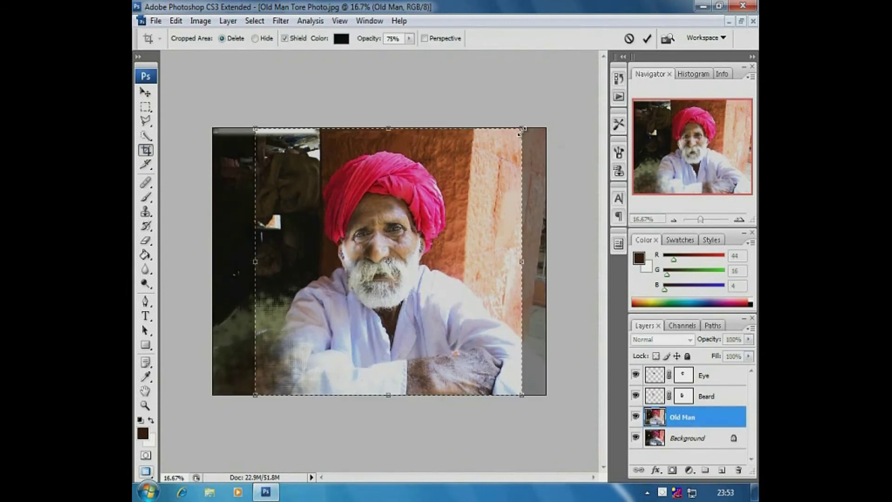
{"action": "key", "text": "Return"}
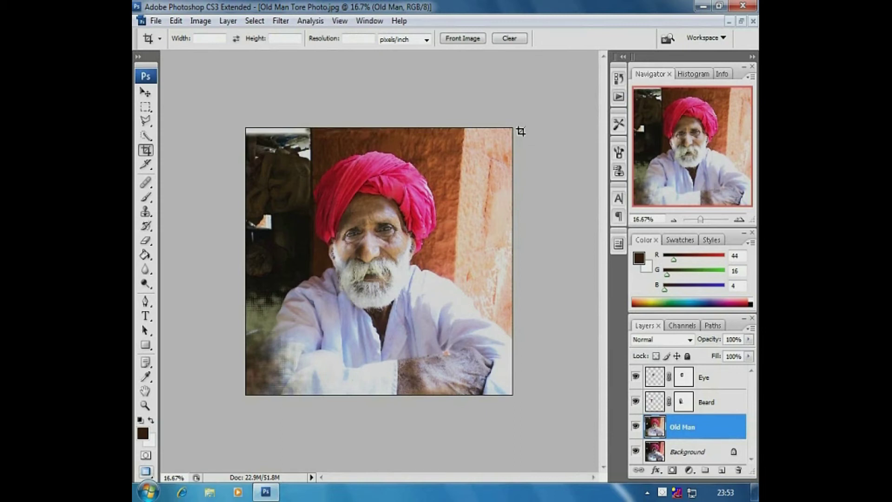
Copy a rectangular area of the undamaged shoulder and forearm in the photo's lower right corner and paste it onto a new layer.
{"action": "left_click", "coordinate": [146, 108]}
{"action": "left_click_drag", "start_coordinate": [487, 332], "coordinate": [436, 436]}
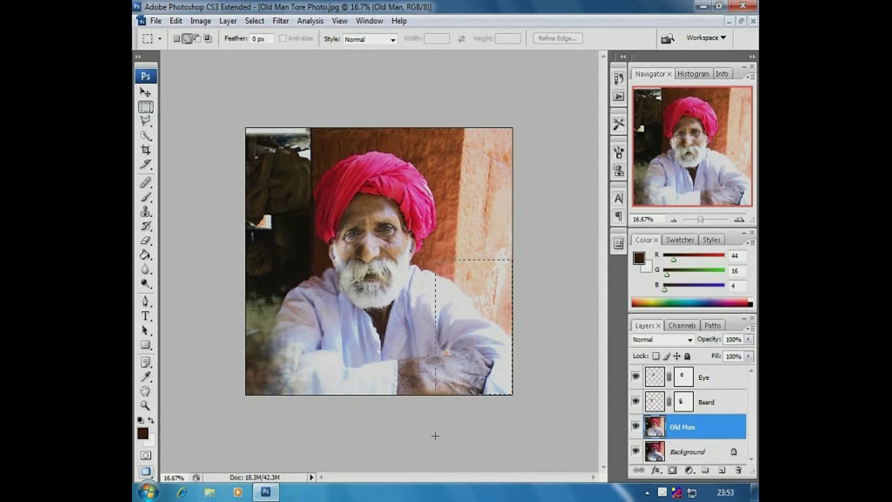
{"action": "left_click", "coordinate": [175, 21]}
{"action": "left_click", "coordinate": [186, 109]}
{"action": "left_click", "coordinate": [176, 21]}
{"action": "left_click", "coordinate": [192, 134]}
Flip the pasted arm patch horizontally and move it over the damaged lower left corner of the photo.
{"action": "key", "text": "v"}
{"action": "left_click", "coordinate": [176, 20]}
{"action": "mouse_move", "coordinate": [260, 251]}
{"action": "left_click", "coordinate": [379, 393]}
{"action": "left_click_drag", "start_coordinate": [488, 346], "coordinate": [303, 357]}
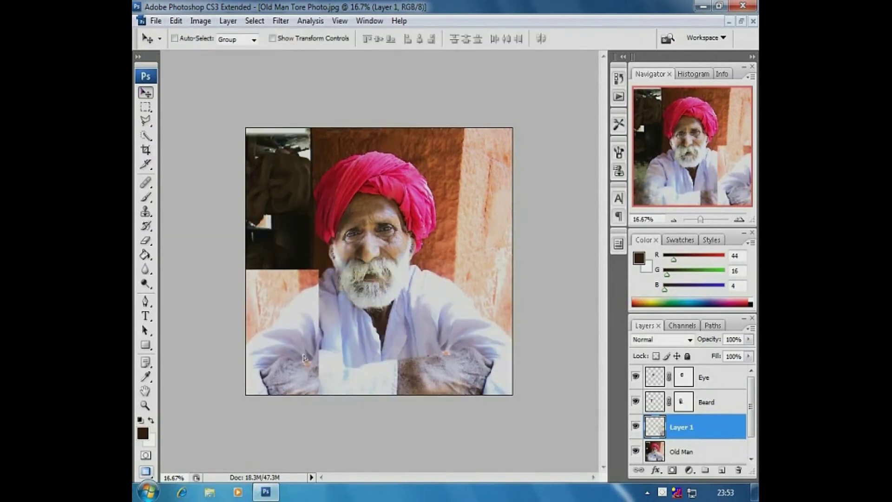
Add a mask to the flipped arm layer and blend its hard edges away by painting with a 300 px brush at 30% opacity.
{"action": "left_click", "coordinate": [673, 470]}
{"action": "key", "text": "b"}
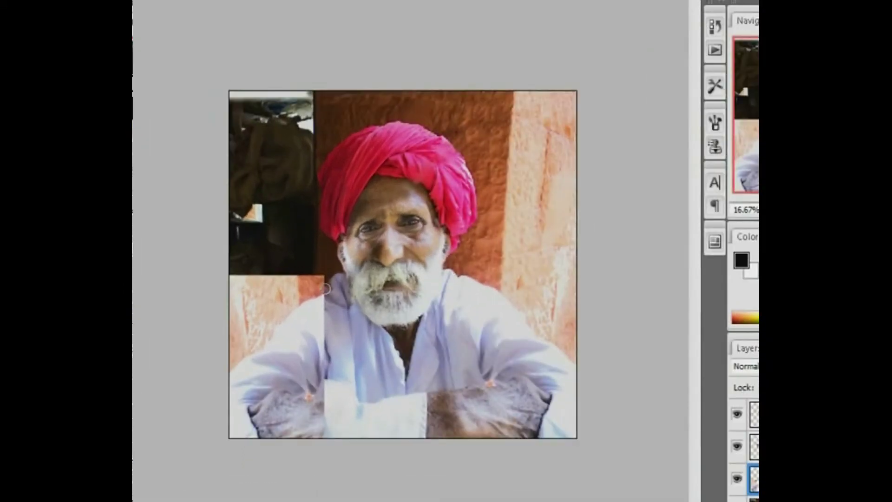
{"action": "mouse_move", "coordinate": [326, 289]}
{"action": "left_mouse_down"}
{"action": "mouse_move", "coordinate": [297, 302]}
{"action": "mouse_move", "coordinate": [260, 297]}
{"action": "mouse_move", "coordinate": [313, 270]}
{"action": "mouse_move", "coordinate": [215, 295]}
{"action": "mouse_move", "coordinate": [316, 333]}
{"action": "mouse_move", "coordinate": [297, 416]}
{"action": "mouse_move", "coordinate": [320, 416]}
{"action": "mouse_move", "coordinate": [260, 404]}
{"action": "mouse_move", "coordinate": [319, 320]}
{"action": "mouse_move", "coordinate": [323, 297]}
{"action": "mouse_move", "coordinate": [328, 451]}
{"action": "mouse_move", "coordinate": [278, 400]}
{"action": "mouse_move", "coordinate": [251, 413]}
{"action": "mouse_move", "coordinate": [262, 444]}
{"action": "mouse_move", "coordinate": [274, 418]}
{"action": "mouse_move", "coordinate": [244, 431]}
{"action": "mouse_move", "coordinate": [310, 420]}
{"action": "left_mouse_up"}
{"action": "mouse_move", "coordinate": [275, 263]}
{"action": "left_mouse_down"}
{"action": "mouse_move", "coordinate": [199, 348]}
{"action": "mouse_move", "coordinate": [274, 275]}
{"action": "mouse_move", "coordinate": [260, 348]}
{"action": "mouse_move", "coordinate": [210, 321]}
{"action": "left_mouse_up"}
{"action": "key", "text": "ctrl+space"}
{"action": "left_click_drag", "start_coordinate": [230, 124], "coordinate": [551, 494]}
{"action": "key", "text": "alt+space"}
{"action": "left_click", "coordinate": [322, 408]}
{"action": "left_click", "coordinate": [321, 408]}
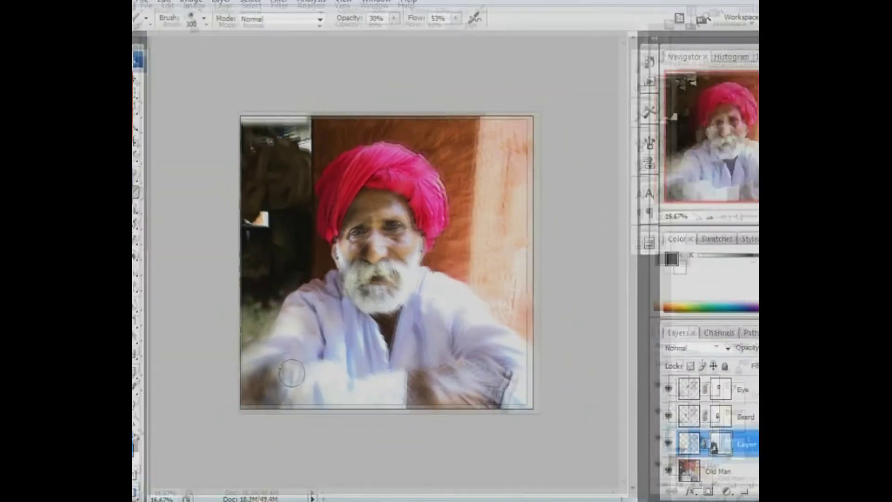
Crop the photo to a narrow portrait frame around the man, keeping the full height and cutting off the blurred lower left corner.
{"action": "left_click", "coordinate": [145, 92]}
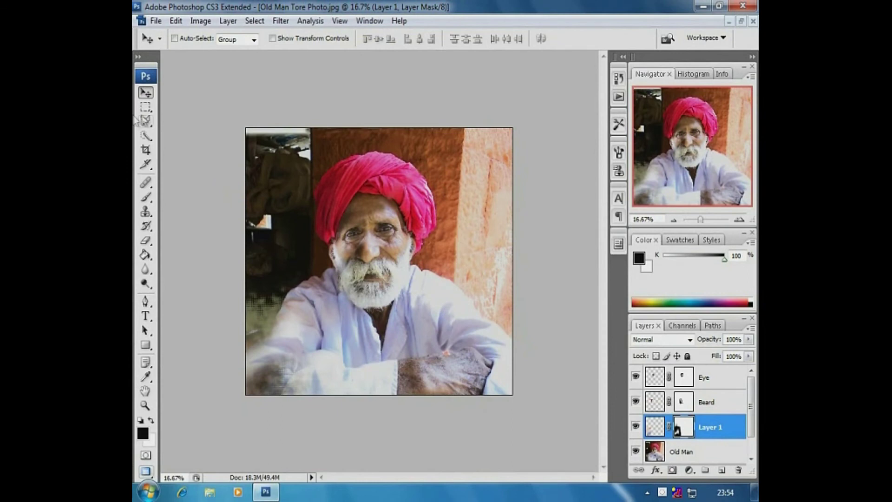
{"action": "left_click", "coordinate": [146, 149]}
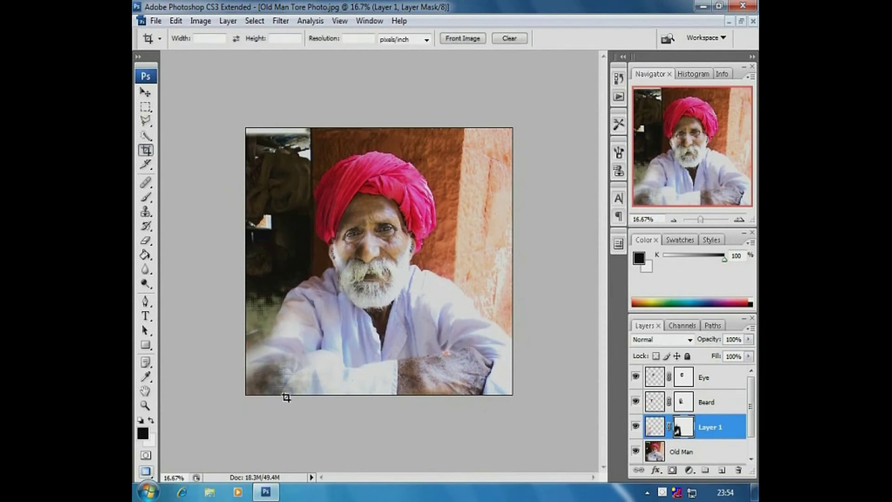
{"action": "mouse_move", "coordinate": [302, 171]}
{"action": "left_mouse_down"}
{"action": "mouse_move", "coordinate": [447, 326]}
{"action": "mouse_move", "coordinate": [462, 390]}
{"action": "left_mouse_up"}
{"action": "mouse_move", "coordinate": [280, 390]}
{"action": "left_mouse_down"}
{"action": "mouse_move", "coordinate": [293, 395]}
{"action": "mouse_move", "coordinate": [285, 395]}
{"action": "left_mouse_up"}
{"action": "left_click_drag", "start_coordinate": [374, 135], "coordinate": [375, 132]}
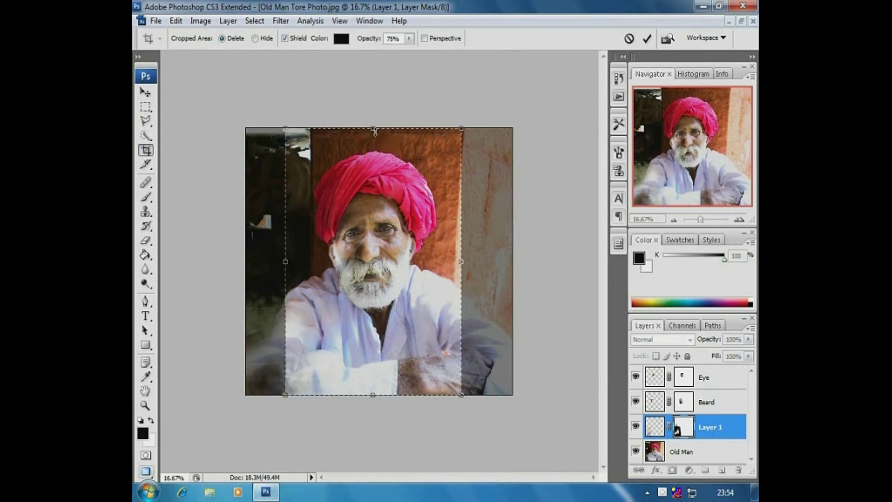
{"action": "left_click_drag", "start_coordinate": [462, 262], "coordinate": [468, 263]}
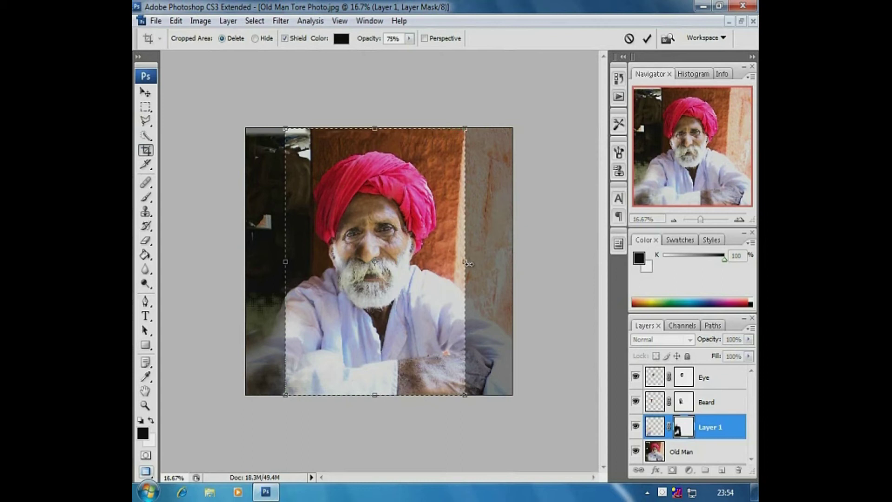
{"action": "key", "text": "Return"}
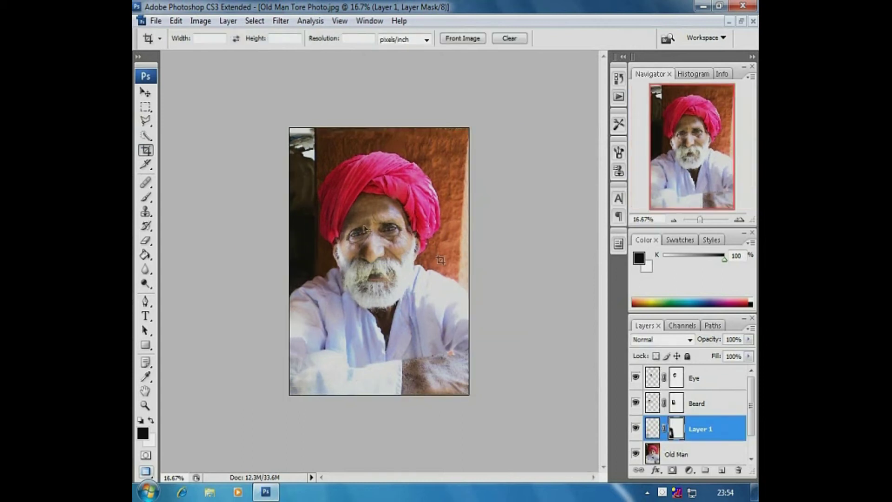
{"action": "key", "text": "ctrl+0"}
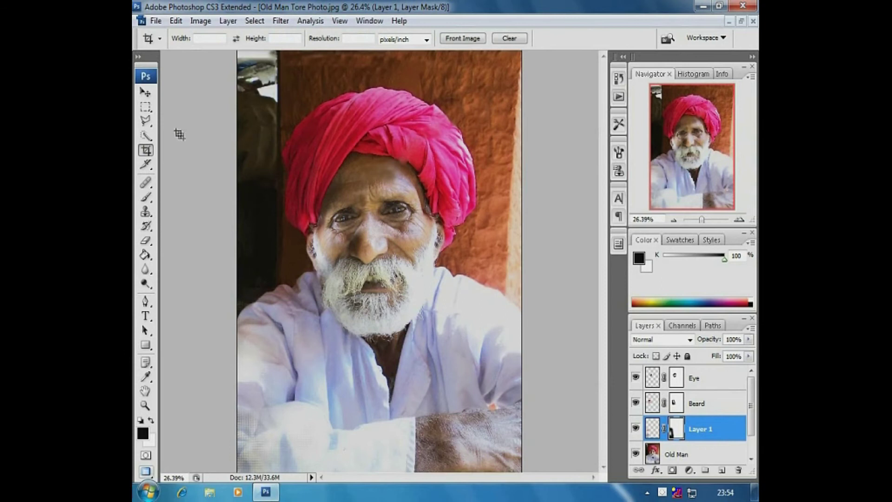
Outline the turban on the Old Man layer with the Polygonal Lasso, copy it to a new layer and name it Turban.
{"action": "left_click", "coordinate": [701, 452]}
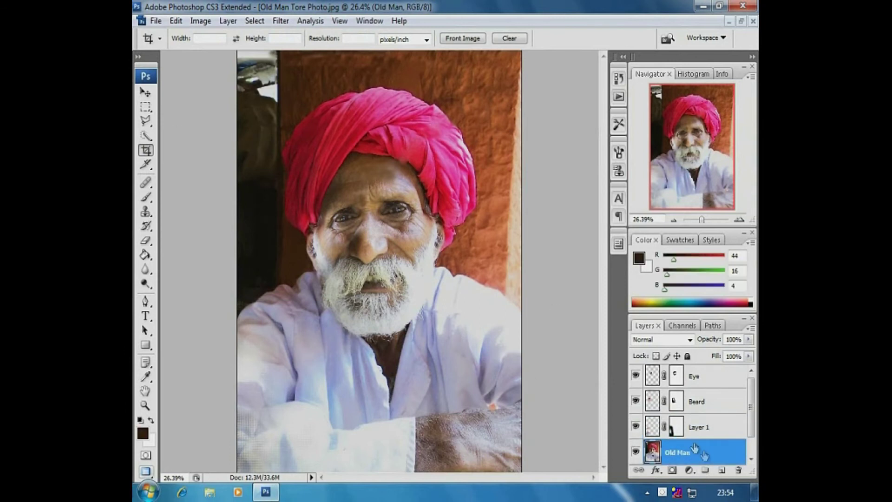
{"action": "left_click", "coordinate": [146, 122]}
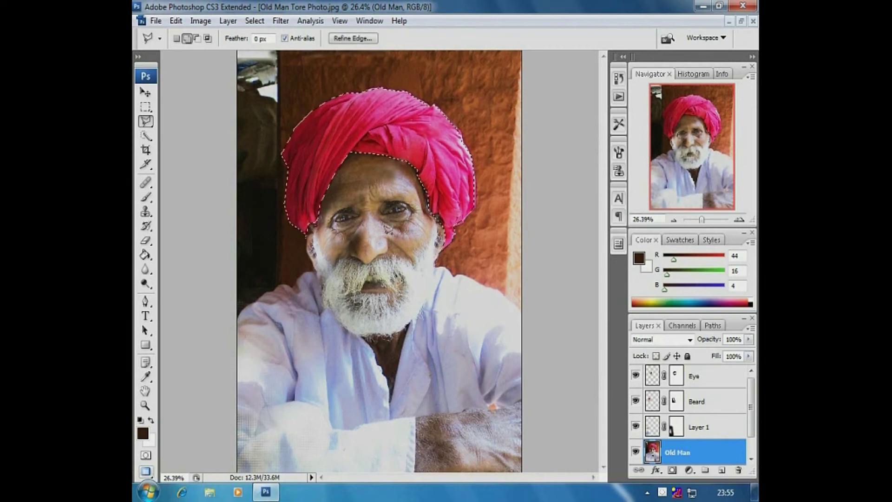
{"action": "key", "text": "ctrl+j"}
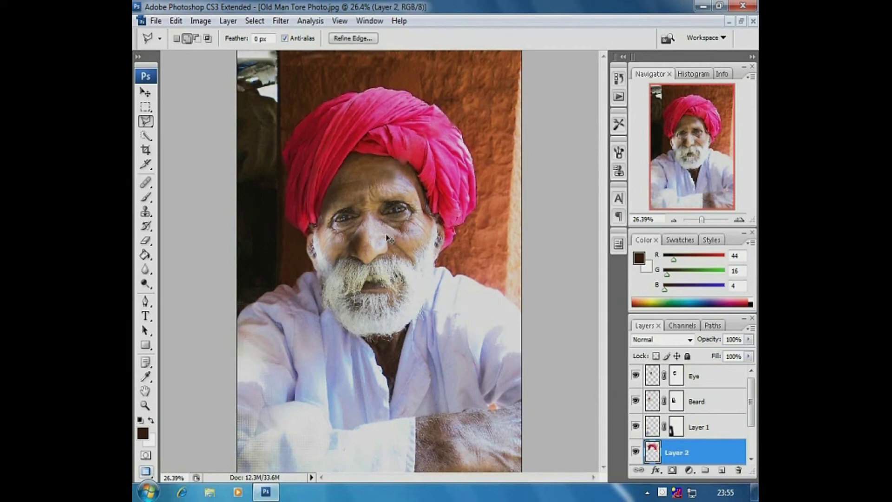
{"action": "double_click", "coordinate": [682, 453]}
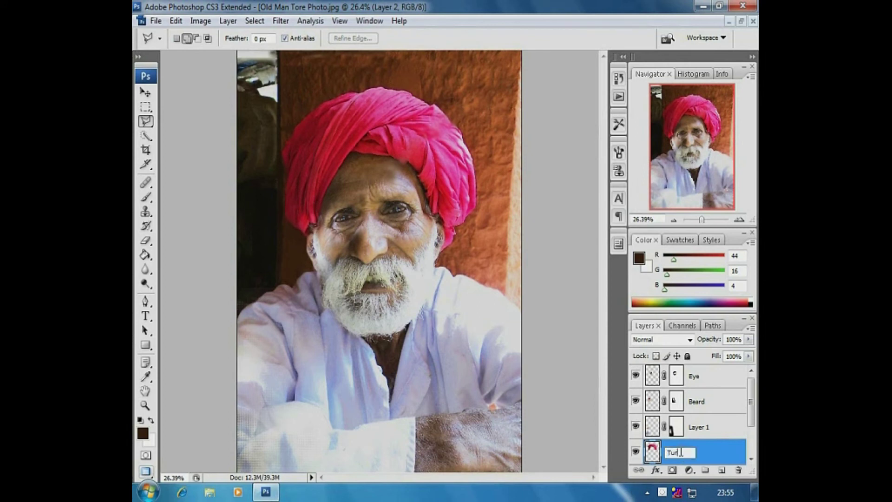
{"action": "type", "text": "Turban"}
{"action": "key", "text": "Return"}
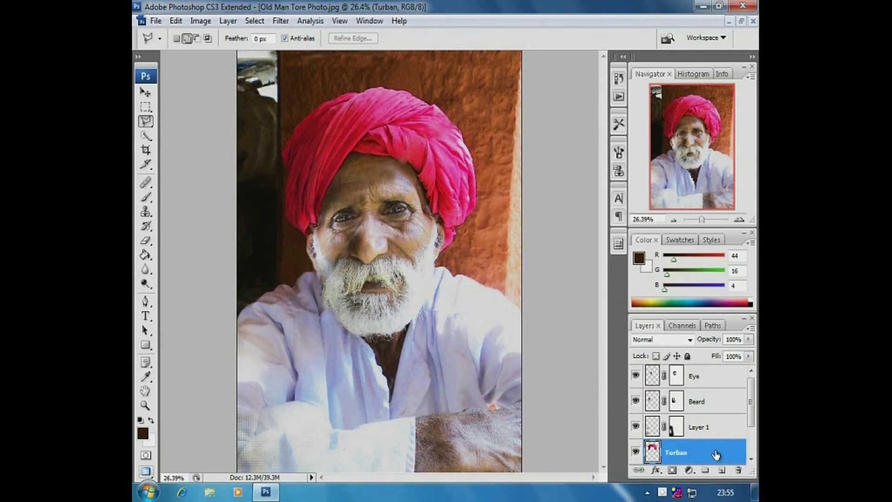
Recolour the Turban layer to orange-yellow with Hue/Saturation, using hue +40, lightness -8 and a slightly reduced saturation.
{"action": "key", "text": "v"}
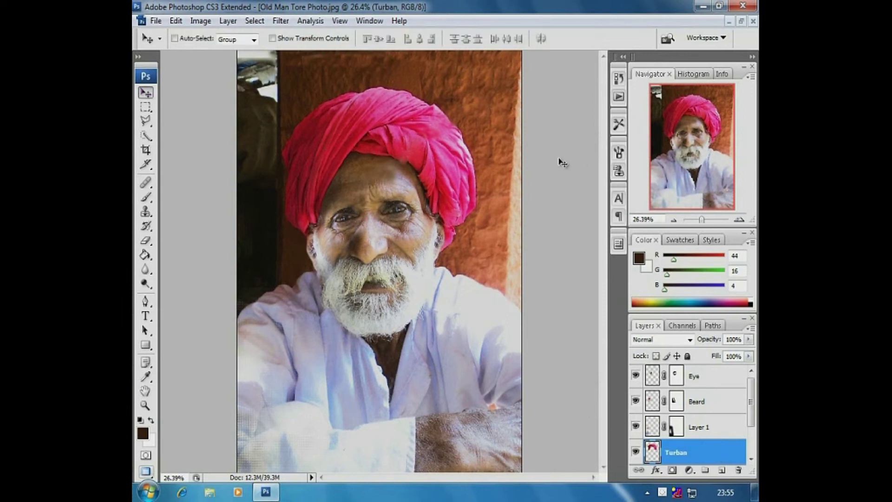
{"action": "key", "text": "ctrl+u"}
{"action": "mouse_move", "coordinate": [579, 156]}
{"action": "left_mouse_down"}
{"action": "mouse_move", "coordinate": [571, 157]}
{"action": "mouse_move", "coordinate": [598, 156]}
{"action": "mouse_move", "coordinate": [582, 158]}
{"action": "left_mouse_up"}
{"action": "left_click_drag", "start_coordinate": [581, 123], "coordinate": [569, 160]}
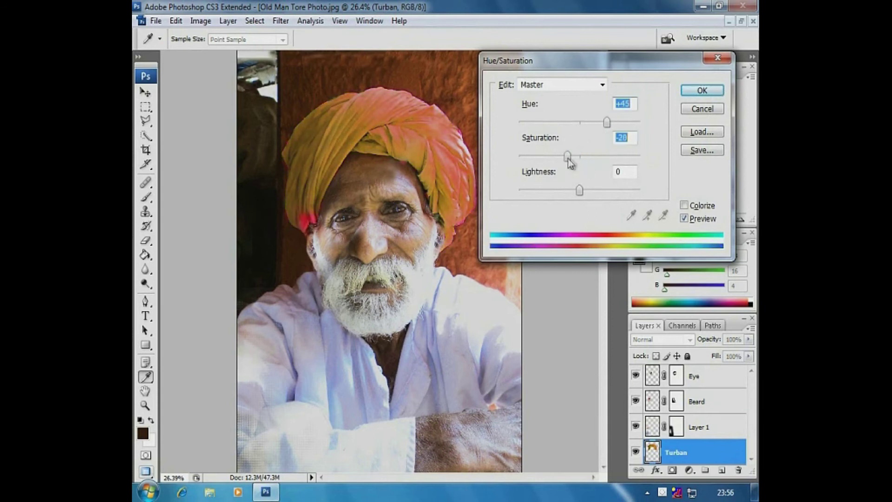
{"action": "mouse_move", "coordinate": [580, 192]}
{"action": "left_mouse_down"}
{"action": "mouse_move", "coordinate": [571, 193]}
{"action": "mouse_move", "coordinate": [581, 191]}
{"action": "left_mouse_up"}
{"action": "left_click_drag", "start_coordinate": [567, 157], "coordinate": [595, 158]}
{"action": "left_click_drag", "start_coordinate": [607, 122], "coordinate": [609, 157]}
{"action": "mouse_move", "coordinate": [582, 191]}
{"action": "left_mouse_down"}
{"action": "mouse_move", "coordinate": [567, 193]}
{"action": "mouse_move", "coordinate": [574, 191]}
{"action": "left_mouse_up"}
{"action": "left_click_drag", "start_coordinate": [604, 122], "coordinate": [589, 127]}
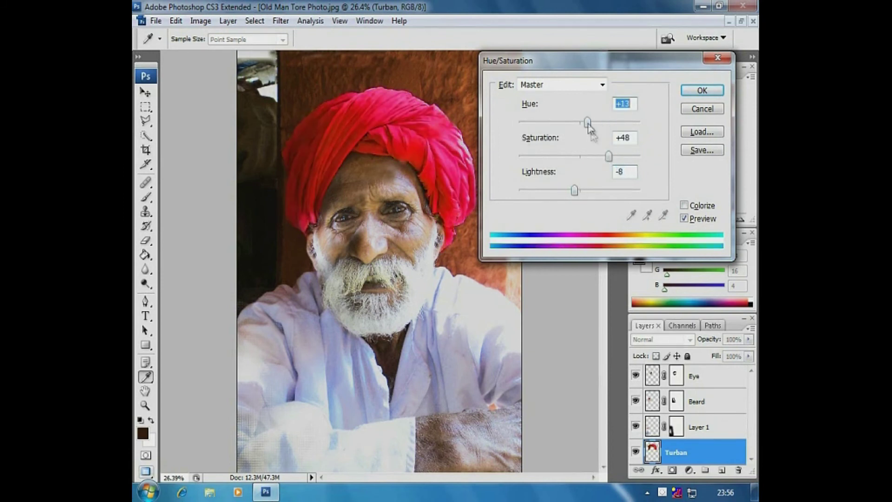
{"action": "left_click_drag", "start_coordinate": [609, 157], "coordinate": [549, 156]}
{"action": "mouse_move", "coordinate": [587, 122]}
{"action": "left_mouse_down"}
{"action": "mouse_move", "coordinate": [612, 121]}
{"action": "mouse_move", "coordinate": [604, 124]}
{"action": "left_mouse_up"}
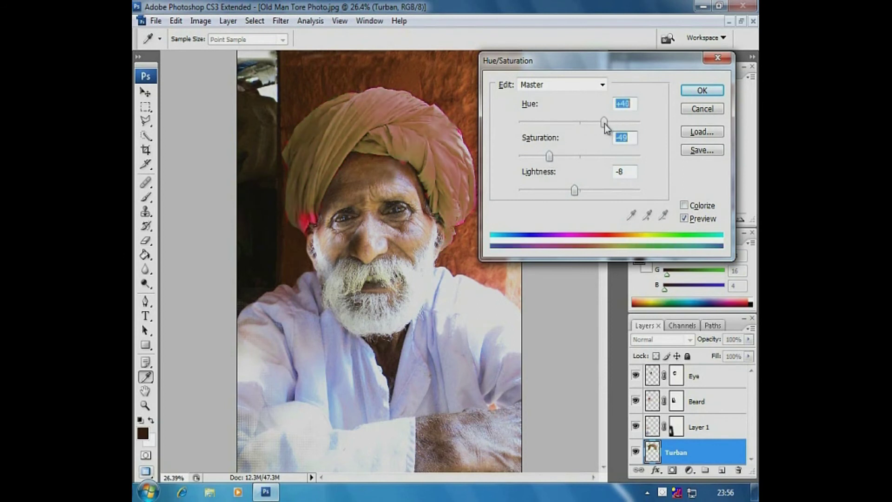
{"action": "left_click_drag", "start_coordinate": [548, 156], "coordinate": [573, 155]}
{"action": "left_click", "coordinate": [702, 90]}
Move the Turban layer to the top of the layer stack, above the Eye layer.
{"action": "left_click_drag", "start_coordinate": [676, 452], "coordinate": [697, 372]}
{"action": "key", "text": "ctrl+minus"}
{"action": "key", "text": "ctrl+minus"}
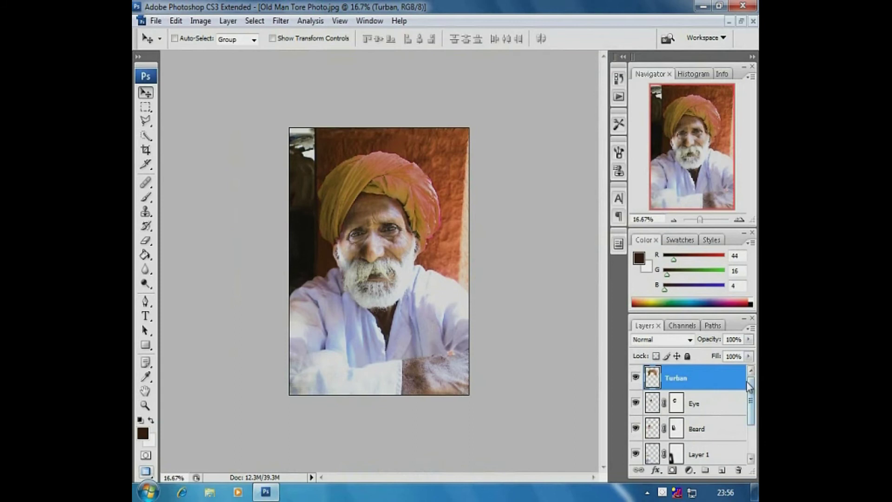
Adjust the Color Balance of the Old Man layer, shifting its tones toward cyan.
{"action": "left_click_drag", "start_coordinate": [749, 387], "coordinate": [749, 415]}
{"action": "left_click", "coordinate": [677, 427]}
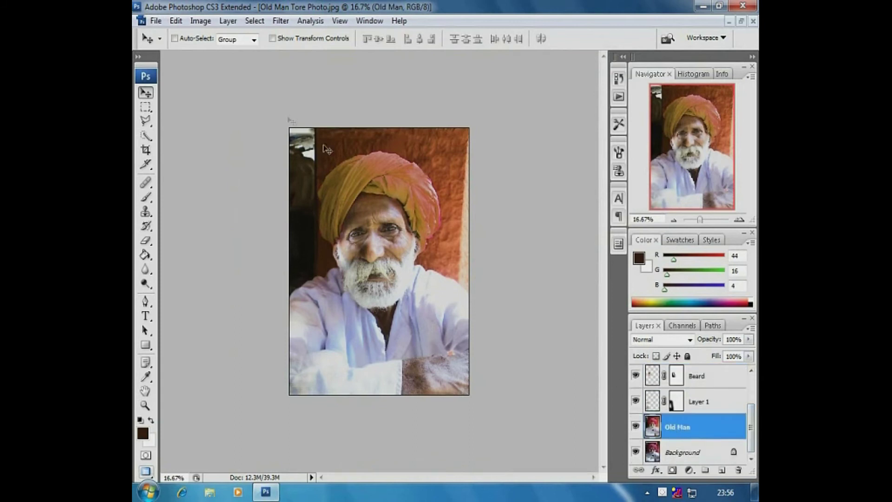
{"action": "left_click", "coordinate": [200, 21]}
{"action": "mouse_move", "coordinate": [227, 52]}
{"action": "left_click", "coordinate": [361, 114]}
{"action": "left_click_drag", "start_coordinate": [558, 158], "coordinate": [549, 174]}
{"action": "left_click_drag", "start_coordinate": [557, 141], "coordinate": [543, 141]}
{"action": "left_click_drag", "start_coordinate": [548, 173], "coordinate": [544, 140]}
{"action": "left_click", "coordinate": [684, 109]}
{"action": "key", "text": "v"}
Brighten the Old Man layer slightly with Brightness/Contrast and fine-tune its contrast.
{"action": "left_click", "coordinate": [200, 21]}
{"action": "mouse_move", "coordinate": [212, 55]}
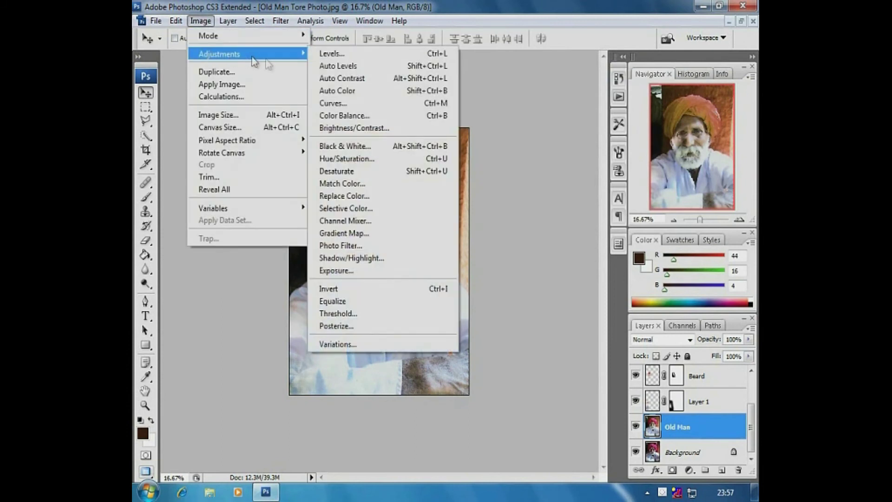
{"action": "left_click", "coordinate": [367, 128]}
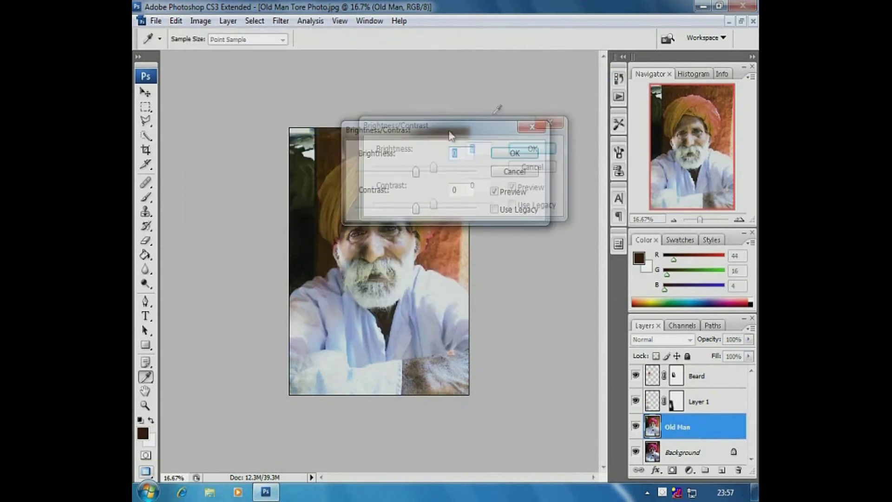
{"action": "left_click_drag", "start_coordinate": [450, 134], "coordinate": [541, 81]}
{"action": "left_click_drag", "start_coordinate": [515, 150], "coordinate": [536, 151]}
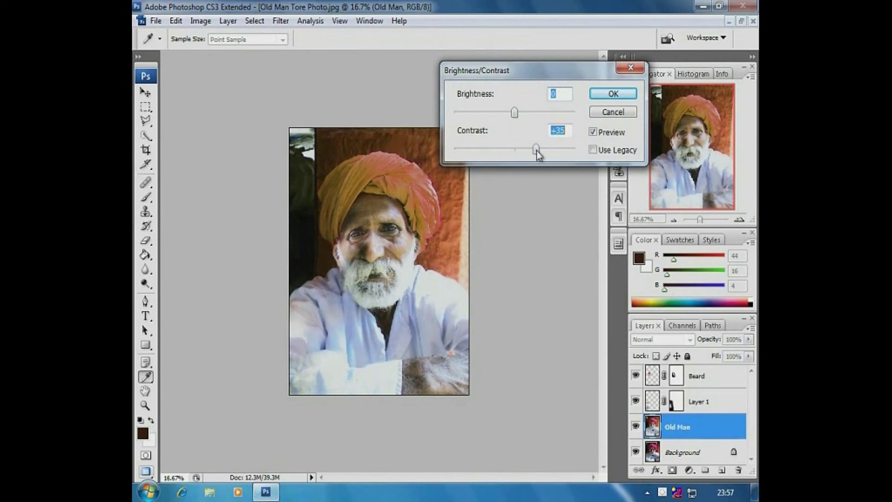
{"action": "mouse_move", "coordinate": [516, 113]}
{"action": "left_mouse_down"}
{"action": "mouse_move", "coordinate": [476, 113]}
{"action": "mouse_move", "coordinate": [533, 118]}
{"action": "mouse_move", "coordinate": [514, 121]}
{"action": "left_mouse_up"}
{"action": "mouse_move", "coordinate": [526, 152]}
{"action": "left_mouse_down"}
{"action": "mouse_move", "coordinate": [487, 155]}
{"action": "mouse_move", "coordinate": [518, 151]}
{"action": "left_mouse_up"}
{"action": "mouse_move", "coordinate": [512, 114]}
{"action": "left_mouse_down"}
{"action": "mouse_move", "coordinate": [504, 113]}
{"action": "mouse_move", "coordinate": [521, 116]}
{"action": "left_mouse_up"}
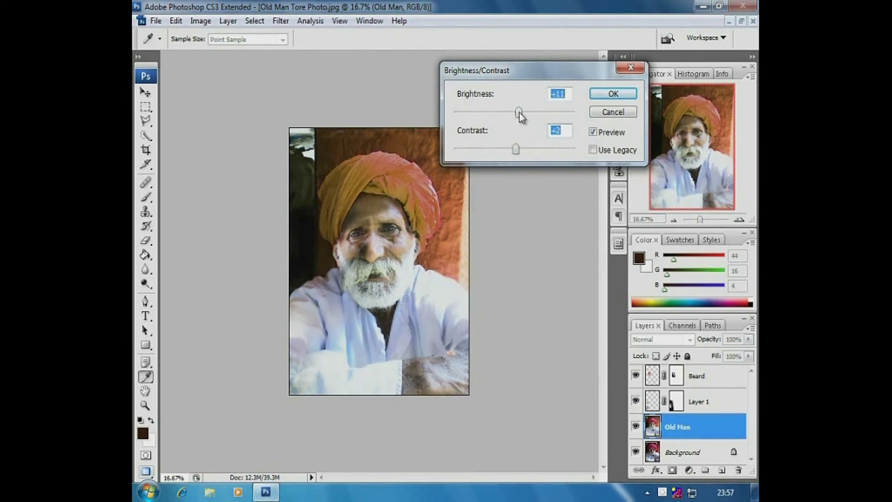
{"action": "left_click_drag", "start_coordinate": [517, 150], "coordinate": [523, 150]}
{"action": "mouse_move", "coordinate": [518, 113]}
{"action": "left_mouse_down"}
{"action": "mouse_move", "coordinate": [511, 114]}
{"action": "mouse_move", "coordinate": [521, 115]}
{"action": "left_mouse_up"}
{"action": "left_click_drag", "start_coordinate": [524, 155], "coordinate": [510, 150]}
{"action": "left_click", "coordinate": [613, 94]}
Select all layers from Turban down to Old Man and create a new layer group above them.
{"action": "left_click_drag", "start_coordinate": [383, 208], "coordinate": [526, 363]}
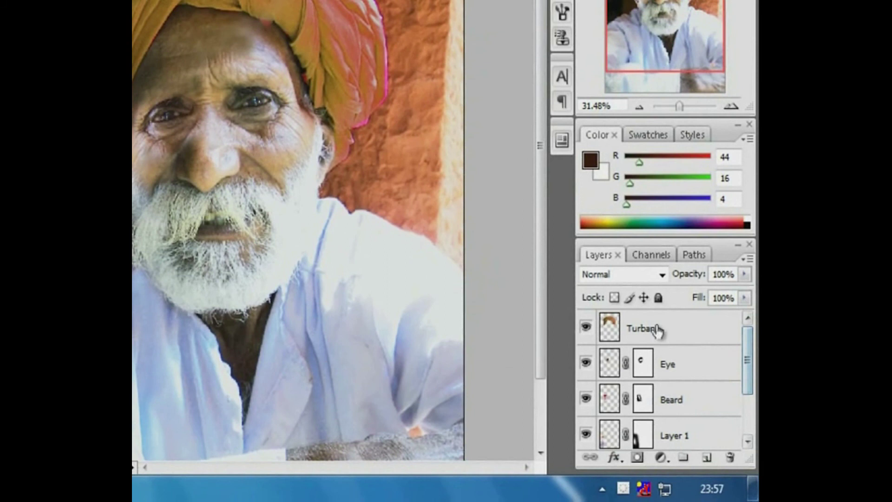
{"action": "left_click", "coordinate": [688, 378]}
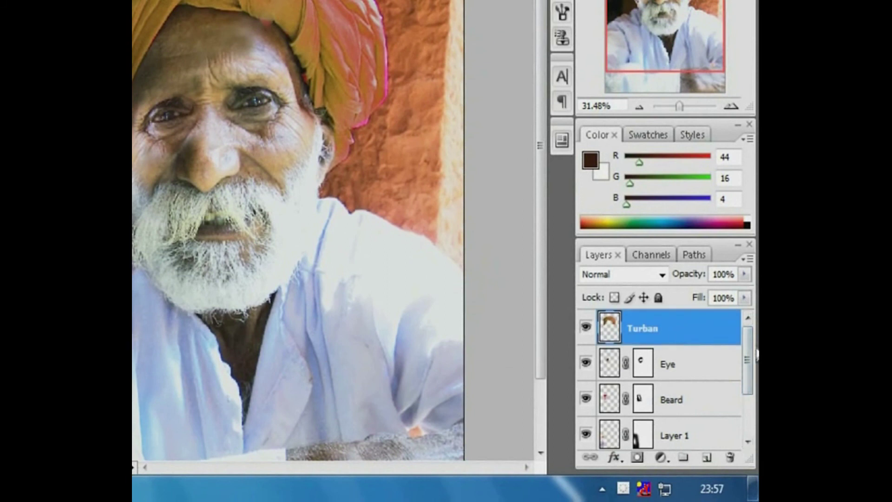
{"action": "left_click_drag", "start_coordinate": [746, 343], "coordinate": [747, 398]}
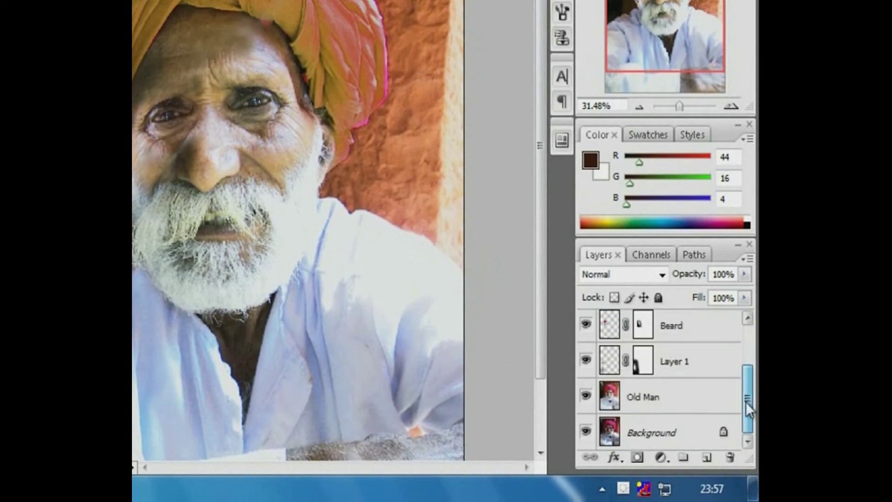
{"action": "left_click", "coordinate": [664, 401], "text": "shift"}
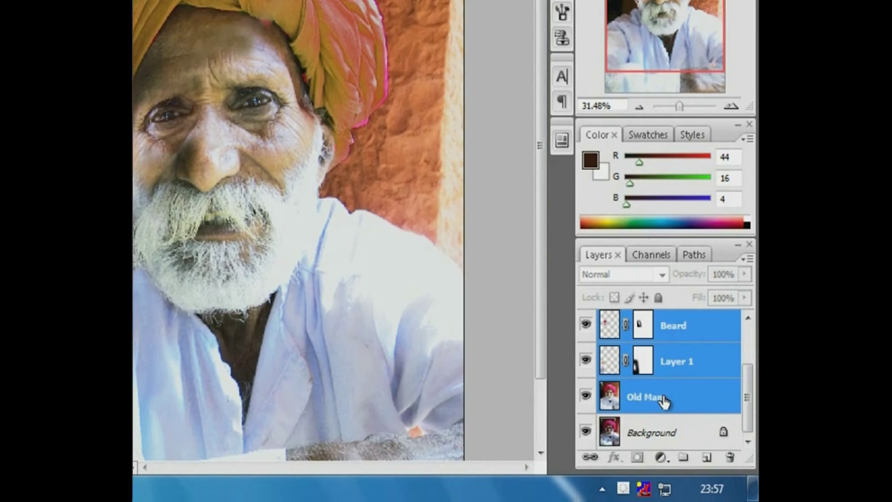
{"action": "left_click", "coordinate": [683, 458]}
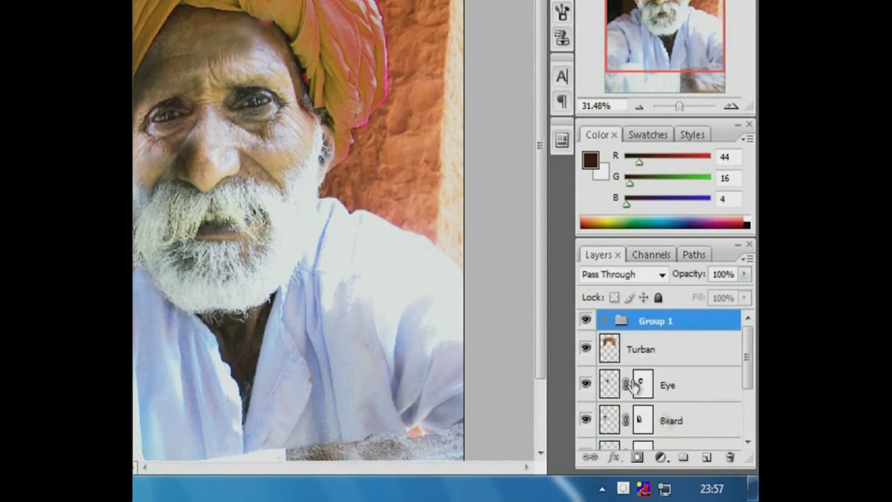
Move the layers from Turban down to Old Man into Group 1, collapse the group and hide the Background layer.
{"action": "left_click", "coordinate": [636, 350]}
{"action": "scroll", "coordinate": [667, 388], "scroll_direction": "down", "scroll_amount": 3}
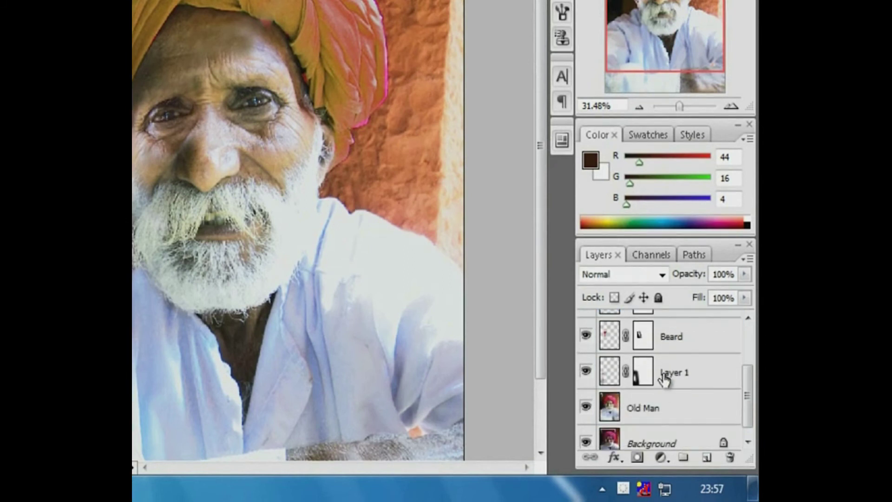
{"action": "left_click", "coordinate": [663, 405], "text": "shift"}
{"action": "scroll", "coordinate": [723, 354], "scroll_direction": "up", "scroll_amount": 3}
{"action": "left_click_drag", "start_coordinate": [668, 353], "coordinate": [665, 325]}
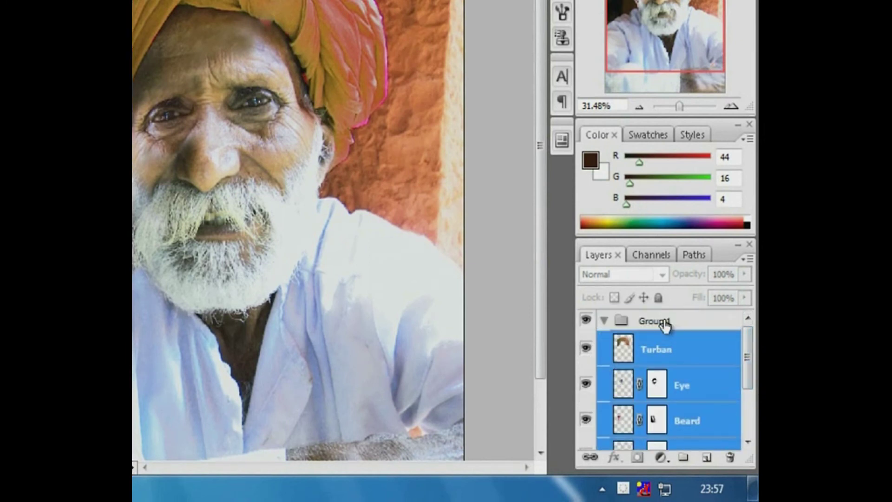
{"action": "left_click", "coordinate": [604, 320]}
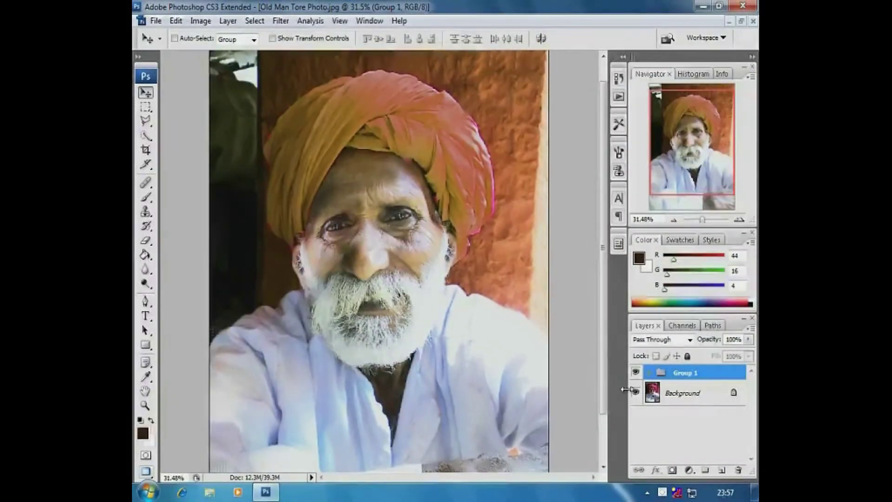
{"action": "left_click", "coordinate": [635, 393]}
Try merging Group 1 into a single layer and undo the merge.
{"action": "left_click", "coordinate": [231, 21]}
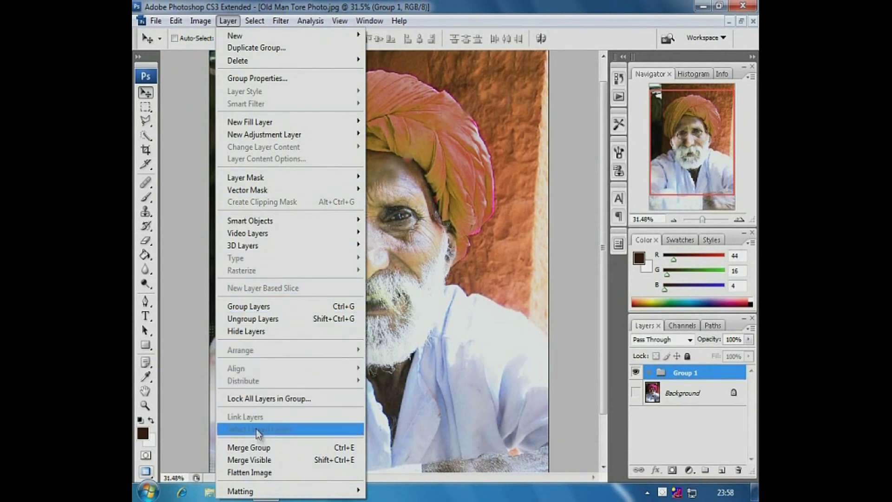
{"action": "left_click", "coordinate": [263, 449]}
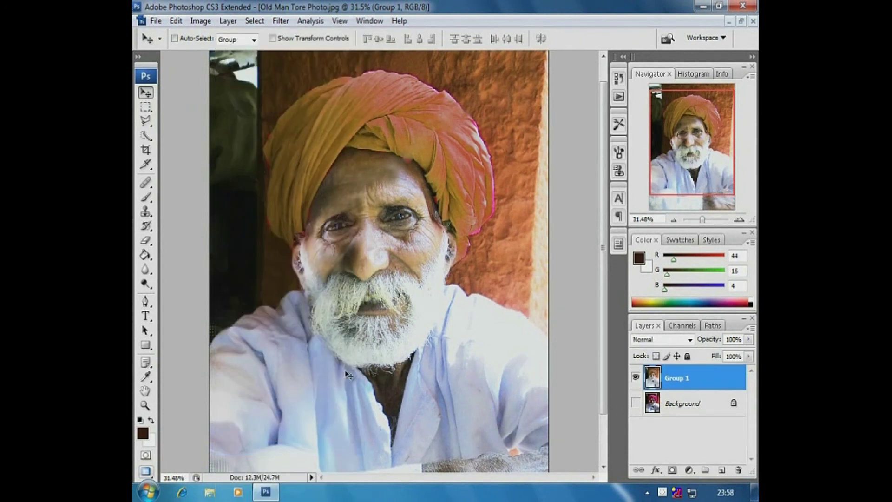
{"action": "key", "text": "ctrl+z"}
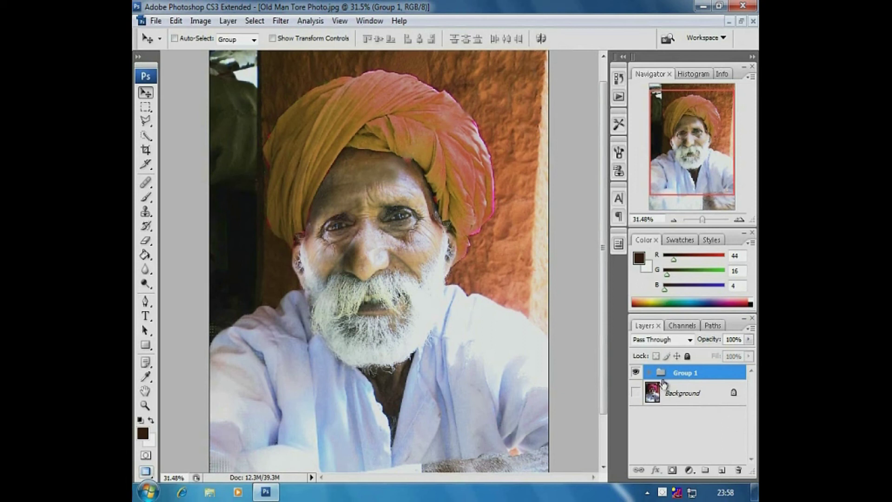
Check the layers inside Group 1 and merge the group into a single layer.
{"action": "key", "text": "ctrl+space"}
{"action": "left_click_drag", "start_coordinate": [337, 121], "coordinate": [491, 239]}
{"action": "left_click", "coordinate": [649, 372]}
{"action": "scroll", "coordinate": [700, 414], "scroll_direction": "down", "scroll_amount": 3}
{"action": "left_click", "coordinate": [665, 431]}
{"action": "left_click_drag", "start_coordinate": [751, 435], "coordinate": [753, 402]}
{"action": "left_click", "coordinate": [650, 372]}
{"action": "left_click", "coordinate": [684, 373]}
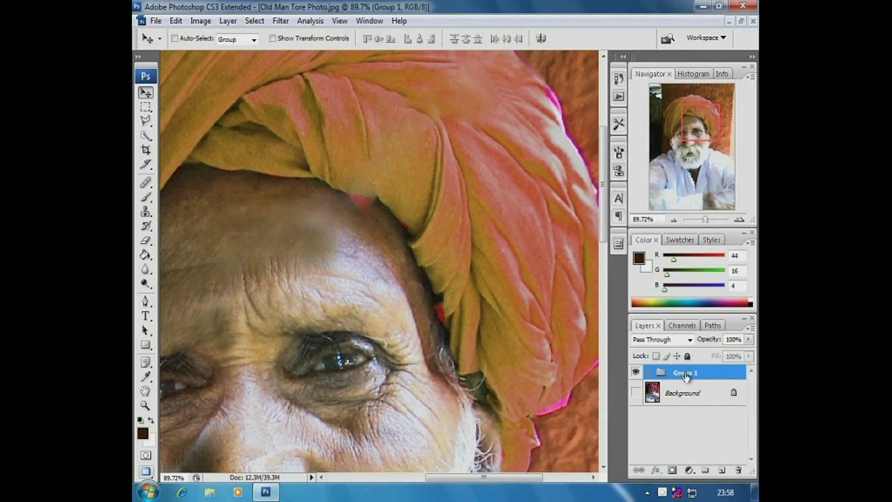
{"action": "left_click", "coordinate": [752, 329]}
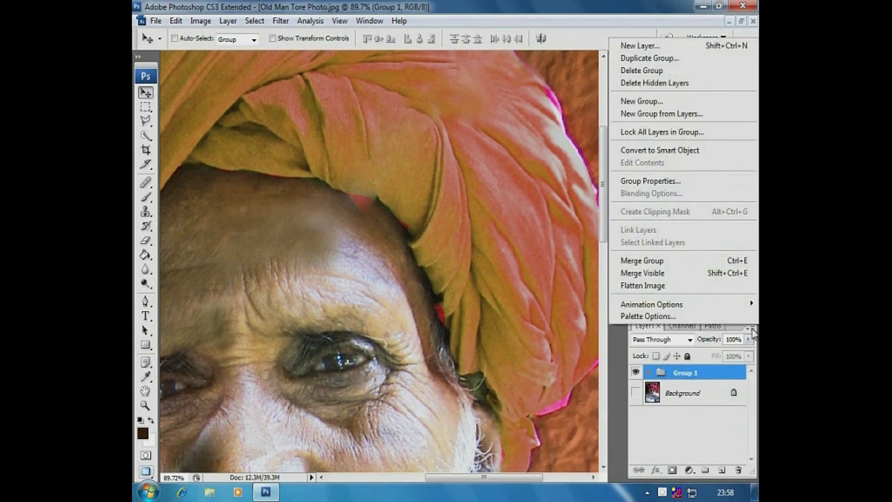
{"action": "left_click", "coordinate": [672, 262]}
Cover the red gap between the forehead and the turban's edge on the Group 1 layer with the Clone Stamp.
{"action": "left_click", "coordinate": [374, 270], "text": "alt"}
{"action": "left_click", "coordinate": [374, 269], "text": "alt"}
{"action": "left_click_drag", "start_coordinate": [295, 181], "coordinate": [472, 344]}
{"action": "key", "text": "s"}
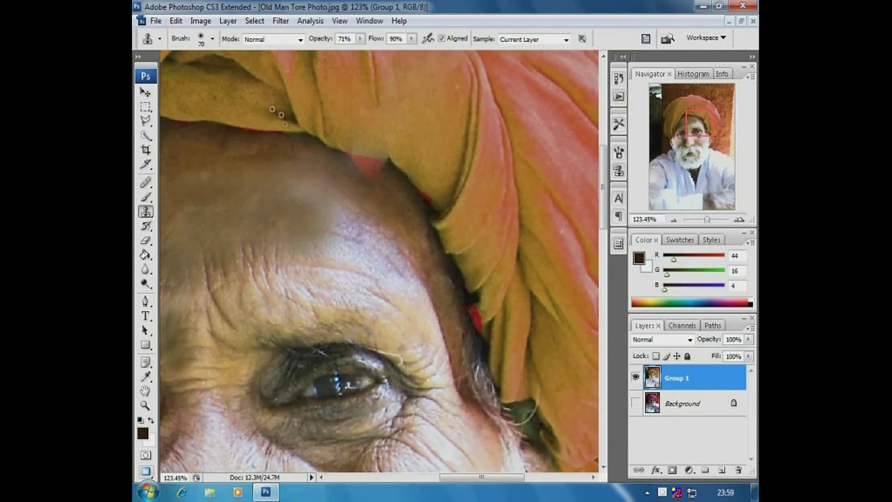
{"action": "scroll", "coordinate": [392, 192], "scroll_direction": "up", "scroll_amount": 3}
{"action": "left_click", "coordinate": [419, 281], "text": "alt"}
{"action": "mouse_move", "coordinate": [382, 256]}
{"action": "left_mouse_down"}
{"action": "mouse_move", "coordinate": [321, 255]}
{"action": "mouse_move", "coordinate": [283, 231]}
{"action": "mouse_move", "coordinate": [331, 240]}
{"action": "mouse_move", "coordinate": [287, 246]}
{"action": "mouse_move", "coordinate": [416, 280]}
{"action": "mouse_move", "coordinate": [458, 269]}
{"action": "left_mouse_up"}
{"action": "scroll", "coordinate": [404, 313], "scroll_direction": "down", "scroll_amount": 4}
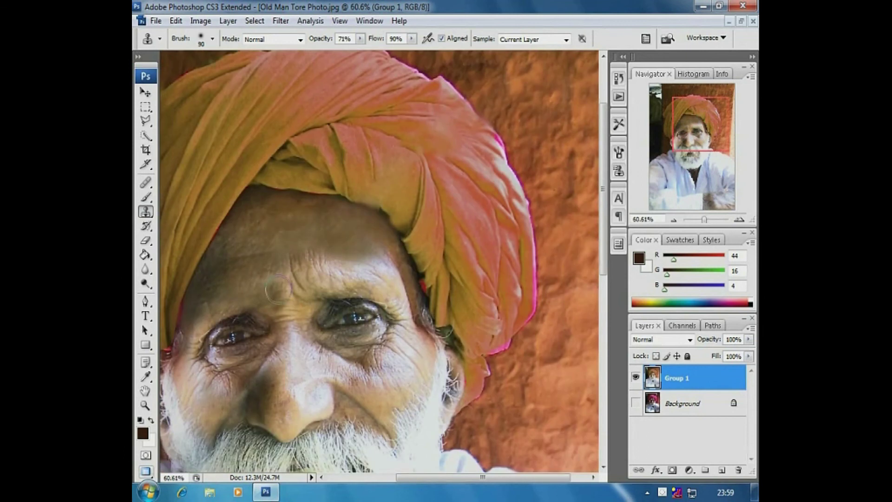
{"action": "scroll", "coordinate": [378, 249], "scroll_direction": "down", "scroll_amount": 1}
{"action": "scroll", "coordinate": [378, 249], "scroll_direction": "down", "scroll_amount": 1}
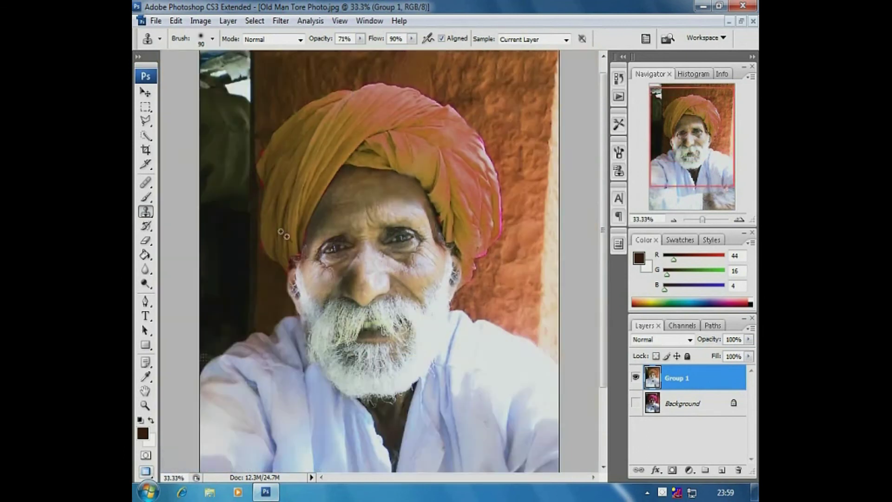
Set the Clone Stamp flow to 40% and check the face and the whole photo.
{"action": "scroll", "coordinate": [379, 250], "scroll_direction": "up", "scroll_amount": 4}
{"action": "left_click", "coordinate": [412, 39]}
{"action": "left_click", "coordinate": [386, 51]}
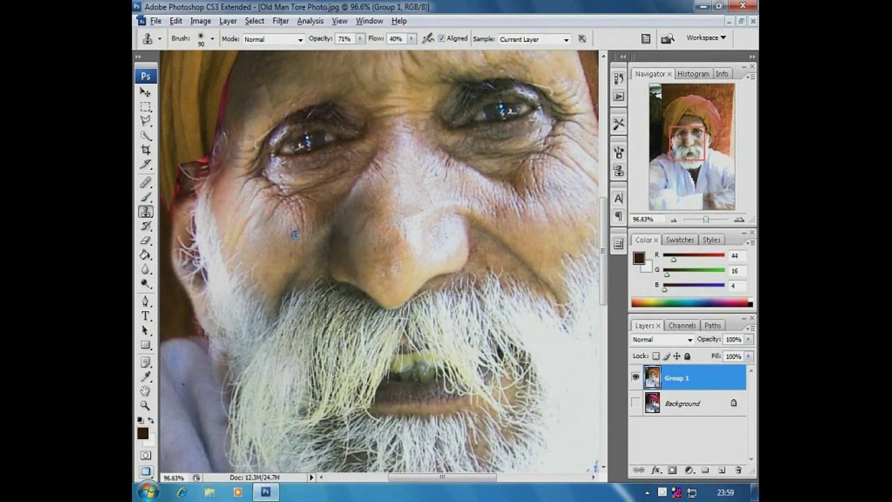
{"action": "scroll", "coordinate": [406, 243], "scroll_direction": "down", "scroll_amount": 1}
{"action": "scroll", "coordinate": [405, 243], "scroll_direction": "down", "scroll_amount": 1}
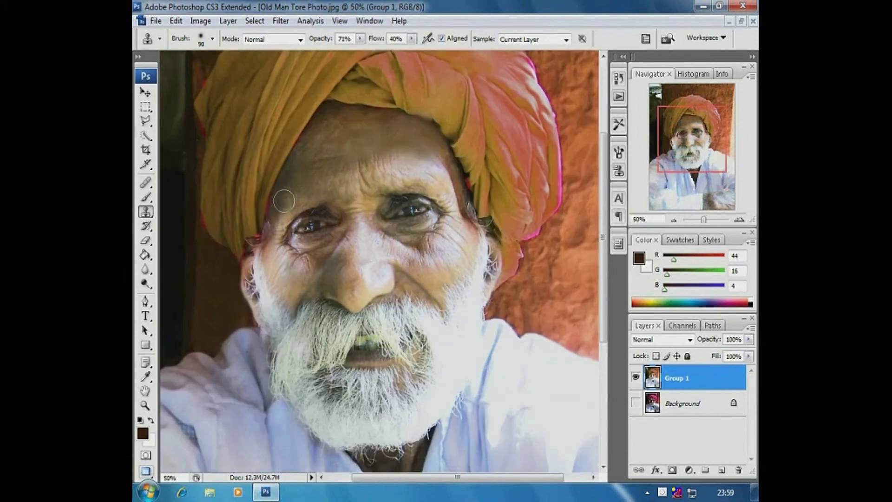
{"action": "scroll", "coordinate": [362, 177], "scroll_direction": "down", "scroll_amount": 1}
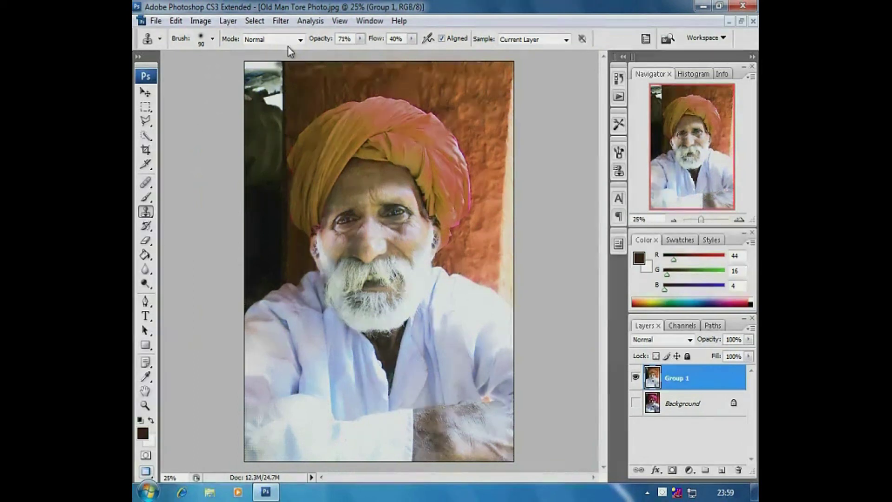
Start the Reduce Noise filter on the Group 1 layer in Advanced mode and set the Blue channel's strength to 10.
{"action": "left_click", "coordinate": [281, 21]}
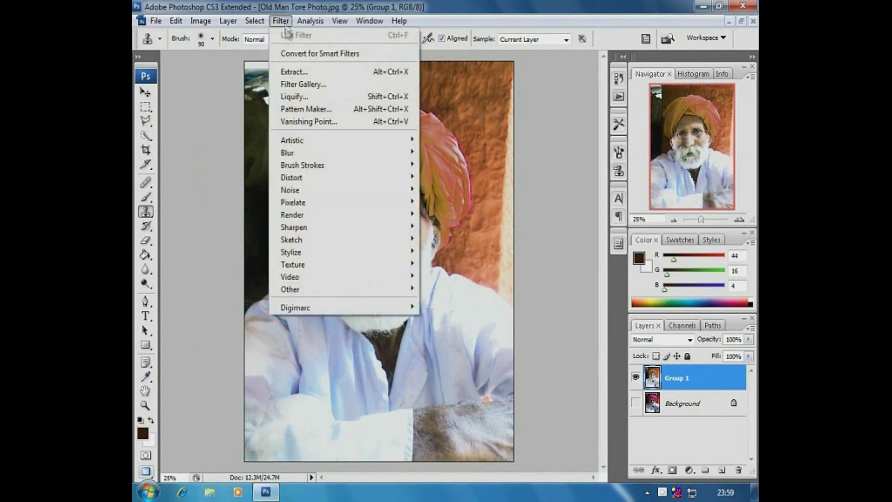
{"action": "mouse_move", "coordinate": [306, 189]}
{"action": "left_click", "coordinate": [469, 239]}
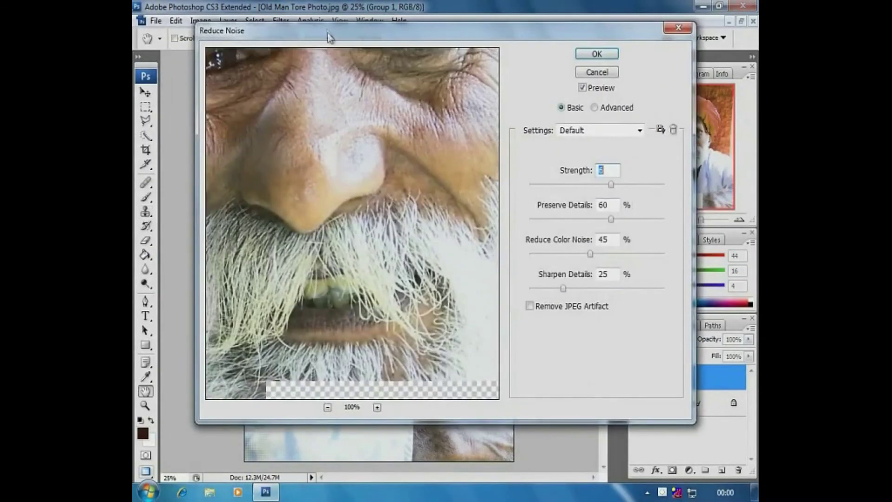
{"action": "left_click_drag", "start_coordinate": [328, 37], "coordinate": [370, 32]}
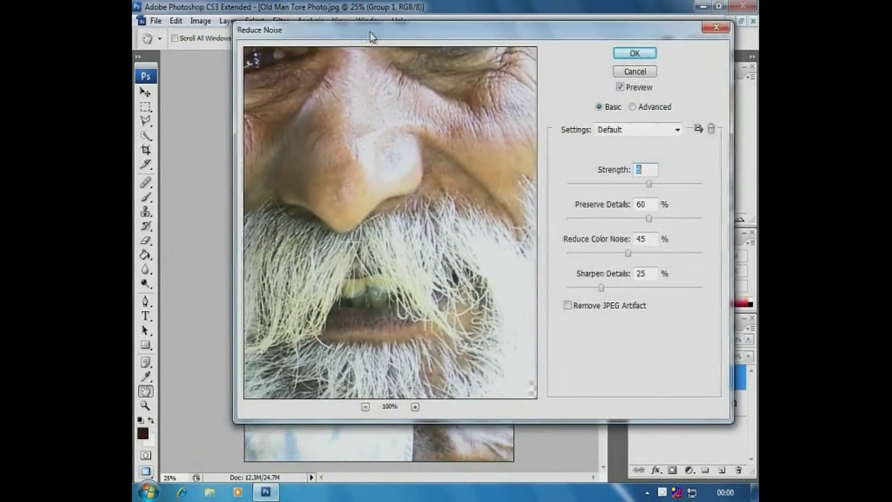
{"action": "left_click", "coordinate": [635, 107]}
{"action": "left_click", "coordinate": [612, 149]}
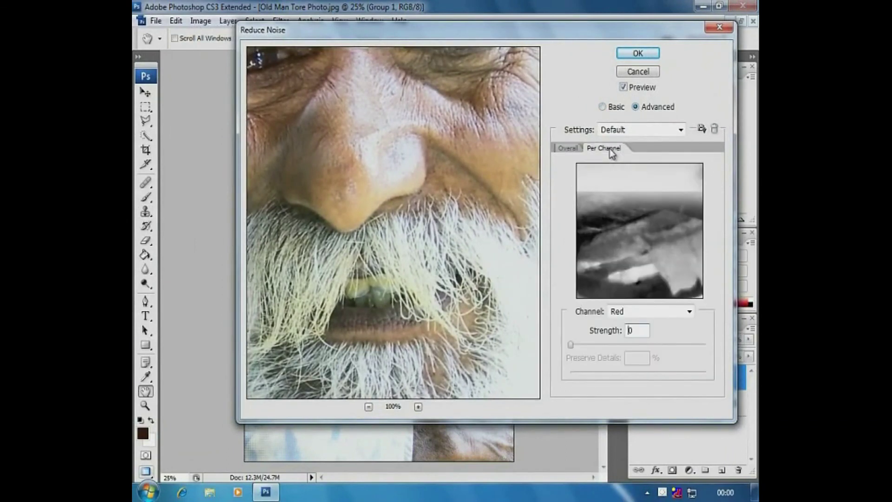
{"action": "left_click", "coordinate": [688, 312]}
{"action": "left_click", "coordinate": [655, 347]}
{"action": "left_click_drag", "start_coordinate": [571, 344], "coordinate": [705, 347]}
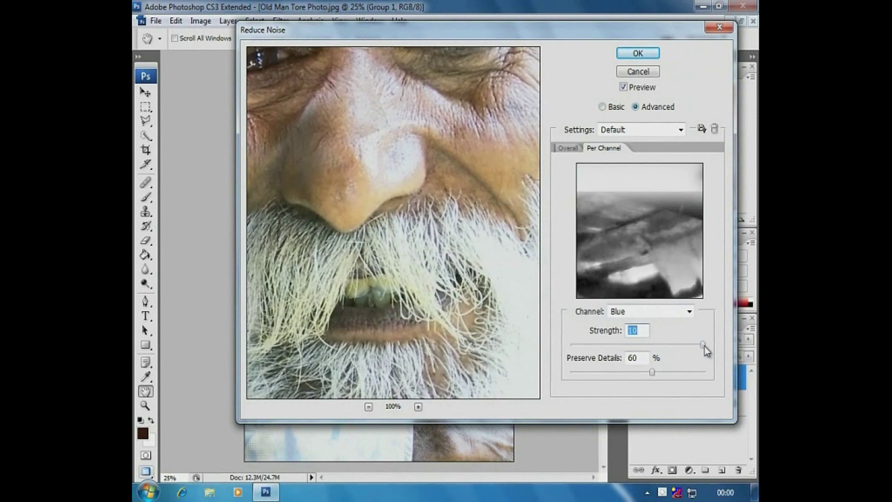
Set the Red channel's noise reduction to strength 9 with 12% preserved details.
{"action": "left_click", "coordinate": [689, 311]}
{"action": "left_click", "coordinate": [634, 326]}
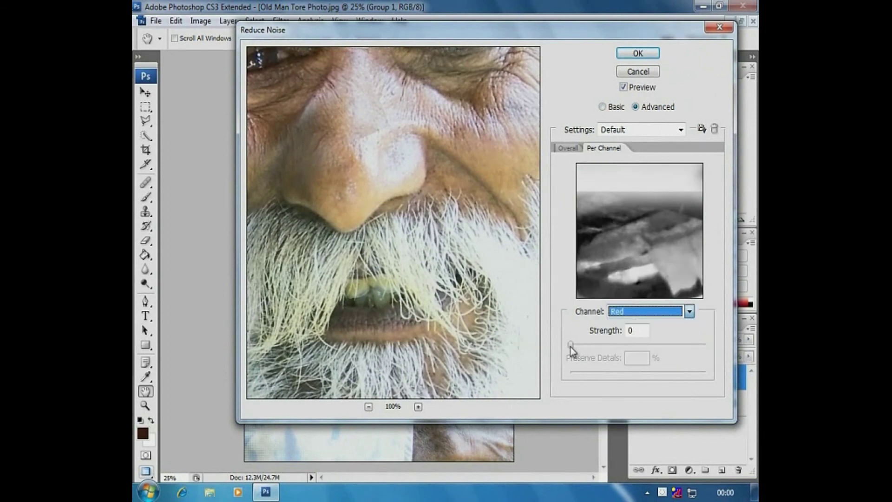
{"action": "left_click_drag", "start_coordinate": [571, 345], "coordinate": [639, 344]}
{"action": "left_click", "coordinate": [368, 406]}
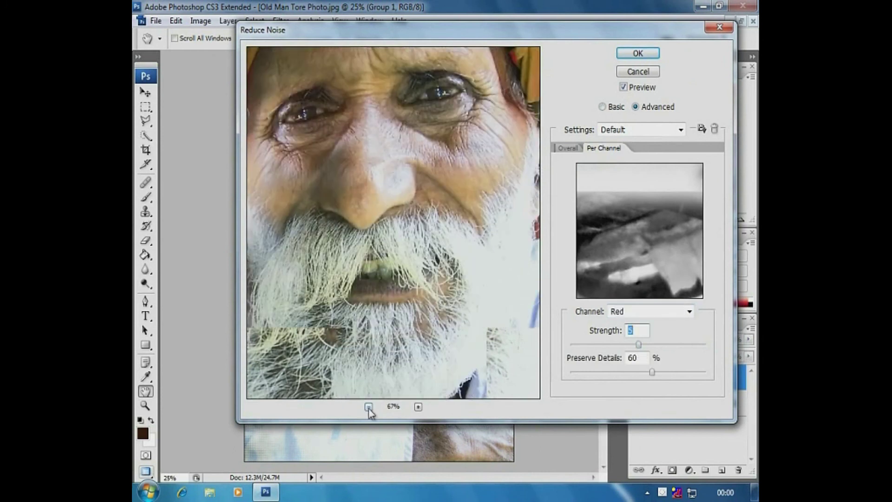
{"action": "left_click", "coordinate": [368, 407]}
{"action": "left_click_drag", "start_coordinate": [651, 374], "coordinate": [681, 373]}
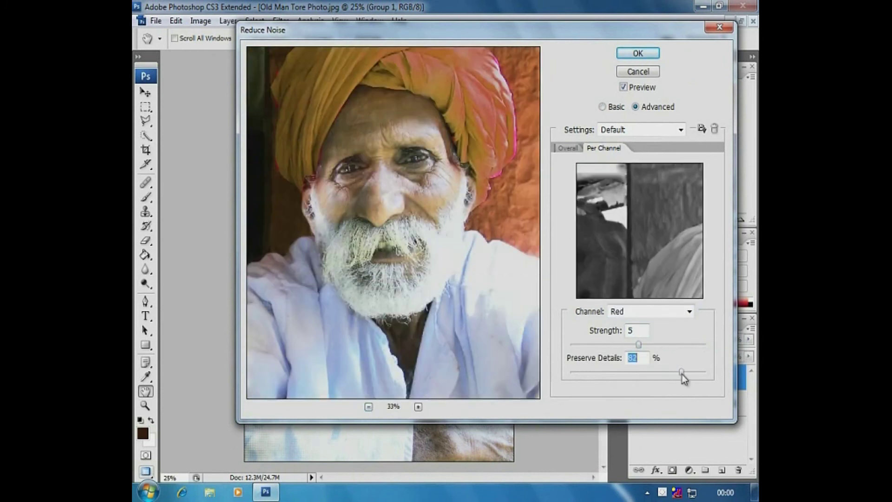
{"action": "left_click_drag", "start_coordinate": [620, 372], "coordinate": [618, 373]}
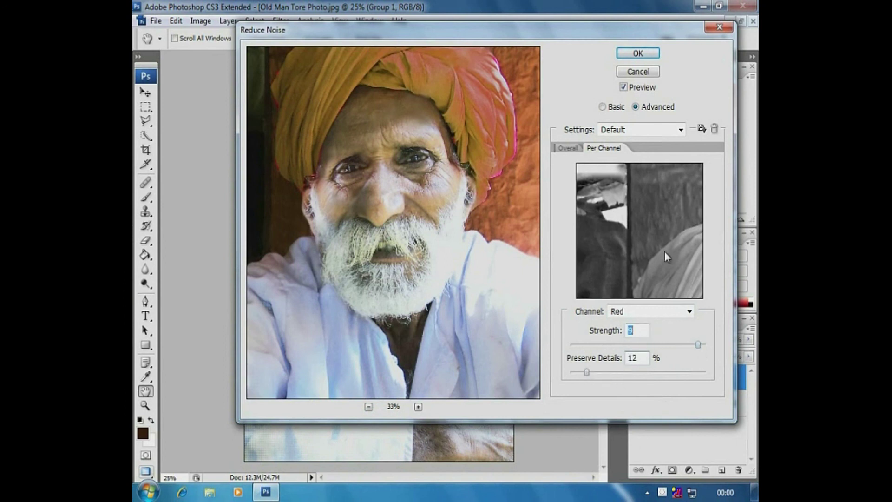
Set the Green channel's noise reduction to strength 10 with 5% preserved details and apply the Reduce Noise filter.
{"action": "left_click", "coordinate": [689, 311]}
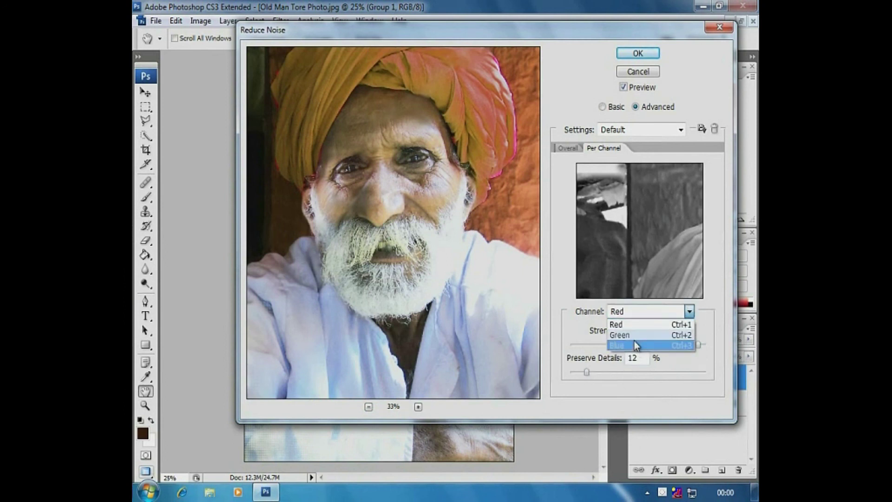
{"action": "left_click", "coordinate": [636, 334]}
{"action": "left_click_drag", "start_coordinate": [572, 344], "coordinate": [704, 345]}
{"action": "left_click_drag", "start_coordinate": [656, 375], "coordinate": [587, 375]}
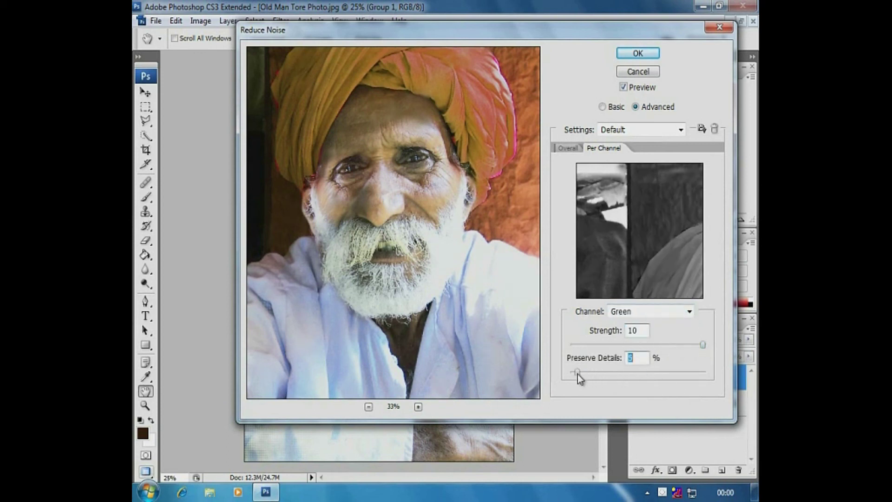
{"action": "left_click", "coordinate": [637, 53]}
{"action": "key", "text": "s"}
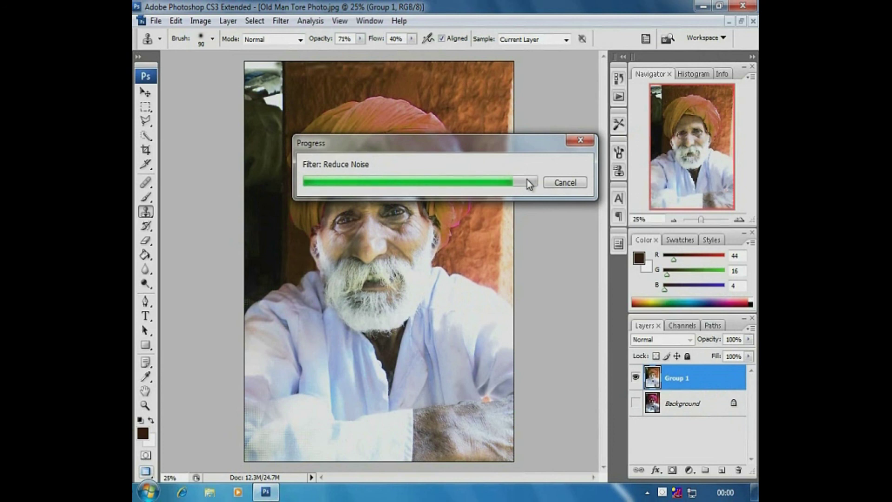
Show the Background layer and toggle Group 1's visibility to compare the retouched photo with the original.
{"action": "left_click", "coordinate": [636, 402]}
{"action": "left_click", "coordinate": [636, 378]}
{"action": "left_click", "coordinate": [636, 379]}
{"action": "left_click", "coordinate": [636, 379]}
{"action": "left_click", "coordinate": [636, 379]}
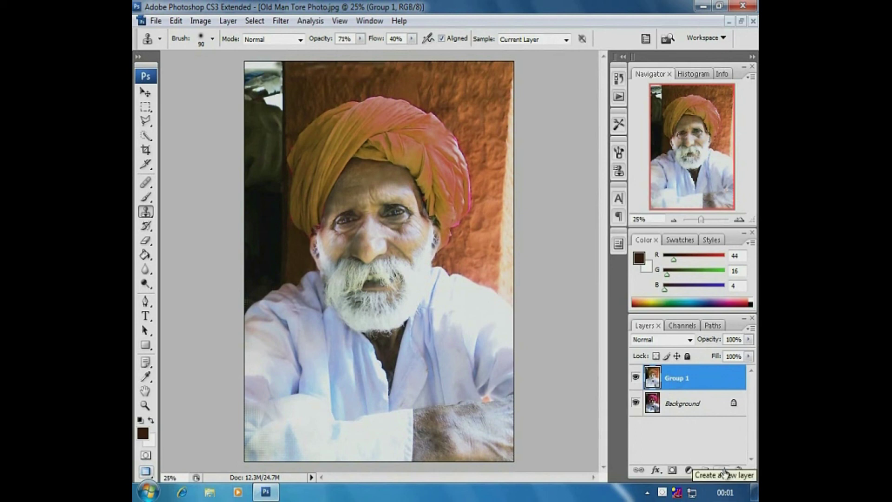
Duplicate the Group 1 layer and apply a High Pass filter with a reduced radius to the copy.
{"action": "left_click_drag", "start_coordinate": [675, 381], "coordinate": [721, 470]}
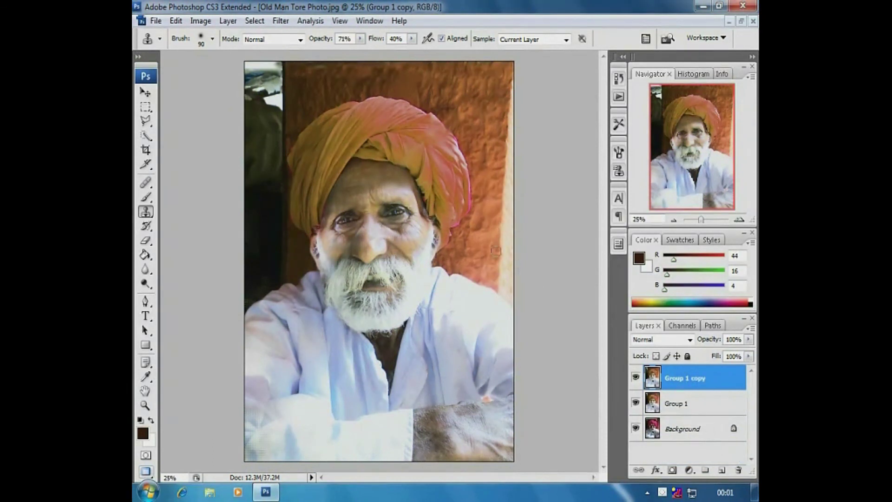
{"action": "left_click", "coordinate": [281, 21]}
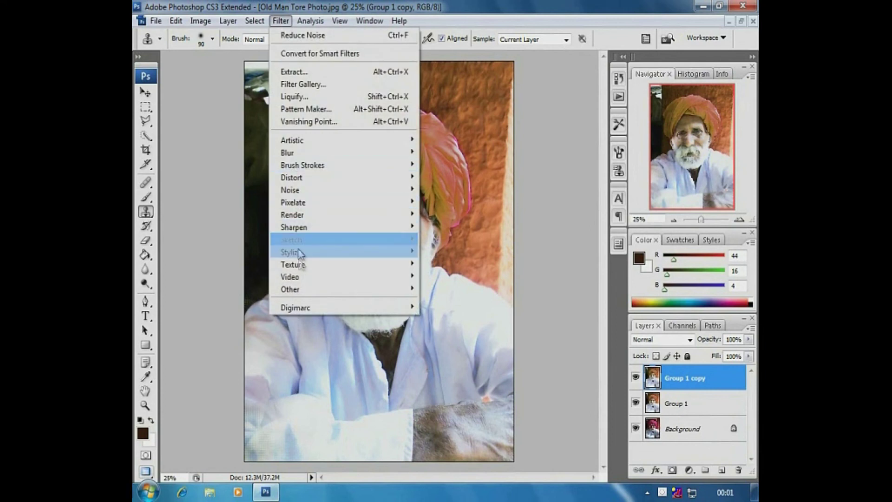
{"action": "mouse_move", "coordinate": [302, 290]}
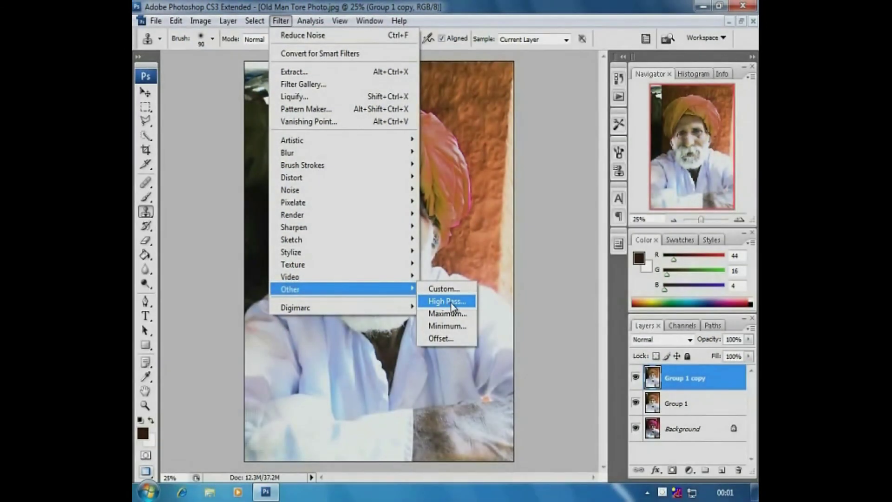
{"action": "left_click", "coordinate": [447, 303]}
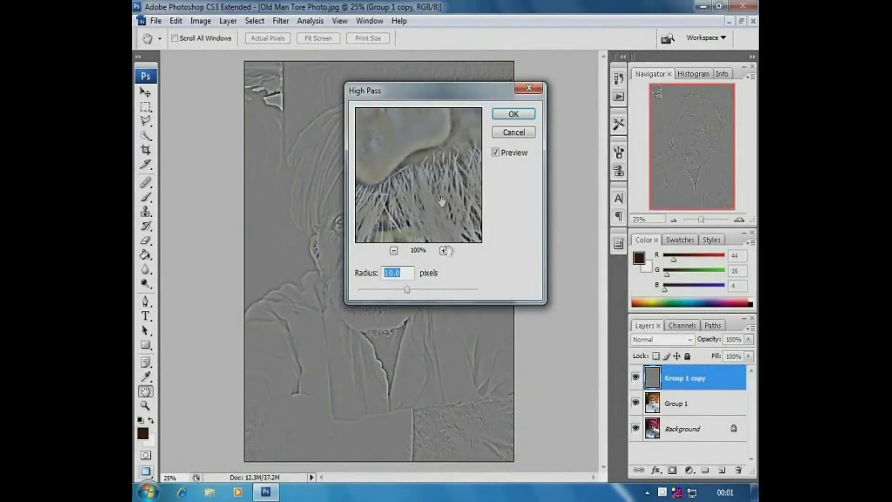
{"action": "mouse_move", "coordinate": [409, 289]}
{"action": "left_mouse_down"}
{"action": "mouse_move", "coordinate": [382, 294]}
{"action": "mouse_move", "coordinate": [395, 291]}
{"action": "left_mouse_up"}
{"action": "left_click_drag", "start_coordinate": [419, 92], "coordinate": [545, 94]}
{"action": "mouse_move", "coordinate": [507, 293]}
{"action": "left_mouse_down"}
{"action": "mouse_move", "coordinate": [490, 294]}
{"action": "mouse_move", "coordinate": [526, 294]}
{"action": "mouse_move", "coordinate": [506, 295]}
{"action": "left_mouse_up"}
{"action": "left_click", "coordinate": [640, 116]}
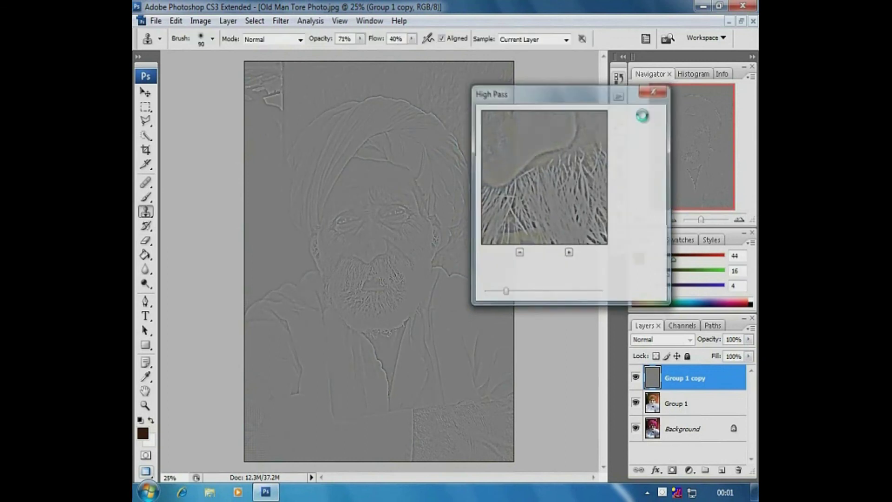
Set the Group 1 copy layer to Overlay and apply an S-shaped Curves adjustment, lowering input 121 to output 101.
{"action": "left_click", "coordinate": [690, 340]}
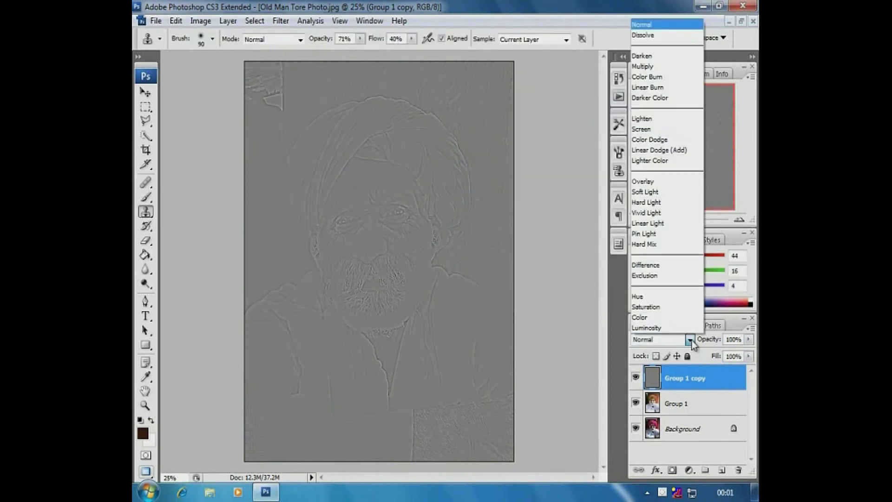
{"action": "left_click", "coordinate": [667, 182]}
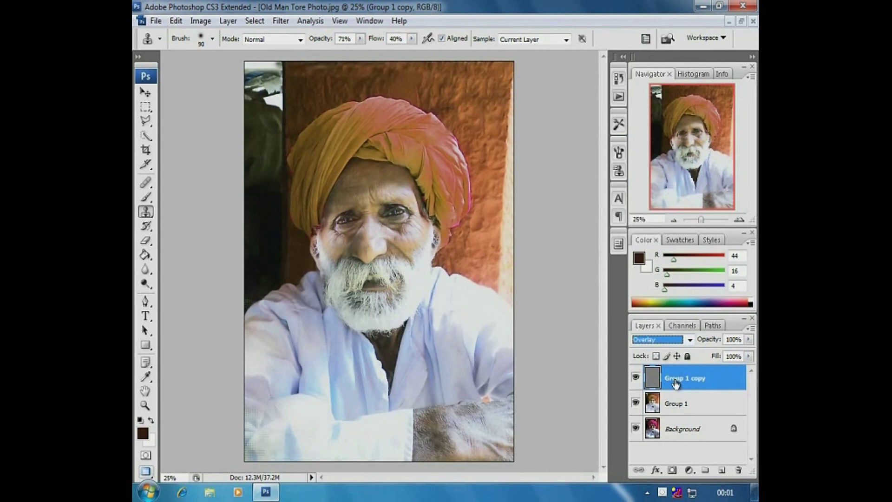
{"action": "key", "text": "ctrl+m"}
{"action": "left_click_drag", "start_coordinate": [615, 194], "coordinate": [612, 215]}
{"action": "left_click", "coordinate": [641, 185]}
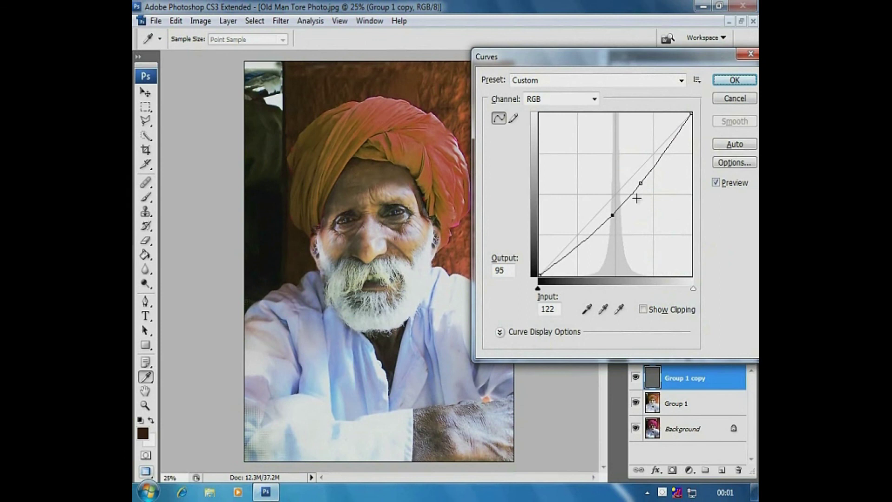
{"action": "left_click_drag", "start_coordinate": [641, 184], "coordinate": [640, 171]}
{"action": "left_click_drag", "start_coordinate": [610, 217], "coordinate": [611, 211]}
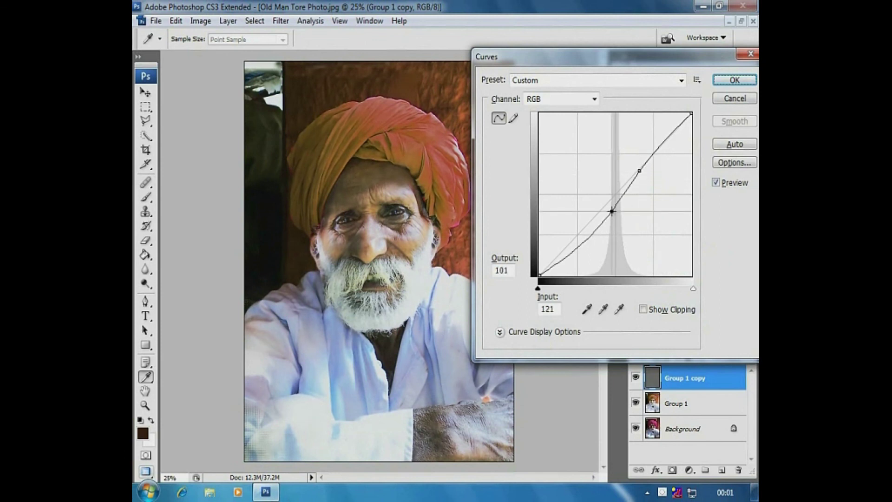
{"action": "left_click_drag", "start_coordinate": [640, 171], "coordinate": [644, 166]}
{"action": "left_click", "coordinate": [734, 80]}
{"action": "key", "text": "s"}
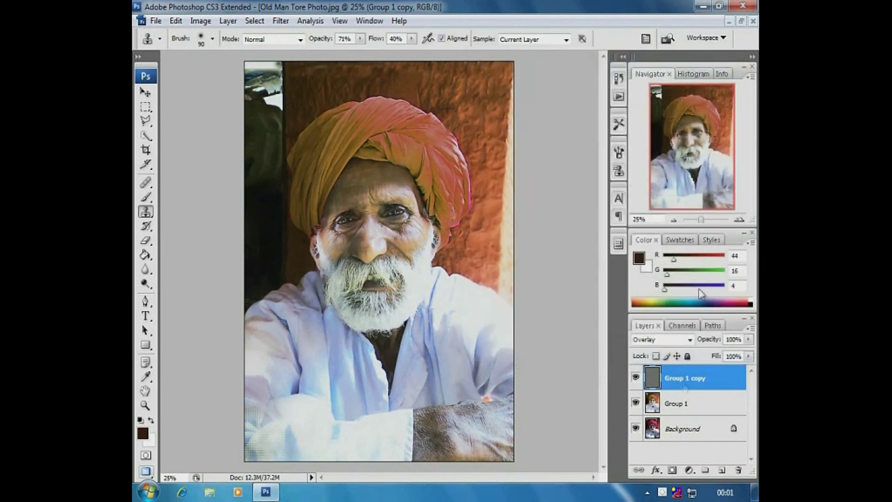
Compare the retouched result with the original by repeatedly isolating the Background layer and restoring the other layers.
{"action": "left_click", "coordinate": [636, 428], "text": "alt"}
{"action": "left_click", "coordinate": [635, 429], "text": "alt"}
{"action": "left_click", "coordinate": [635, 429], "text": "alt"}
{"action": "left_click", "coordinate": [636, 428], "text": "alt"}
{"action": "left_click", "coordinate": [636, 429], "text": "alt"}
{"action": "left_click", "coordinate": [636, 429], "text": "alt"}
{"action": "left_click", "coordinate": [636, 428], "text": "alt"}
{"action": "left_click", "coordinate": [636, 428], "text": "alt"}
{"action": "left_click", "coordinate": [636, 429], "text": "alt"}
{"action": "left_click", "coordinate": [636, 429], "text": "alt"}
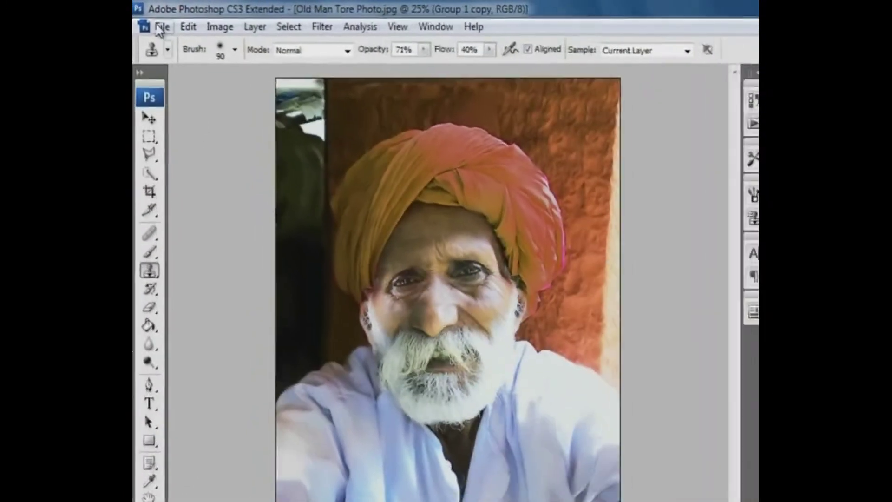
Save the layered image as Old Man Tore Photo.psd in the Photo Retouching folder.
{"action": "left_click", "coordinate": [160, 28]}
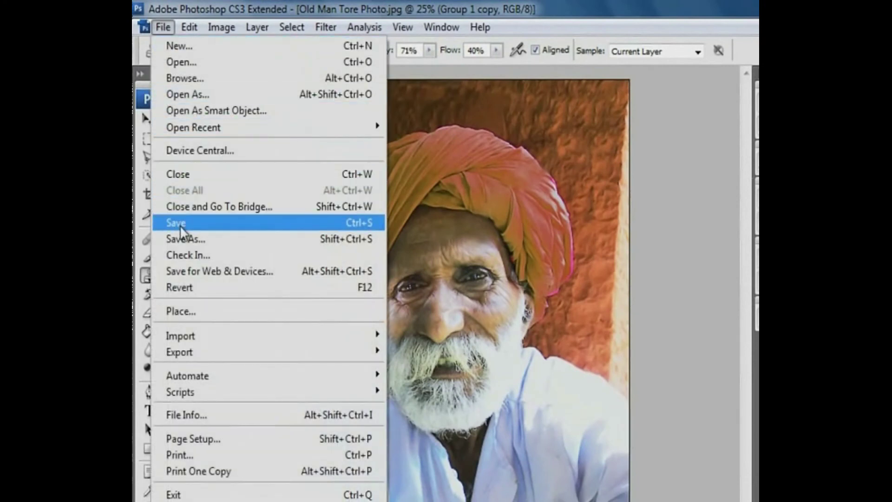
{"action": "left_click", "coordinate": [180, 223]}
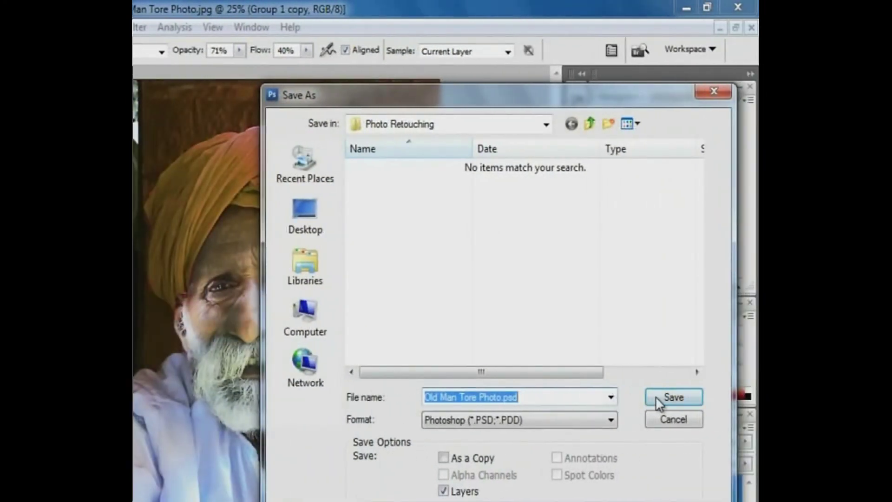